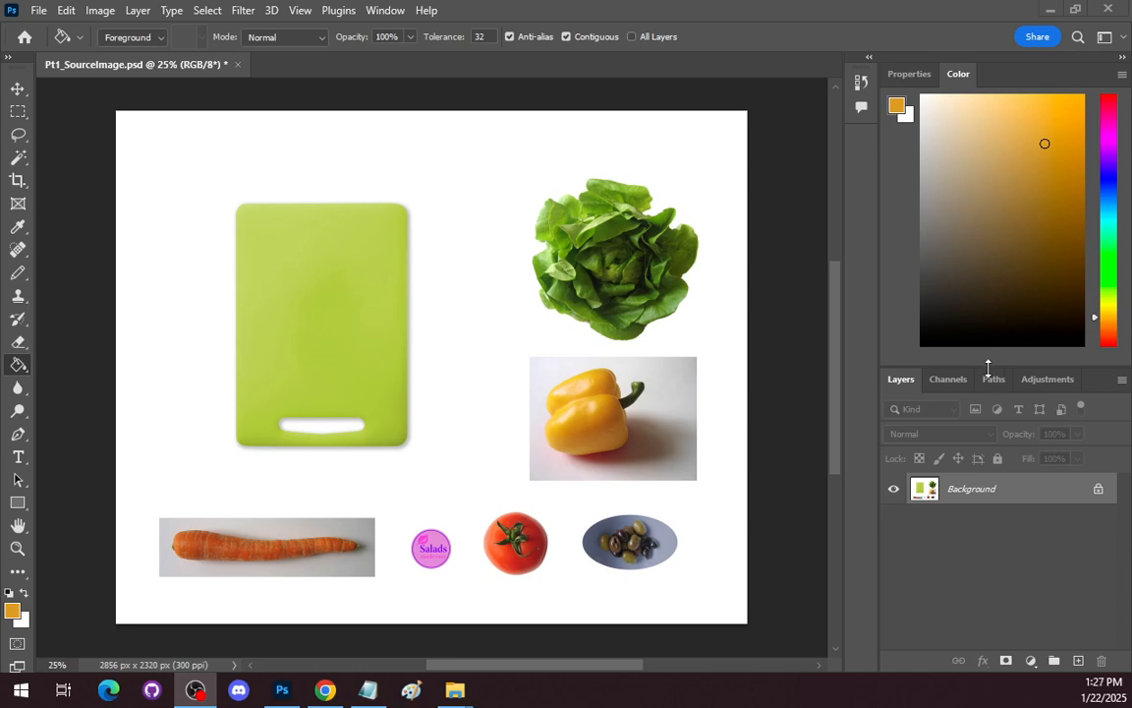
# Enlarge the layer list area and convert the locked Background into a regular layer named "Source".
pyautogui.moveTo(987, 365); pyautogui.dragTo(983, 234)
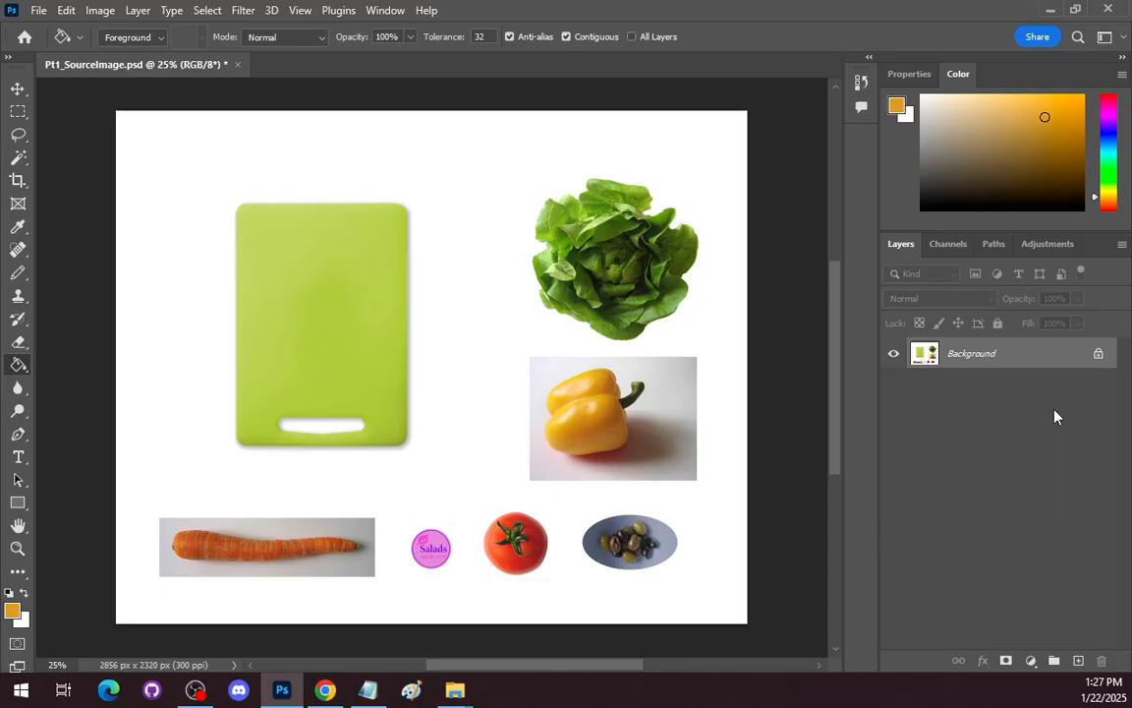
pyautogui.doubleClick(1020, 356)
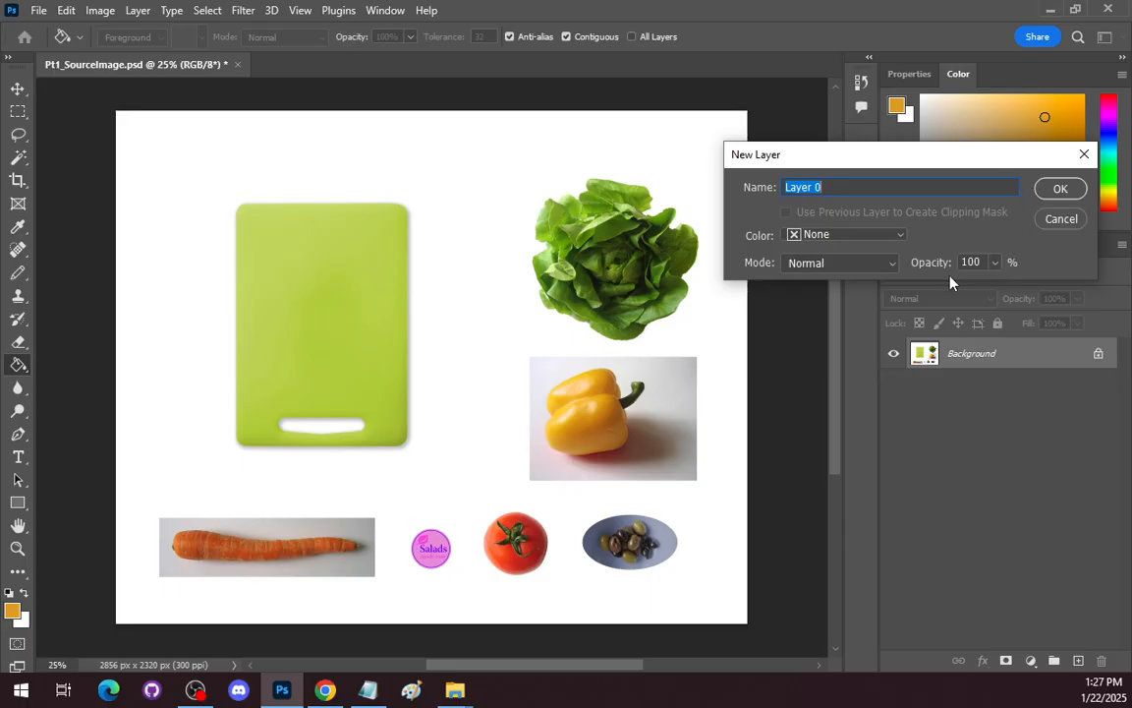
pyautogui.write('Source')
pyautogui.click(1061, 189)
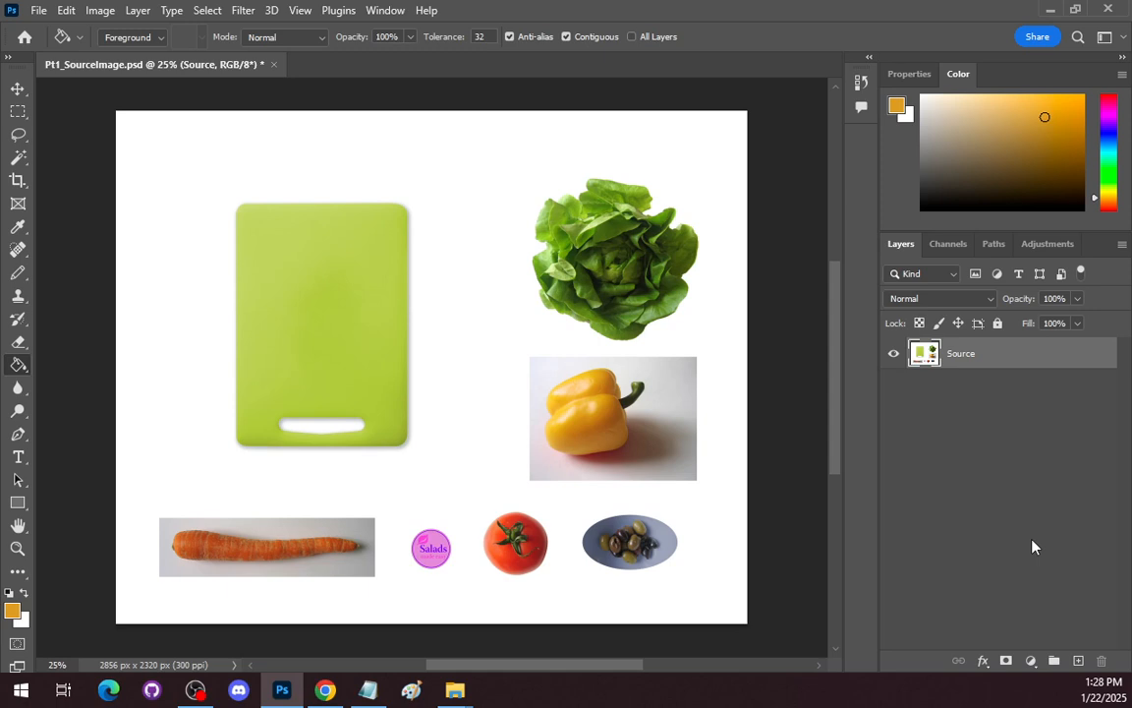
# Add two empty layers above Source and delete the upper one, Layer 2.
pyautogui.click(1078, 662)
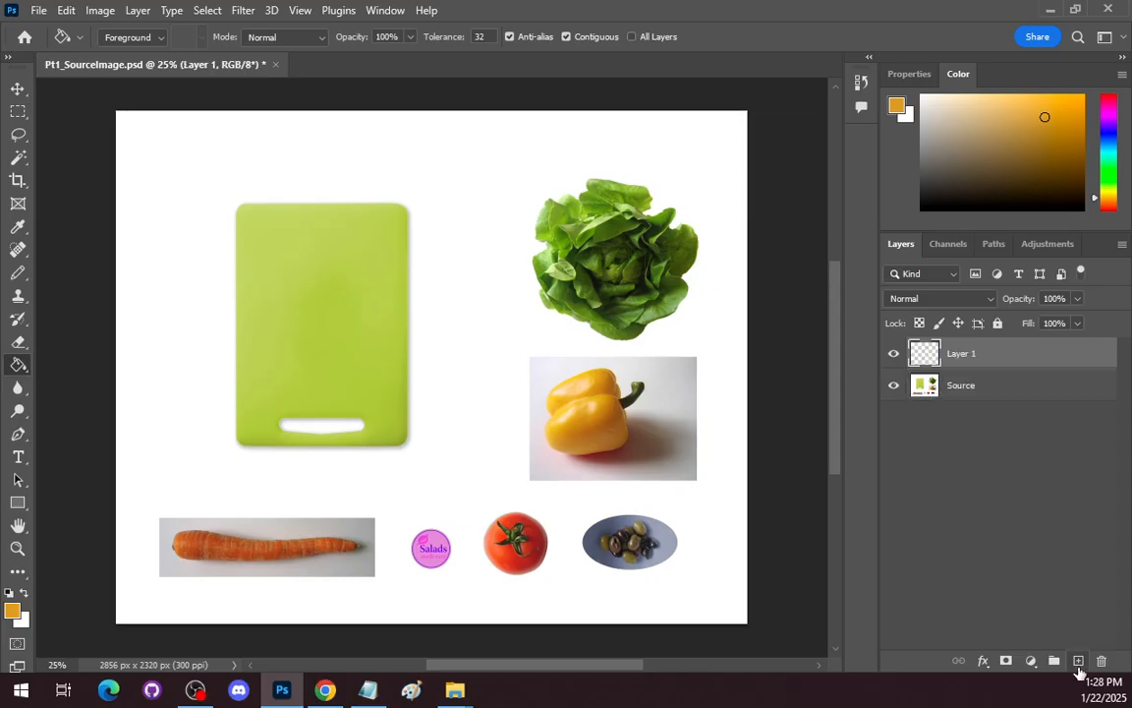
pyautogui.click(1078, 661)
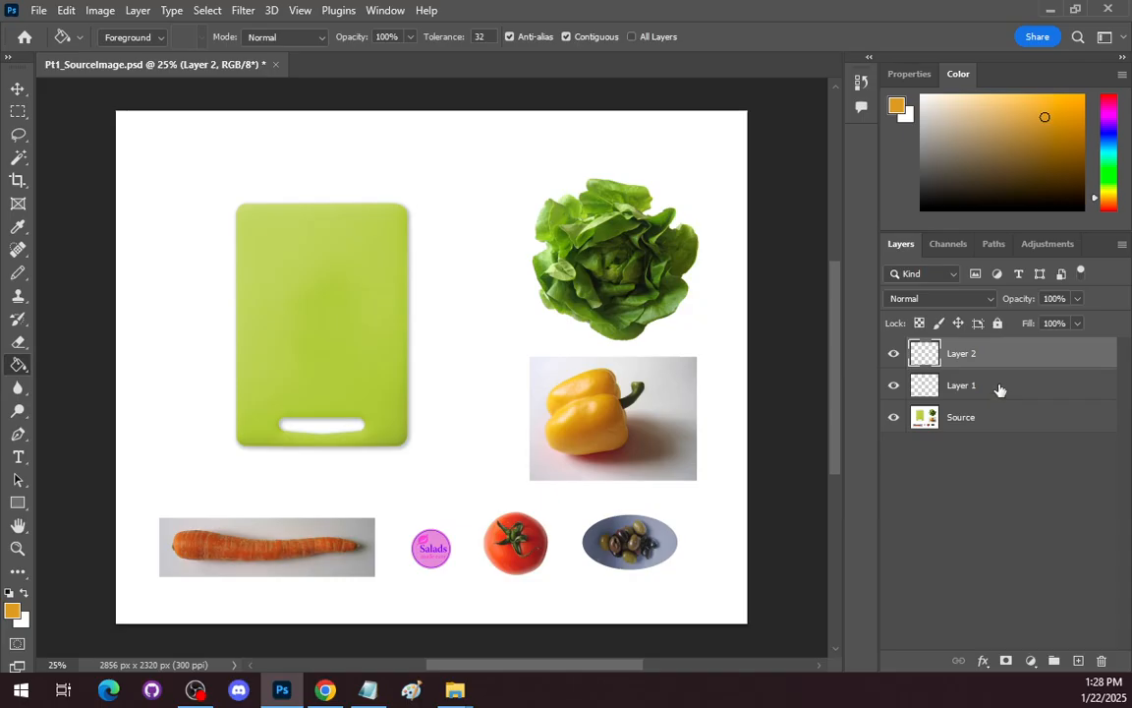
pyautogui.click(893, 417)
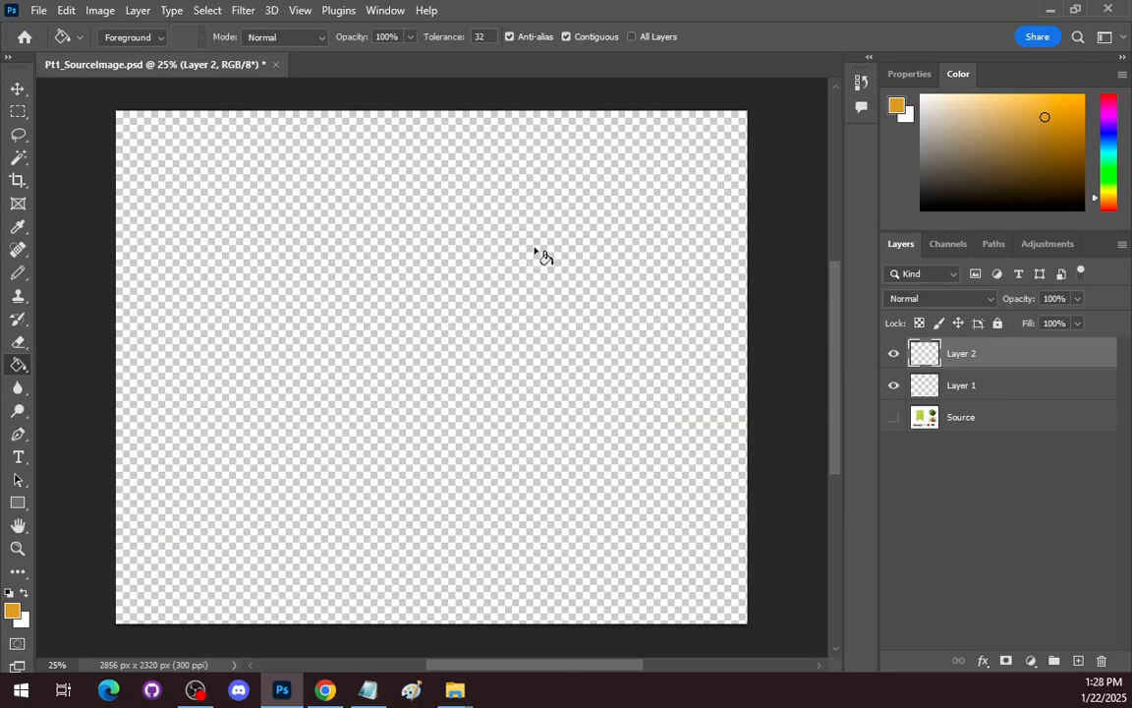
pyautogui.click(893, 417)
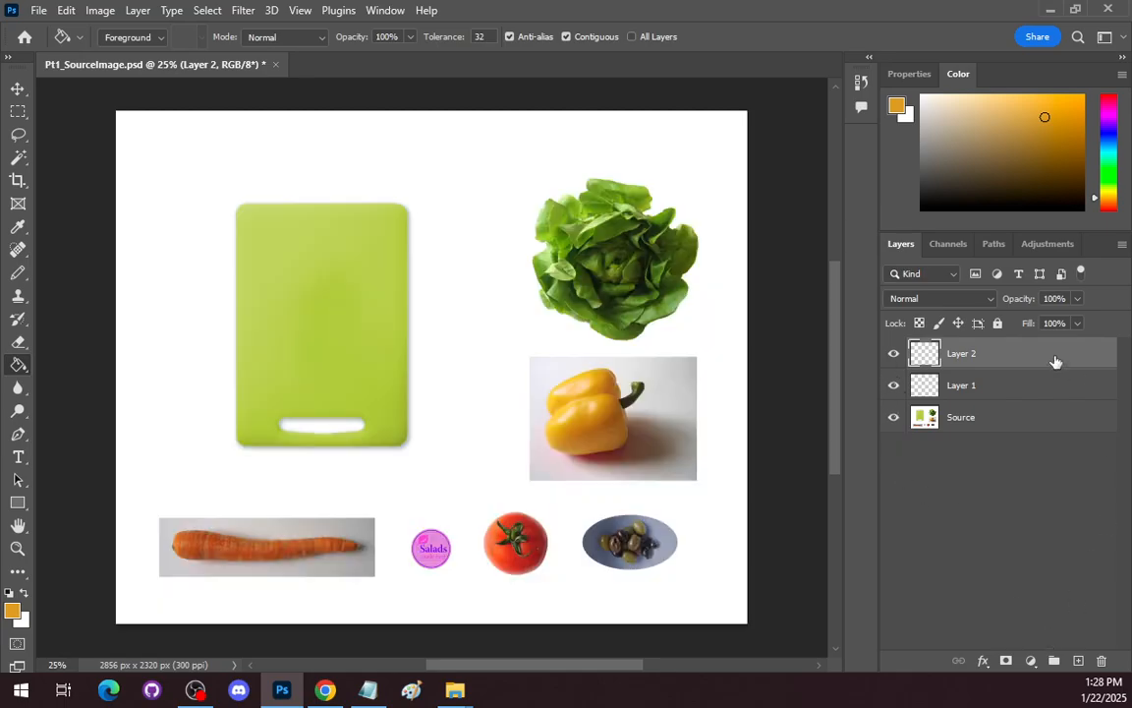
pyautogui.click(1102, 661)
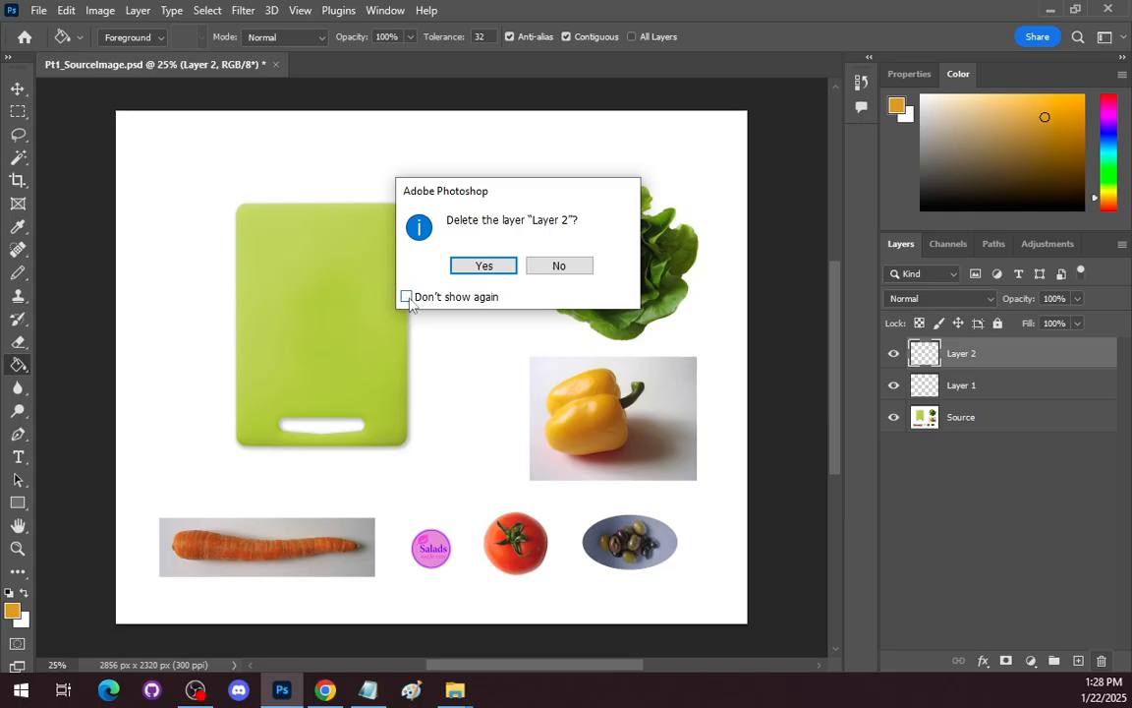
pyautogui.click(484, 267)
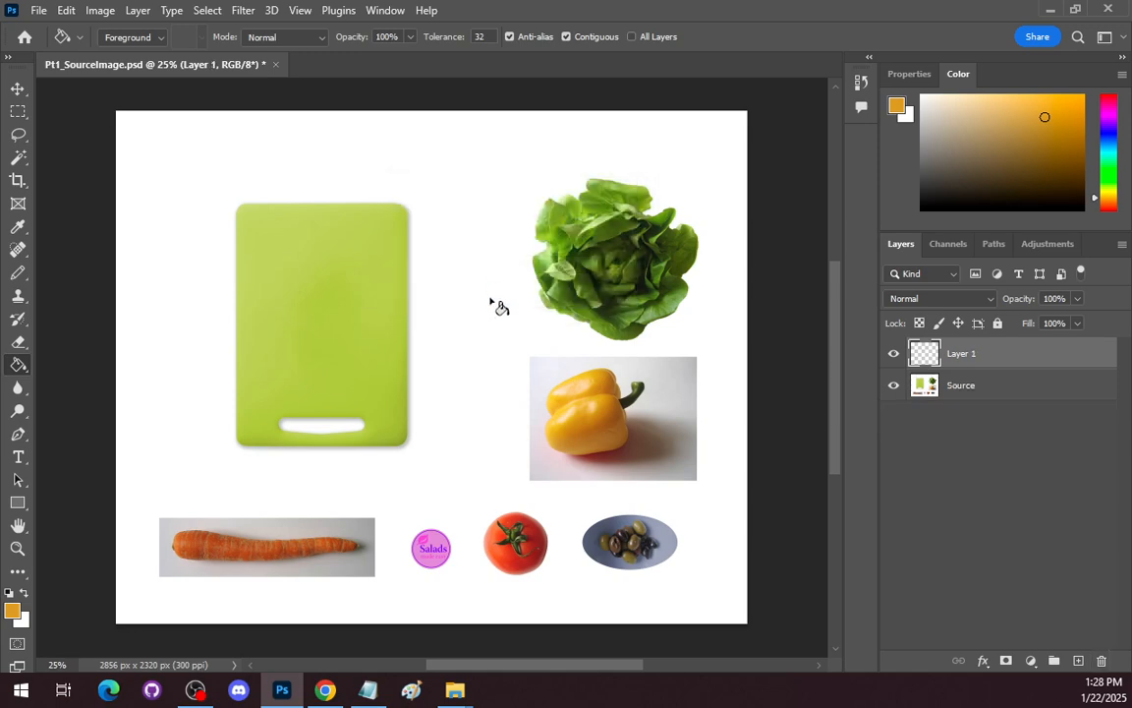
# Create a layer group holding Layer 1 and add a second empty layer inside it.
pyautogui.click(1055, 667)
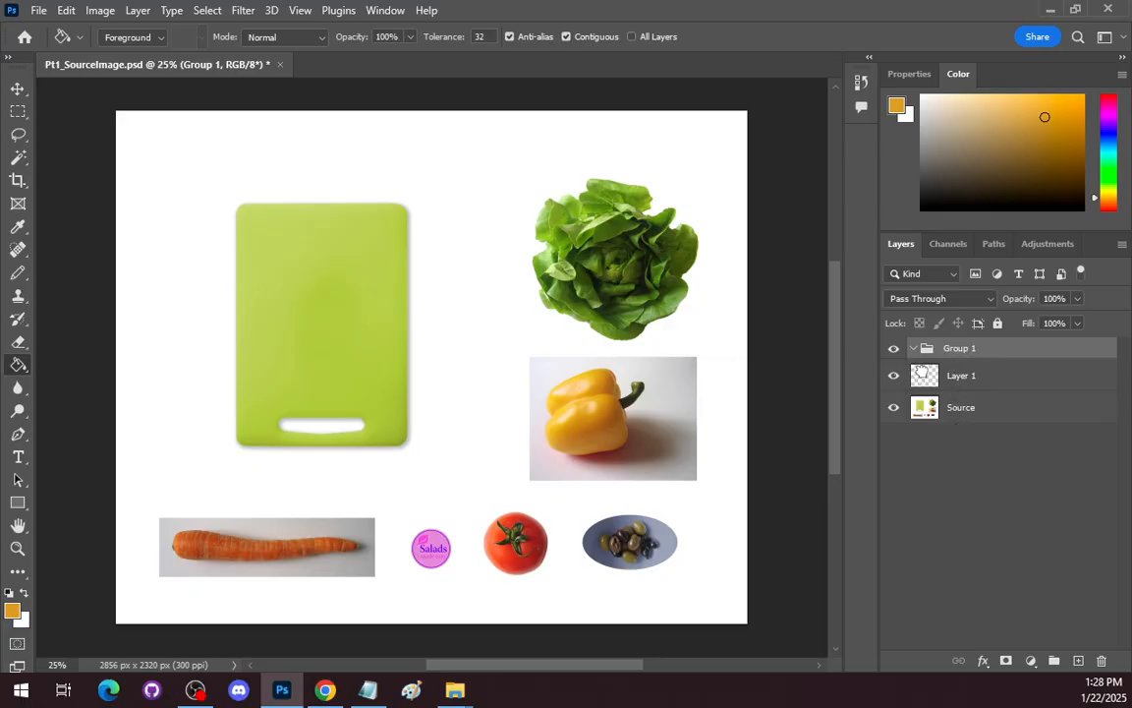
pyautogui.moveTo(948, 374); pyautogui.dragTo(971, 352)
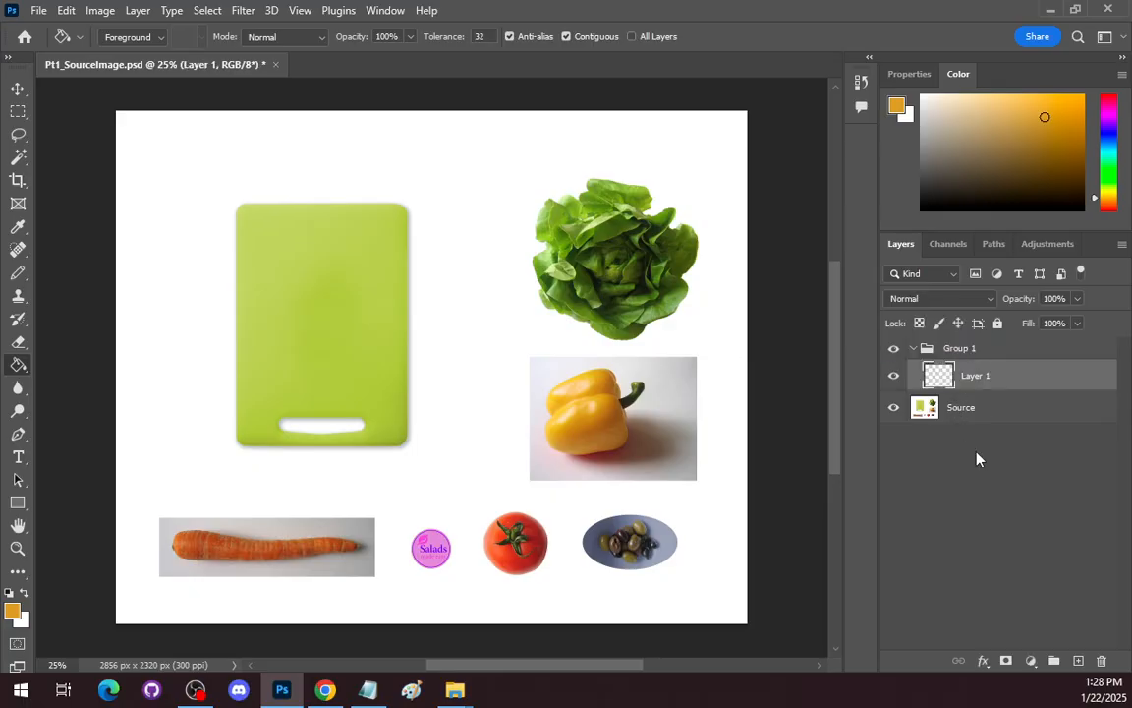
pyautogui.click(913, 349)
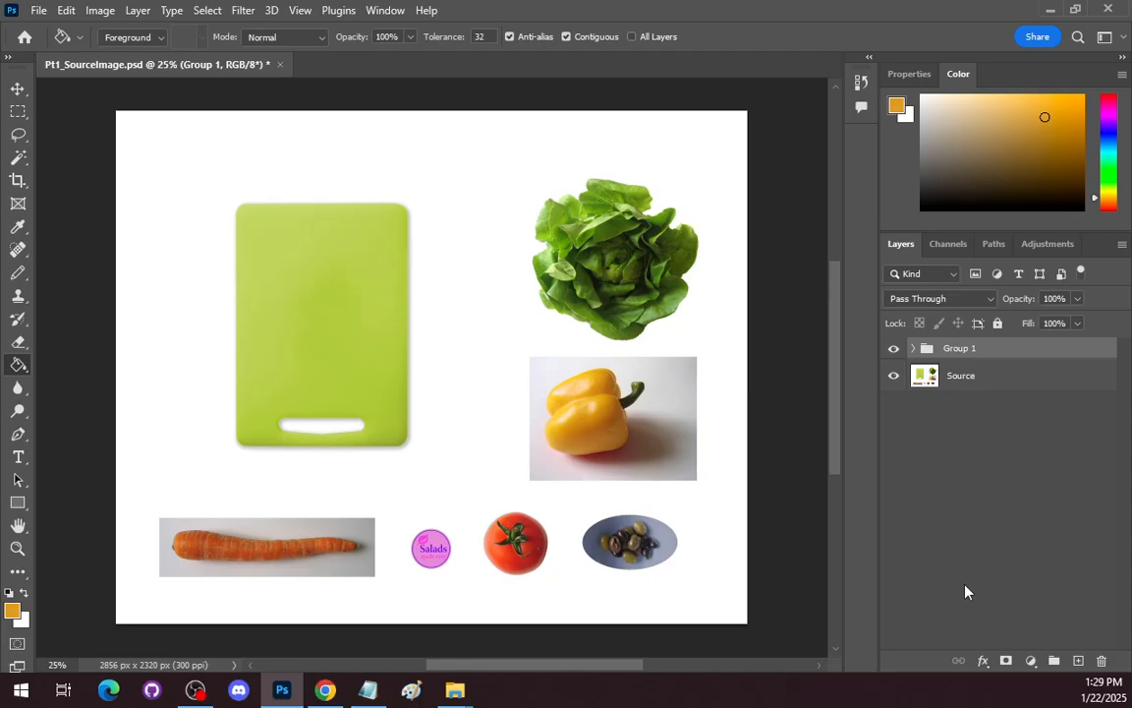
pyautogui.click(912, 348)
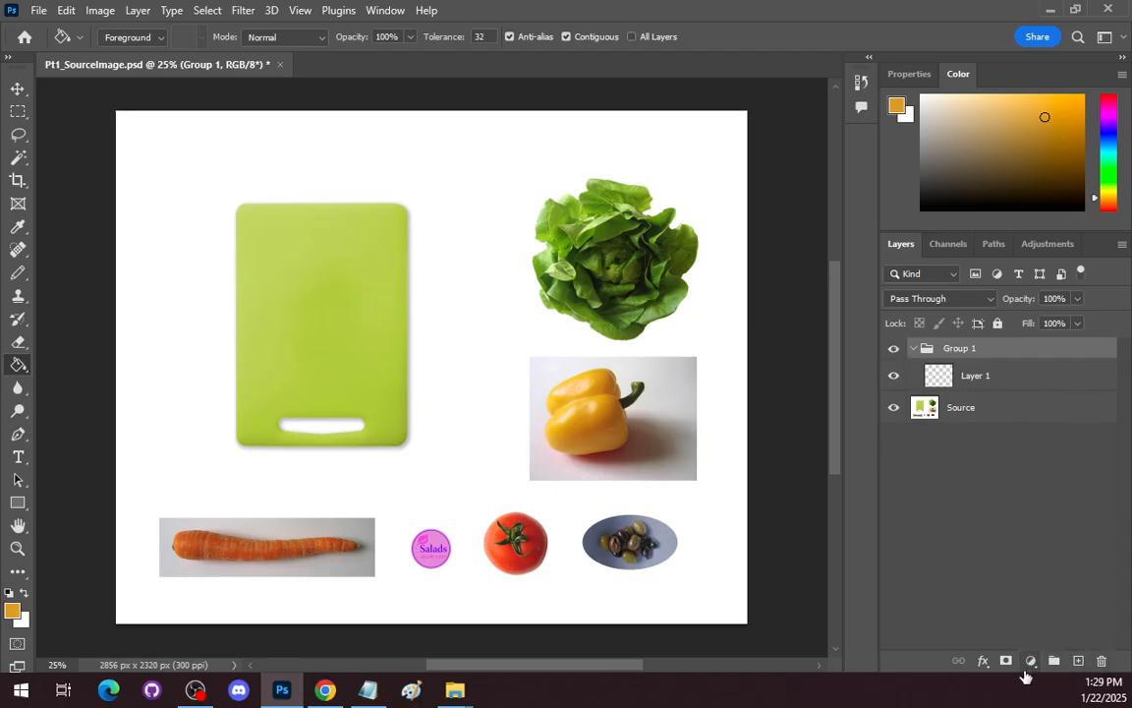
pyautogui.click(1078, 661)
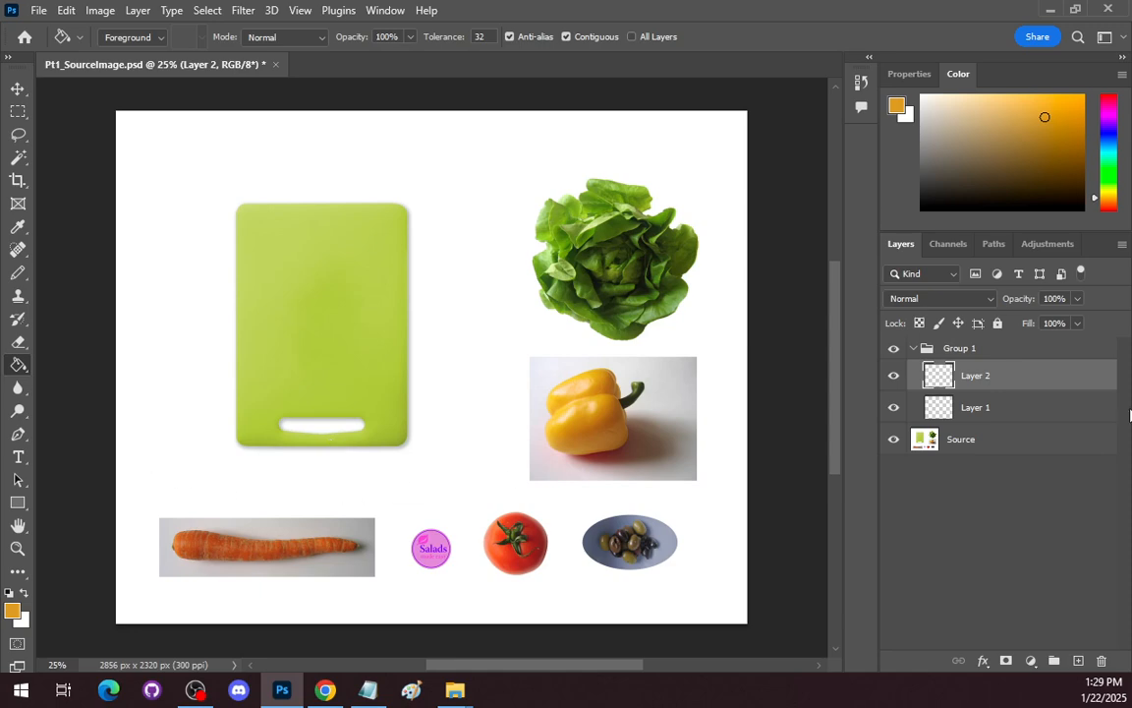
# Paint a soft orange area over the upper part of the cutting board on Layer 1, using the Brush tool at 250 px.
pyautogui.click(1012, 408)
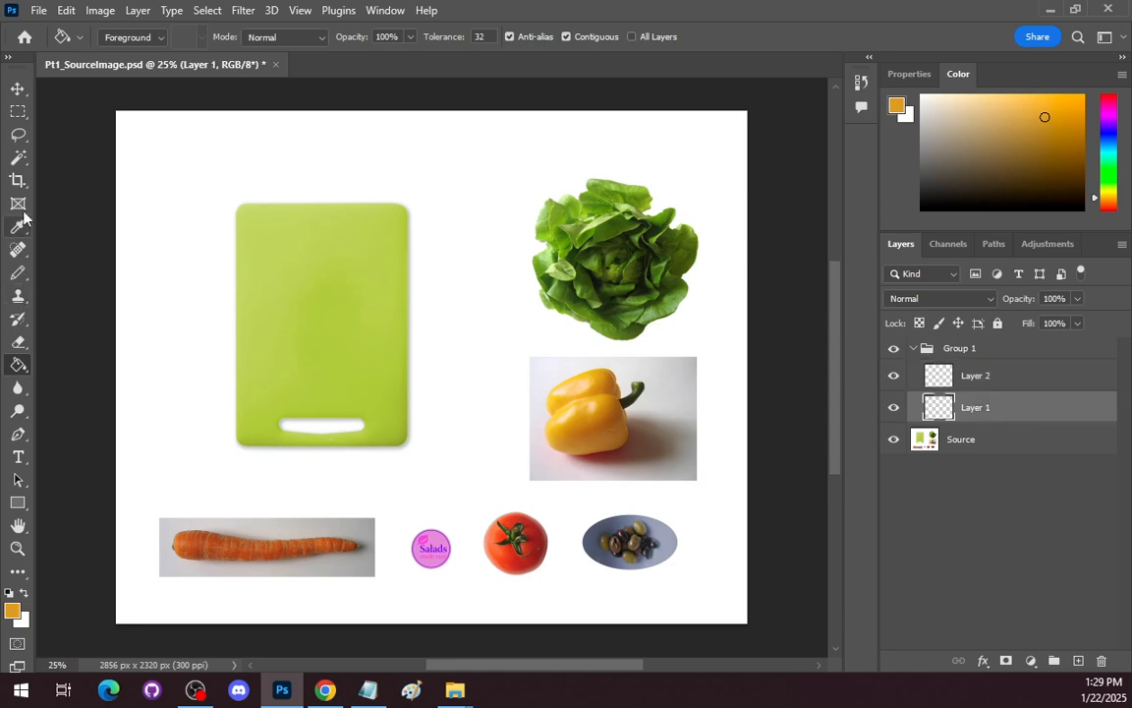
pyautogui.press('b')
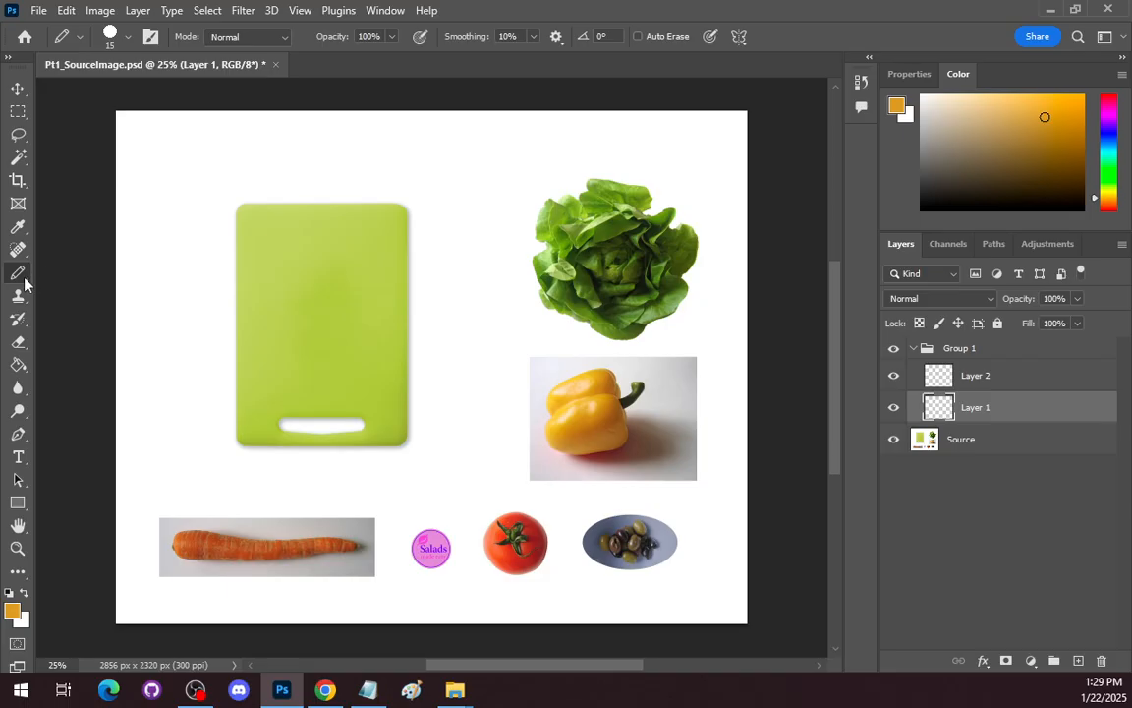
pyautogui.rightClick(22, 272)
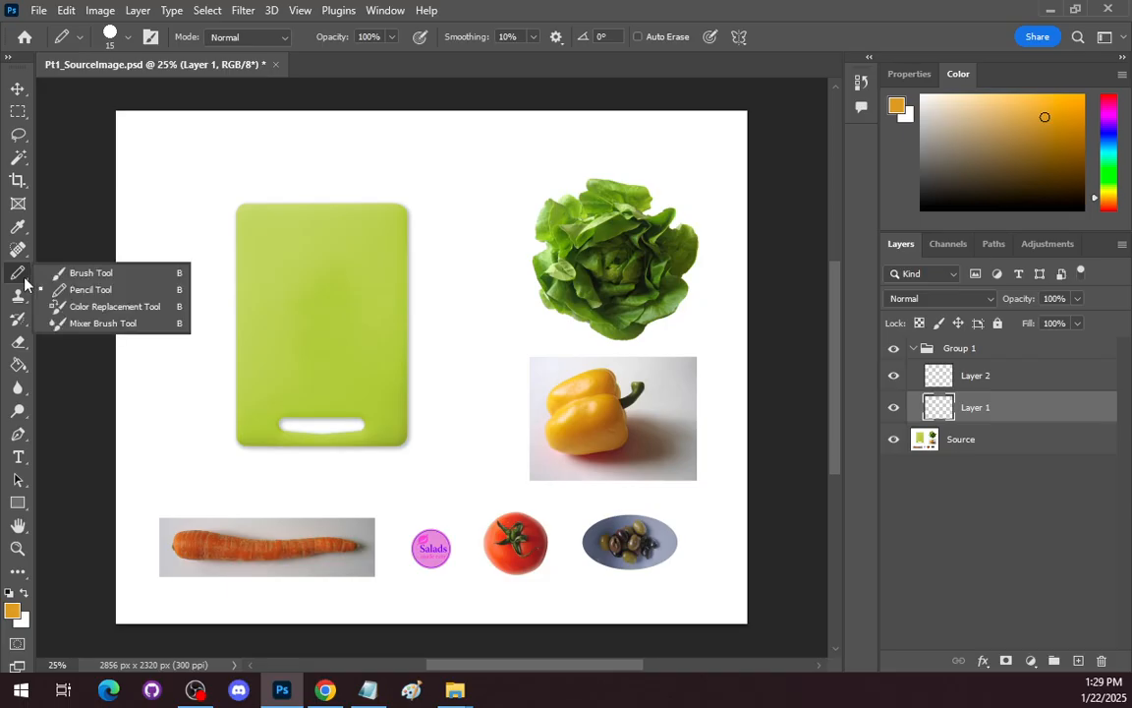
pyautogui.click(107, 273)
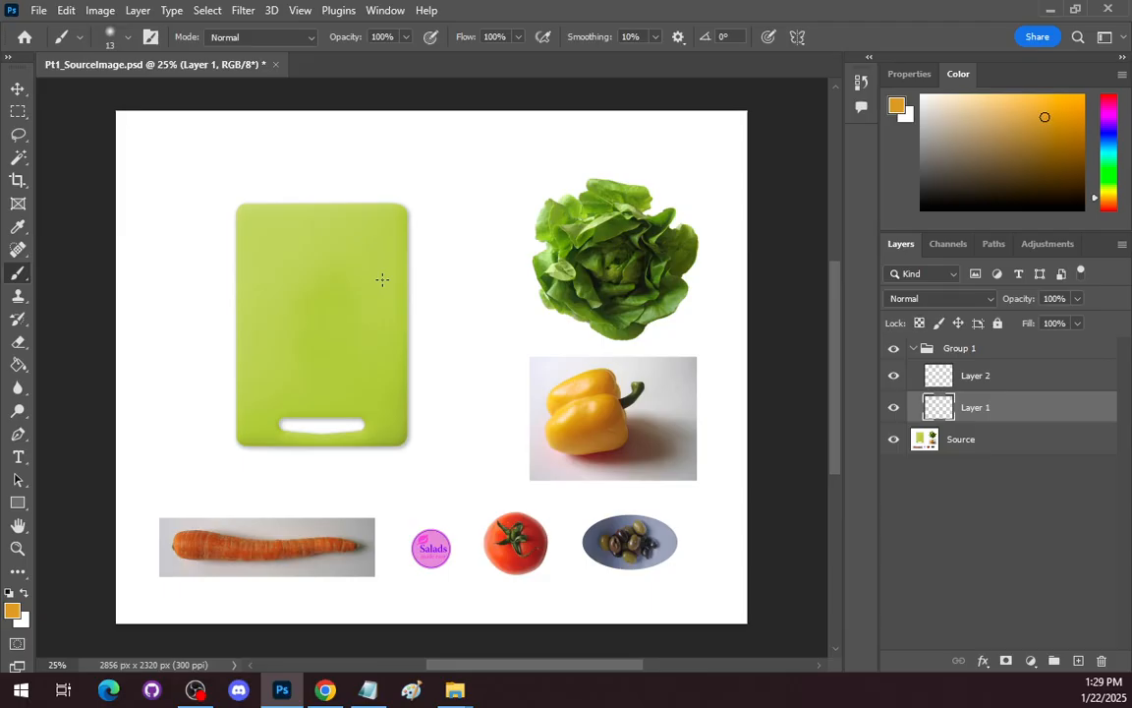
pyautogui.press('Tab')
pyautogui.press('Tab')
pyautogui.press(']')
pyautogui.press(']')
pyautogui.press(']')
pyautogui.press(']')
pyautogui.press(']')
pyautogui.press(']')
pyautogui.press(']')
pyautogui.press(']')
pyautogui.press(']')
pyautogui.press(']')
pyautogui.press(']')
pyautogui.press(']')
pyautogui.press(']')
pyautogui.press(']')
pyautogui.press(']')
pyautogui.press(']')
pyautogui.press(']')
pyautogui.press('[')
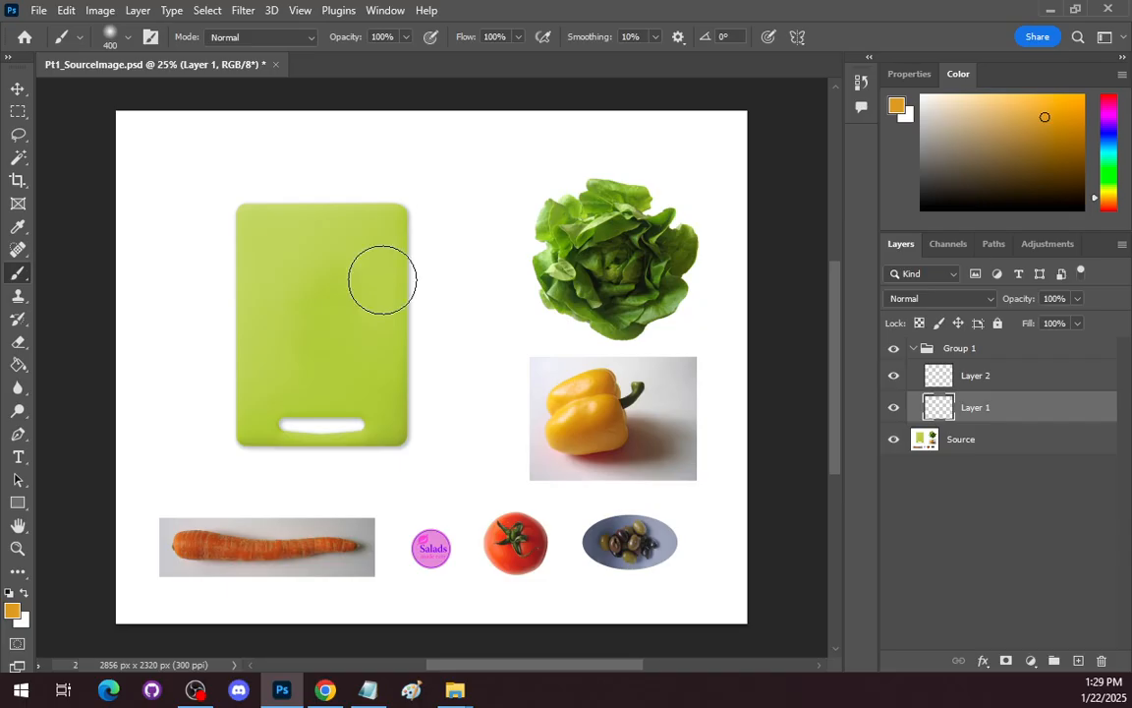
pyautogui.press('[')
pyautogui.press('[')
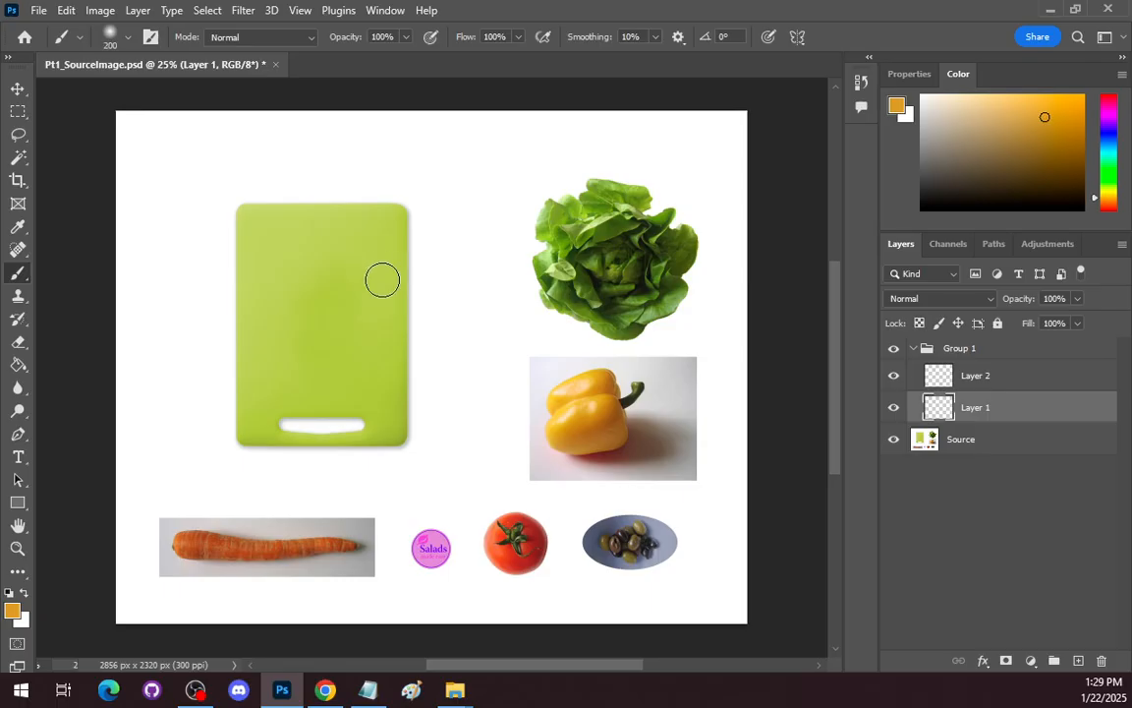
pyautogui.press(']')
pyautogui.press('[')
pyautogui.press(']')
pyautogui.press('[')
pyautogui.press('[')
pyautogui.press('[')
pyautogui.press('[')
pyautogui.press('[')
pyautogui.press(']')
pyautogui.press(']')
pyautogui.press(']')
pyautogui.press(']')
pyautogui.press(']')
pyautogui.press(']')
pyautogui.moveTo(217, 255)
pyautogui.mouseDown()
pyautogui.moveTo(282, 317)
pyautogui.moveTo(197, 291)
pyautogui.moveTo(277, 319)
pyautogui.moveTo(388, 272)
pyautogui.moveTo(320, 318)
pyautogui.moveTo(300, 297)
pyautogui.moveTo(382, 200)
pyautogui.moveTo(402, 219)
pyautogui.moveTo(341, 249)
pyautogui.moveTo(291, 243)
pyautogui.moveTo(307, 270)
pyautogui.moveTo(361, 247)
pyautogui.moveTo(409, 249)
pyautogui.moveTo(354, 286)
pyautogui.mouseUp()
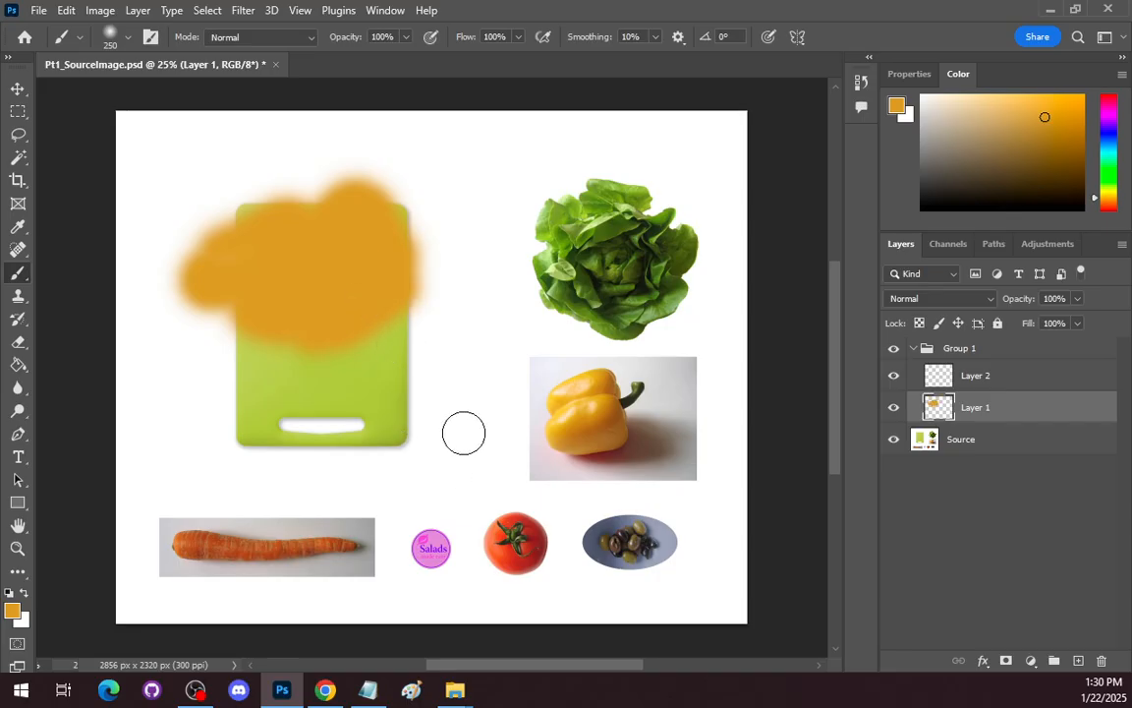
# Sample the tomato's red and brush a soft red area on Layer 2, overlapping the orange paint and reaching toward the lettuce.
pyautogui.press('i')
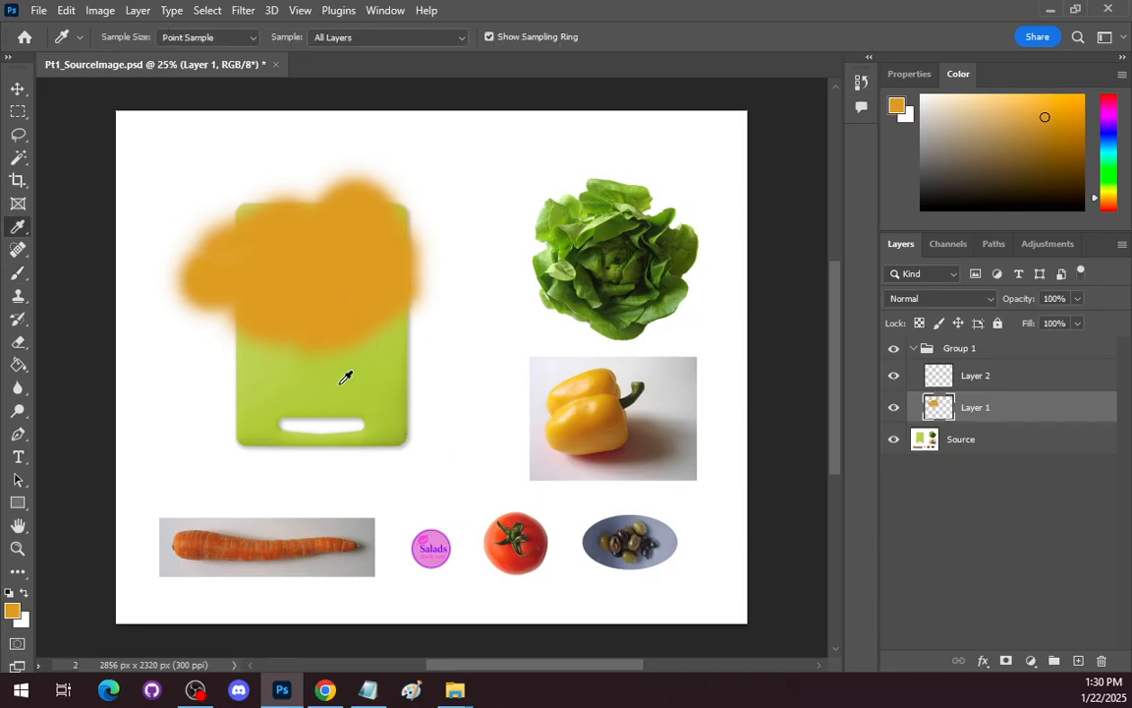
pyautogui.click(514, 547)
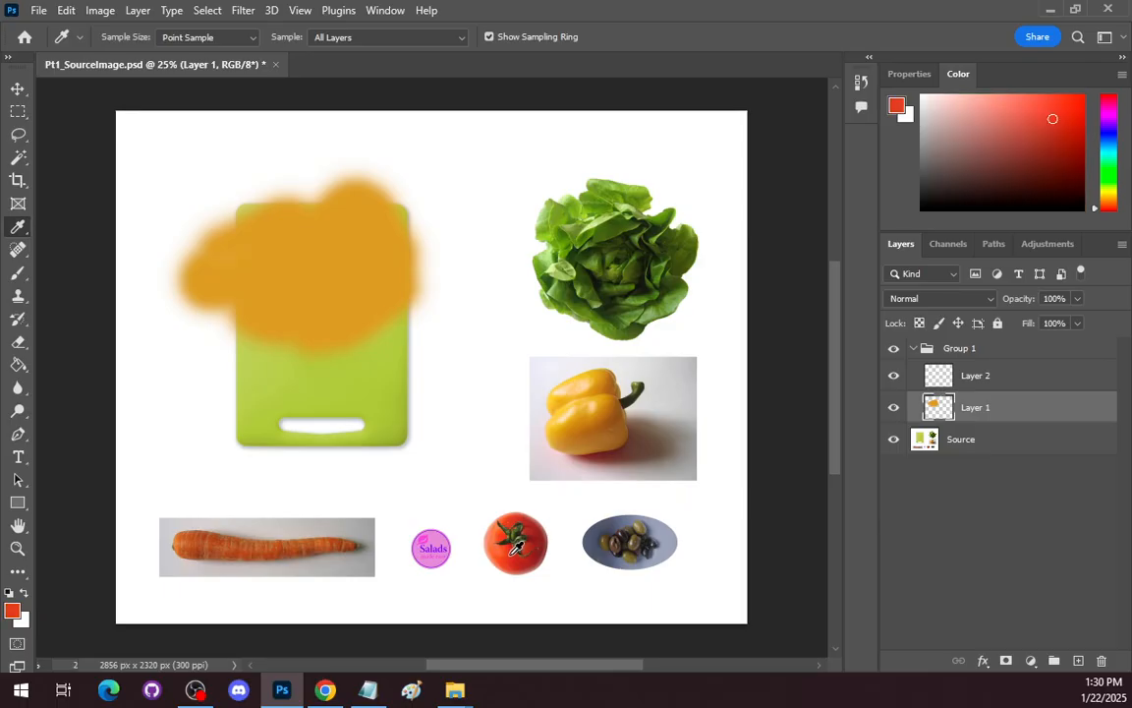
pyautogui.click(995, 378)
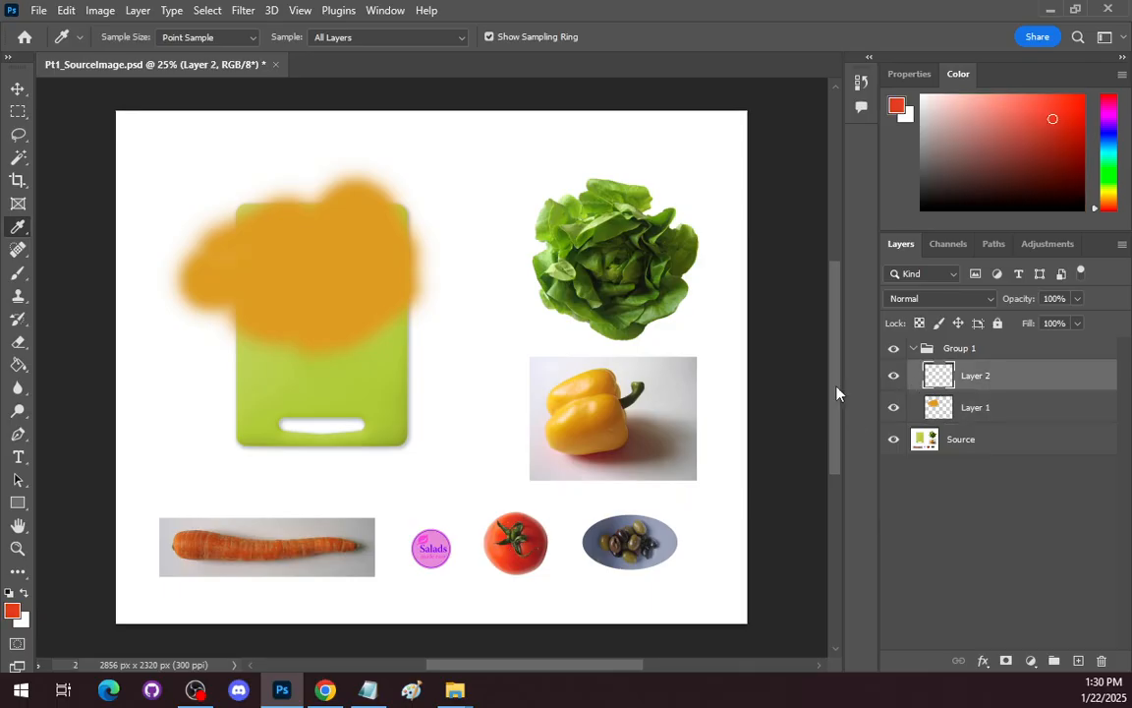
pyautogui.press('b')
pyautogui.moveTo(418, 295)
pyautogui.mouseDown()
pyautogui.moveTo(404, 305)
pyautogui.moveTo(398, 283)
pyautogui.moveTo(384, 285)
pyautogui.moveTo(467, 252)
pyautogui.moveTo(478, 260)
pyautogui.moveTo(356, 267)
pyautogui.moveTo(495, 233)
pyautogui.moveTo(462, 194)
pyautogui.moveTo(352, 237)
pyautogui.moveTo(349, 321)
pyautogui.moveTo(394, 331)
pyautogui.moveTo(473, 301)
pyautogui.moveTo(399, 342)
pyautogui.mouseUp()
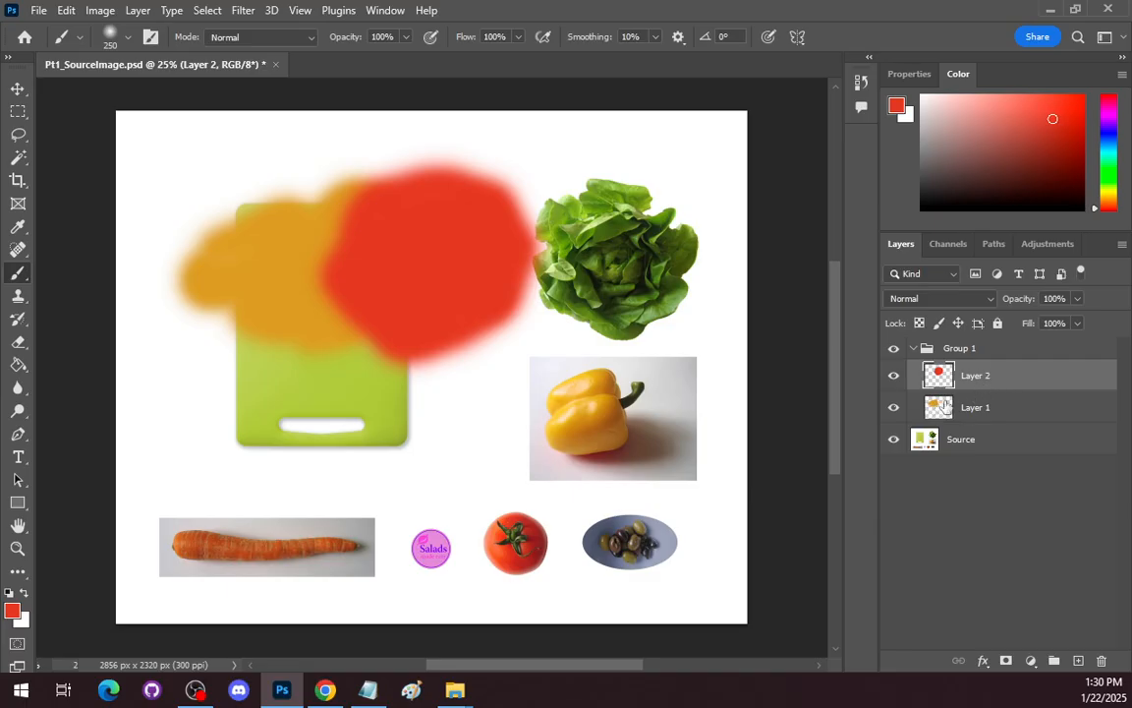
# Delete Group 1 together with its contents.
pyautogui.click(993, 410)
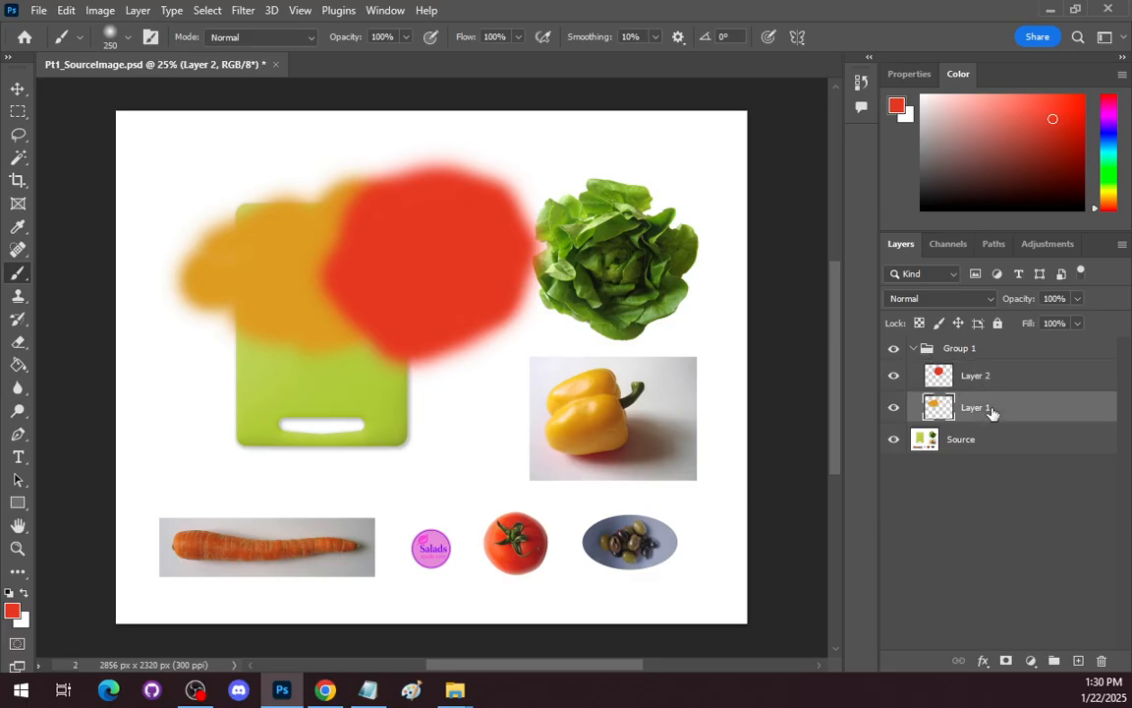
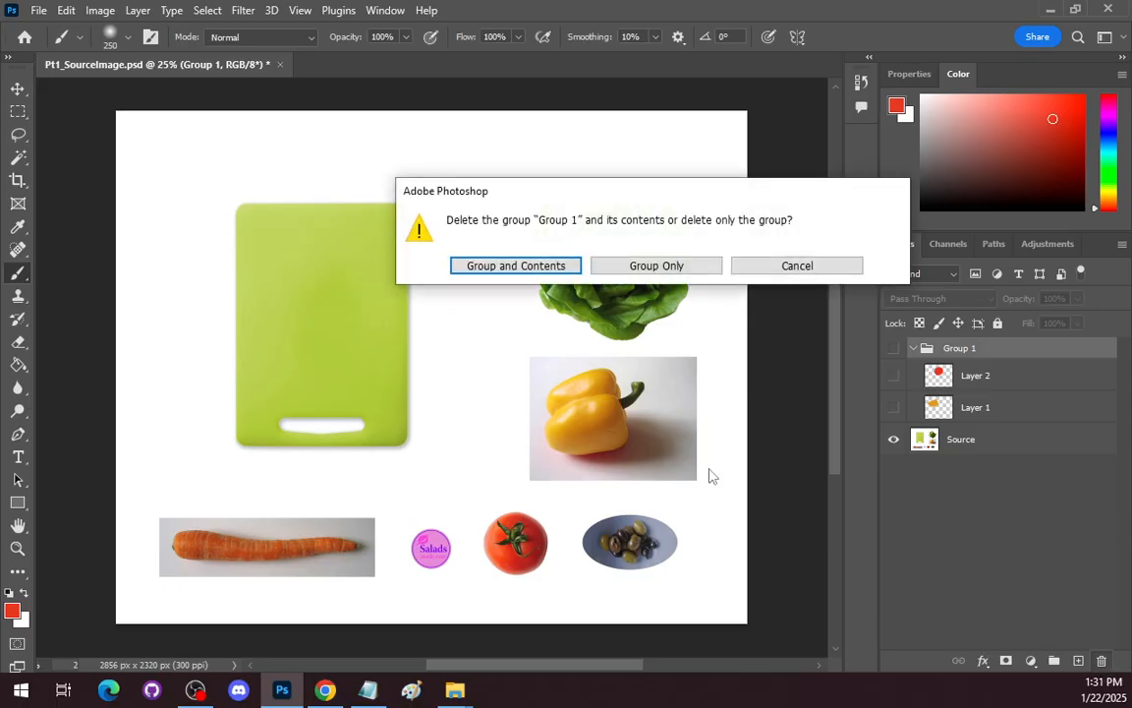
pyautogui.click(514, 267)
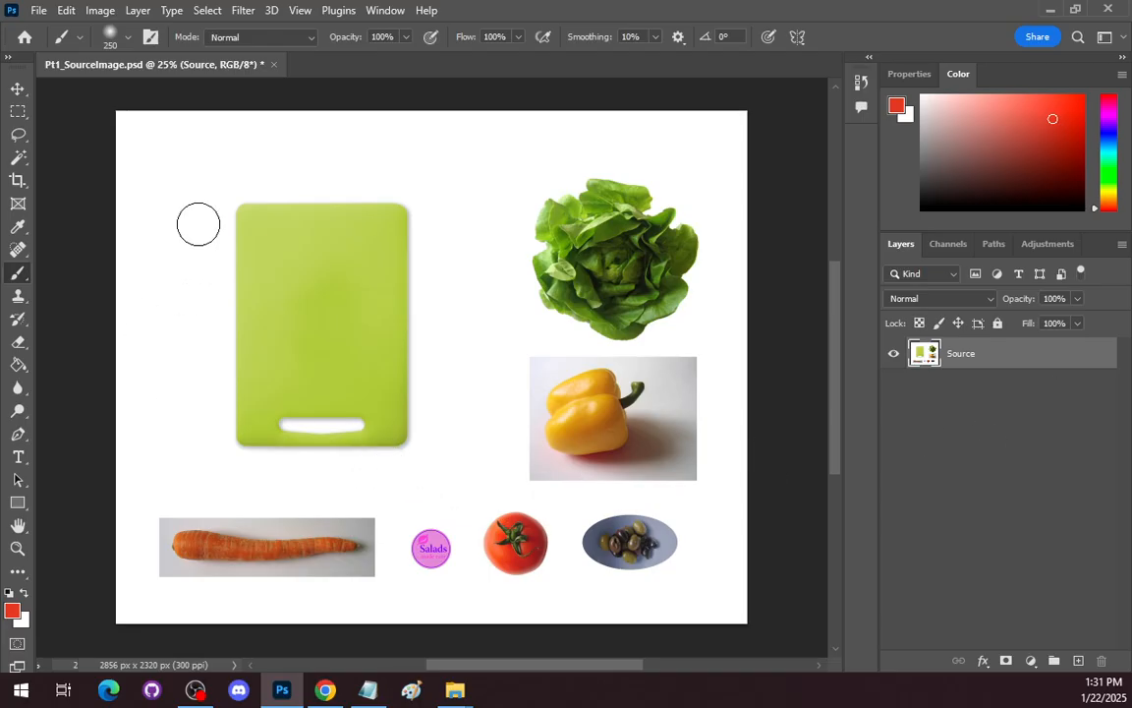
# Select the whole green cutting board with the Rectangular Marquee tool.
pyautogui.click(19, 111)
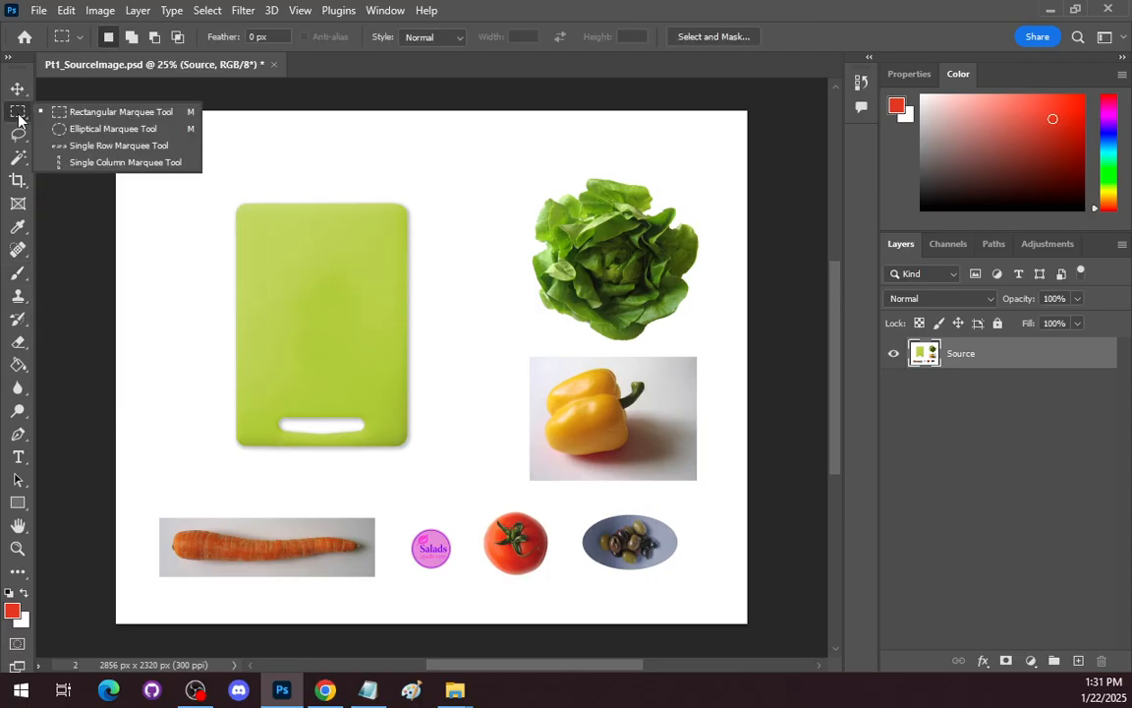
pyautogui.click(114, 112)
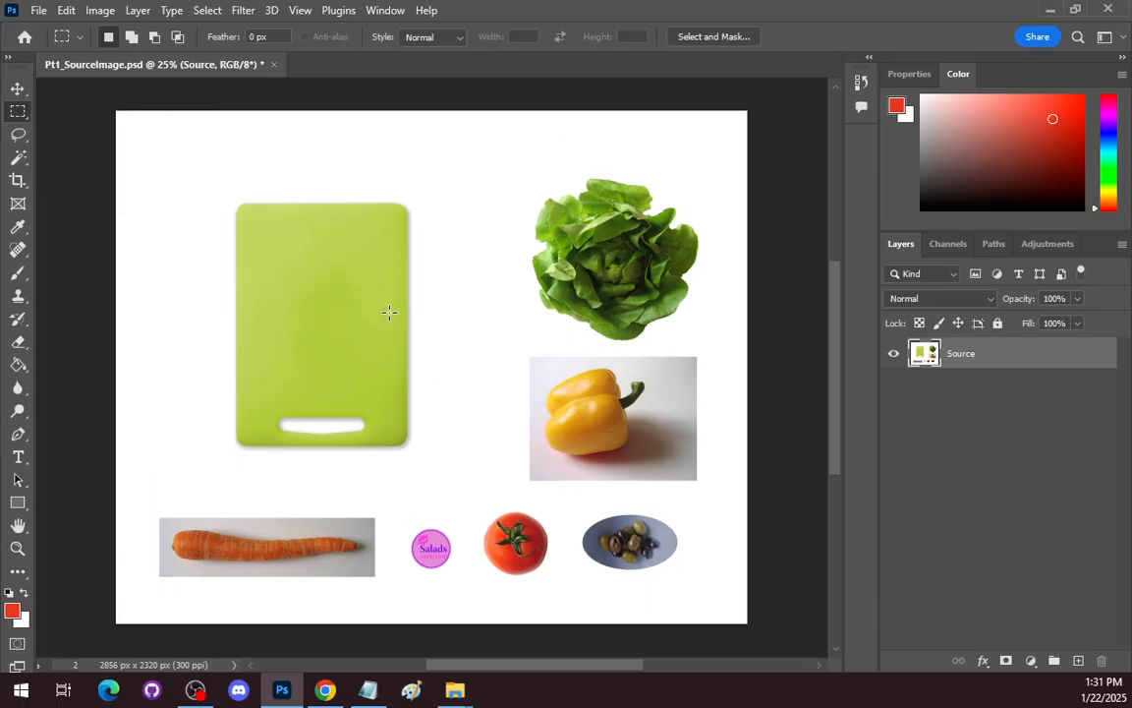
pyautogui.moveTo(230, 199); pyautogui.dragTo(419, 459)
# Set the marquee style to Fixed Ratio and make a square selection of about 880 px over the cutting board's upper part.
pyautogui.click(456, 40)
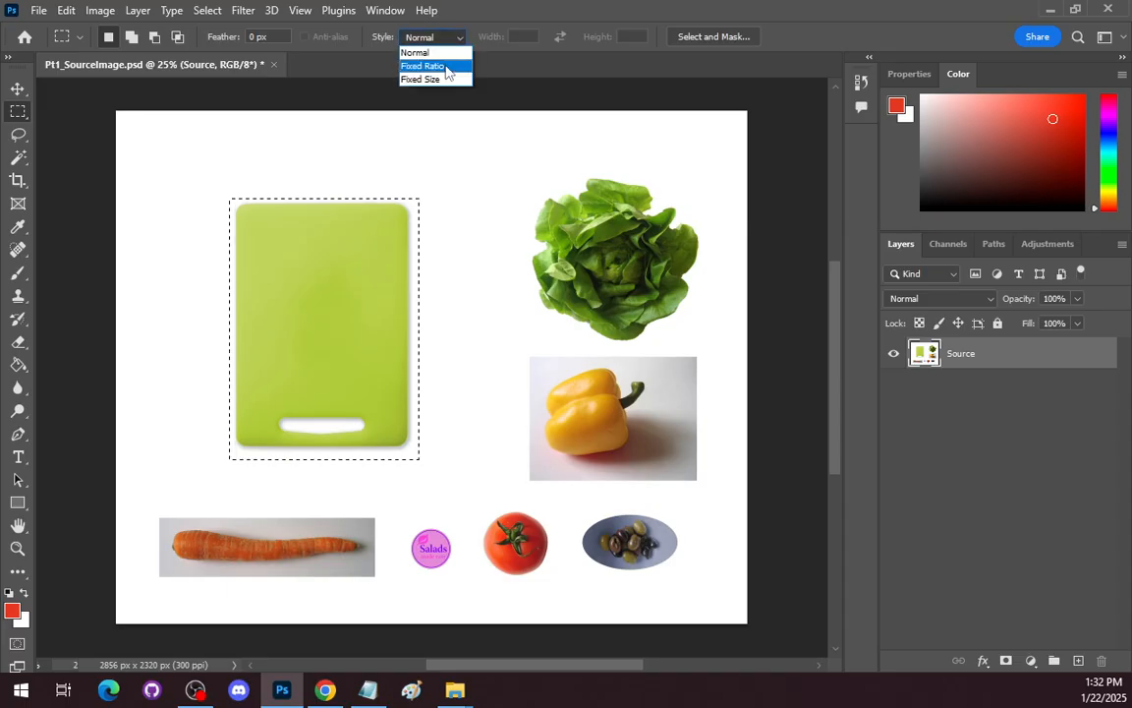
pyautogui.click(423, 63)
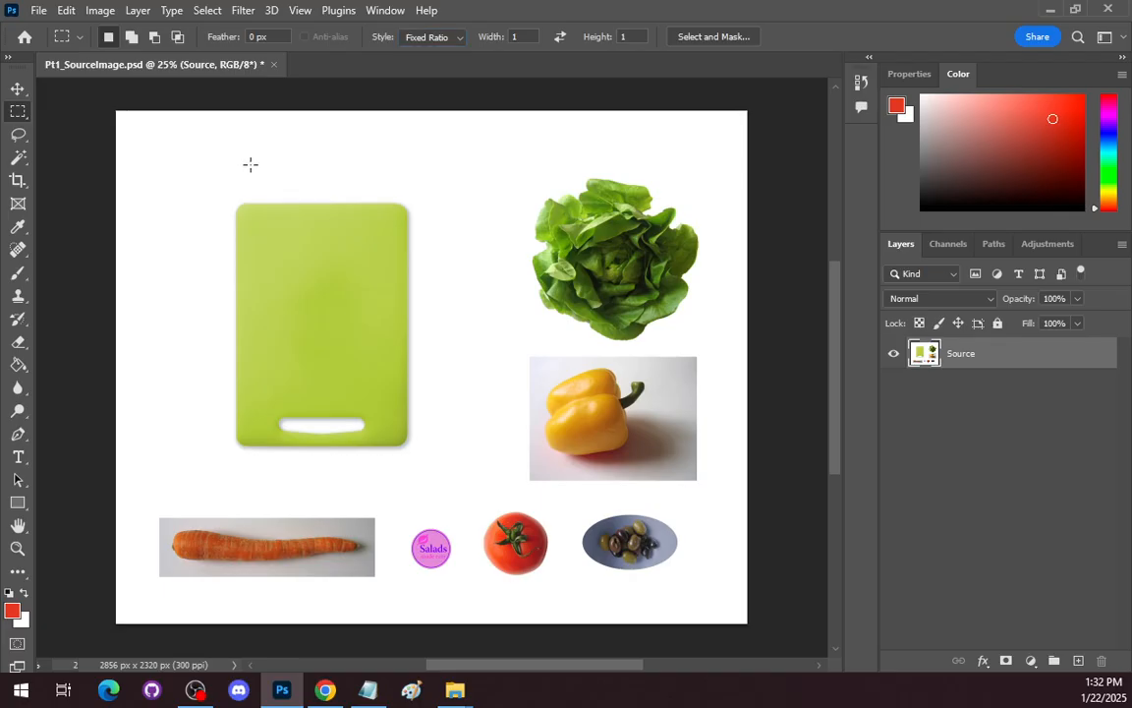
pyautogui.moveTo(252, 161); pyautogui.dragTo(515, 354)
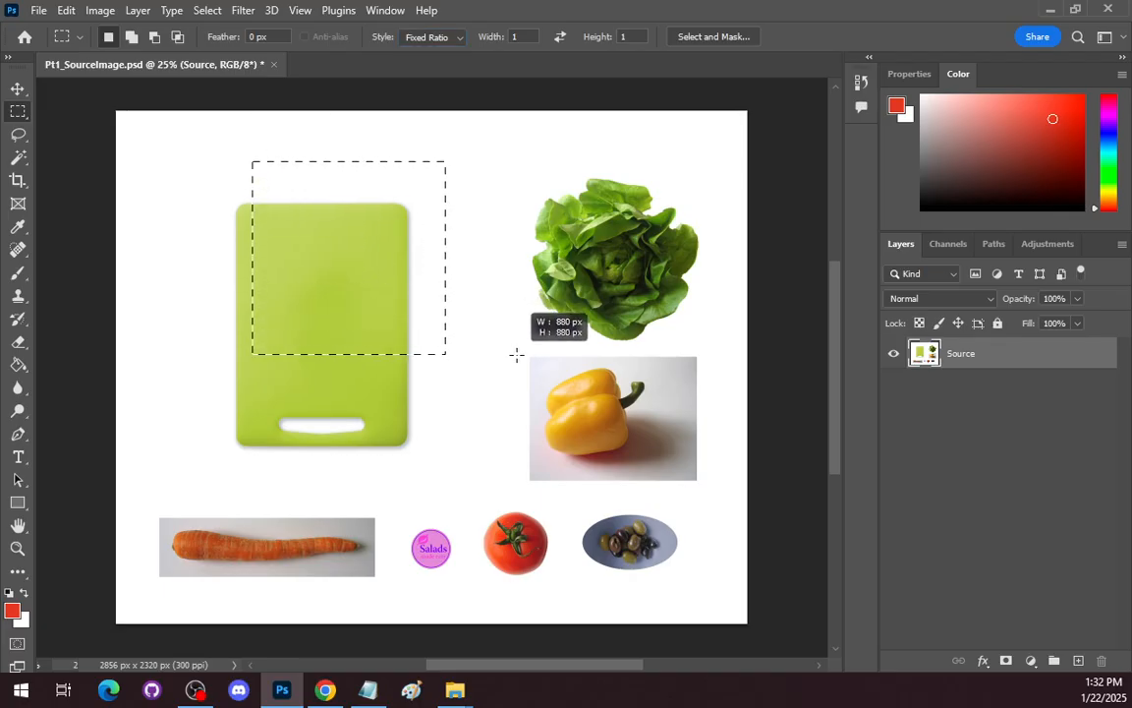
# Set the marquee style to Fixed Size and place a 64 by 64 px selection on the canvas.
pyautogui.click(456, 38)
pyautogui.click(404, 78)
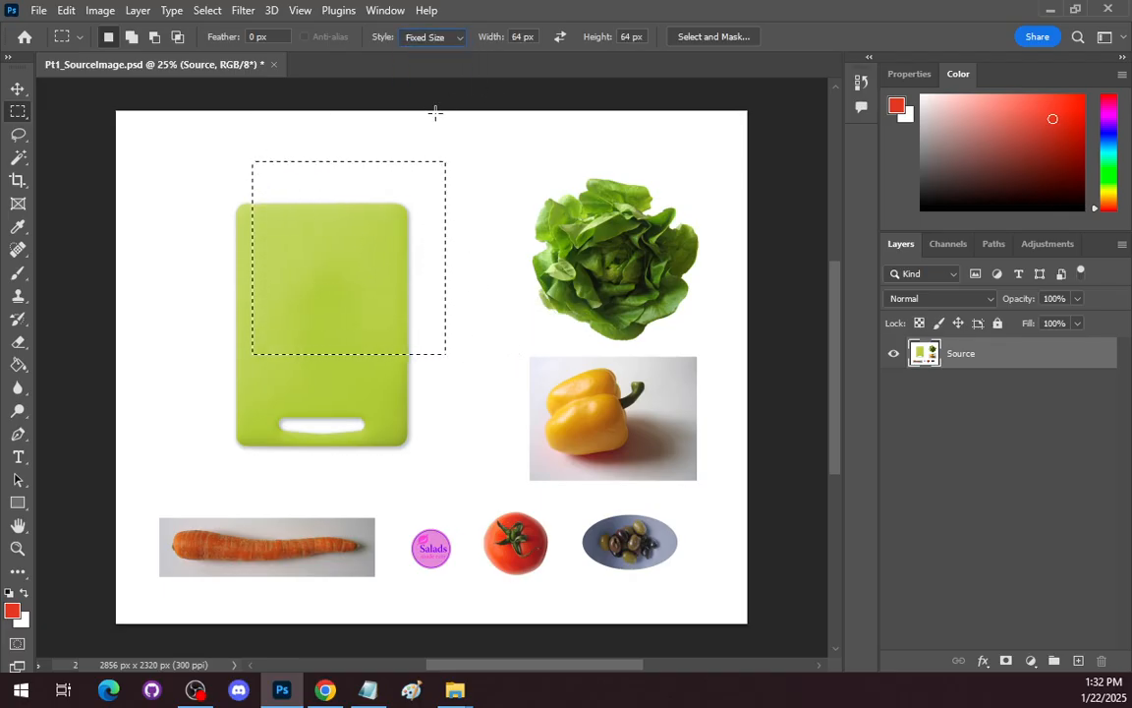
pyautogui.click(404, 187)
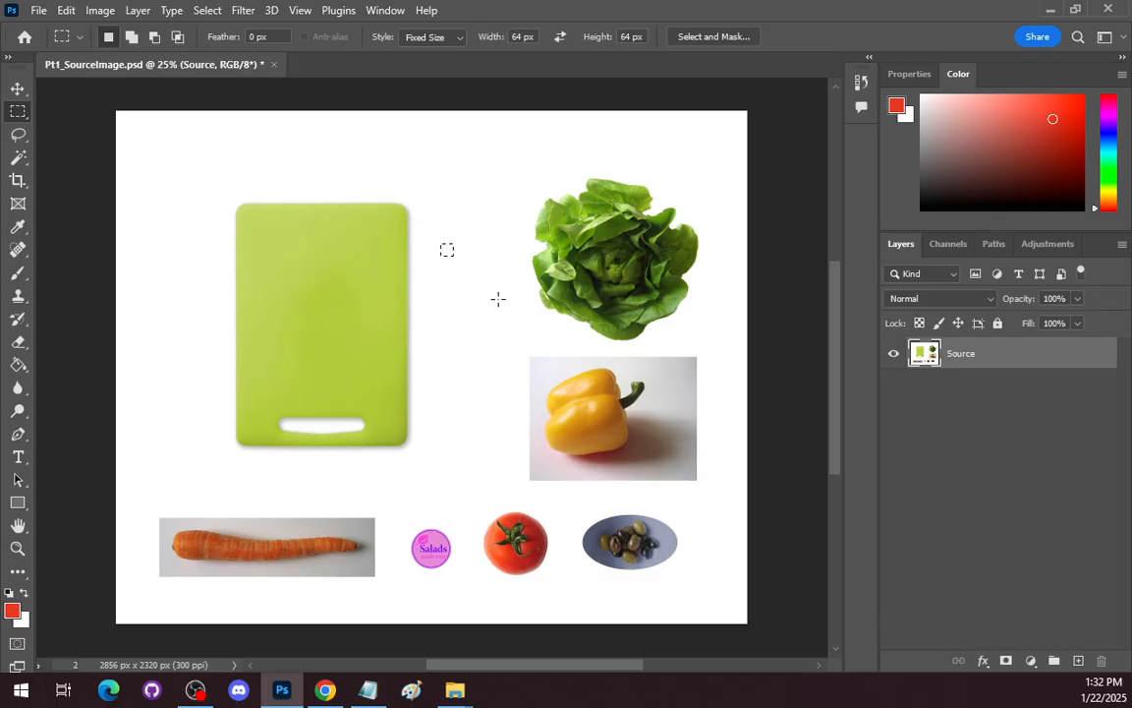
pyautogui.click(458, 39)
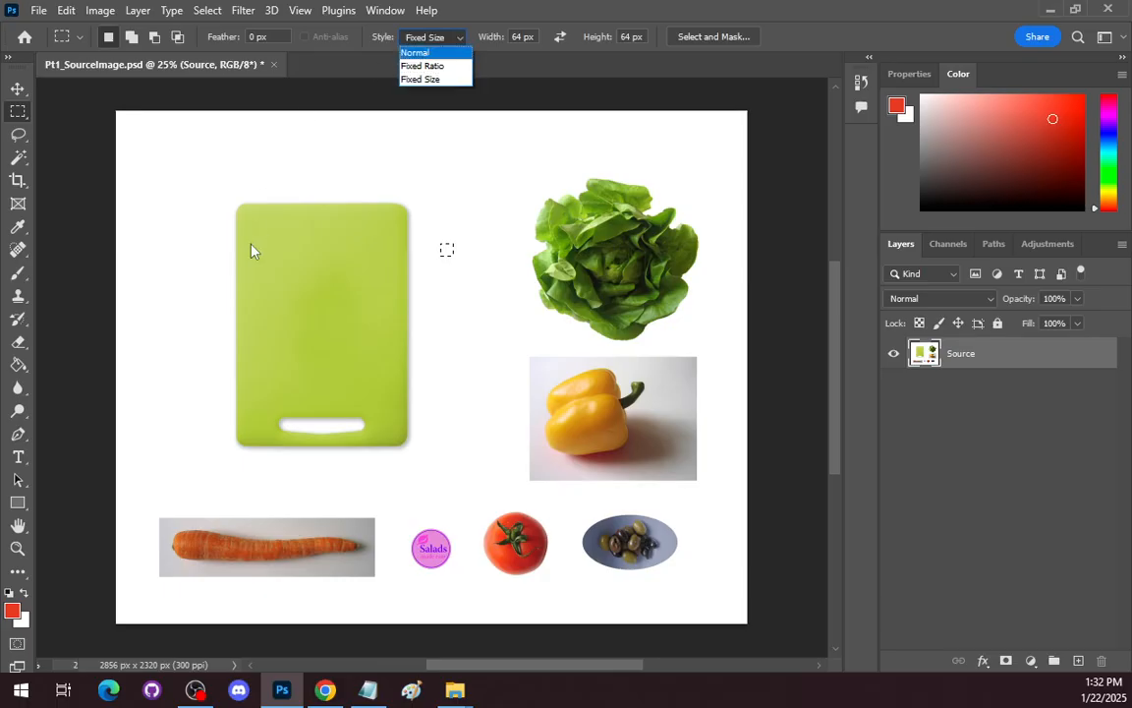
pyautogui.click(216, 181)
pyautogui.moveTo(222, 182); pyautogui.dragTo(433, 467)
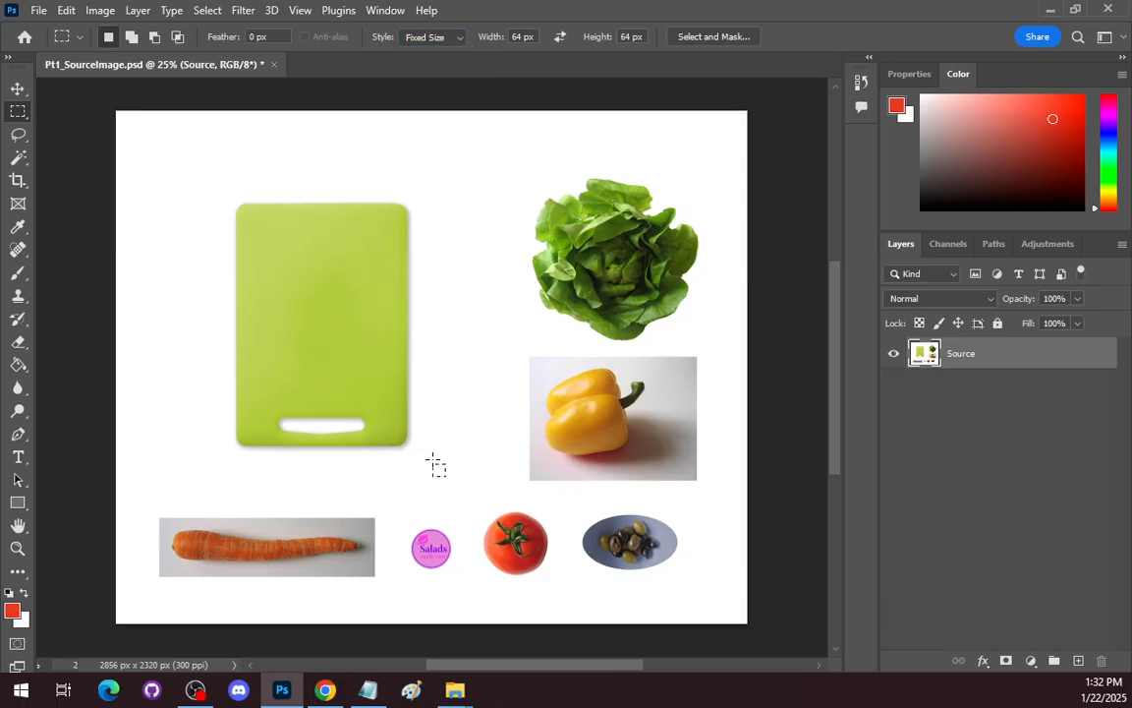
pyautogui.click(170, 157)
pyautogui.hotkey('ctrl', 'd')
pyautogui.hotkey('ctrl', 'a')
pyautogui.hotkey('ctrl', 'd')
pyautogui.moveTo(227, 193); pyautogui.dragTo(412, 449)
# Set the marquee style to Normal and select the whole green cutting board with a small margin around it.
pyautogui.click(448, 39)
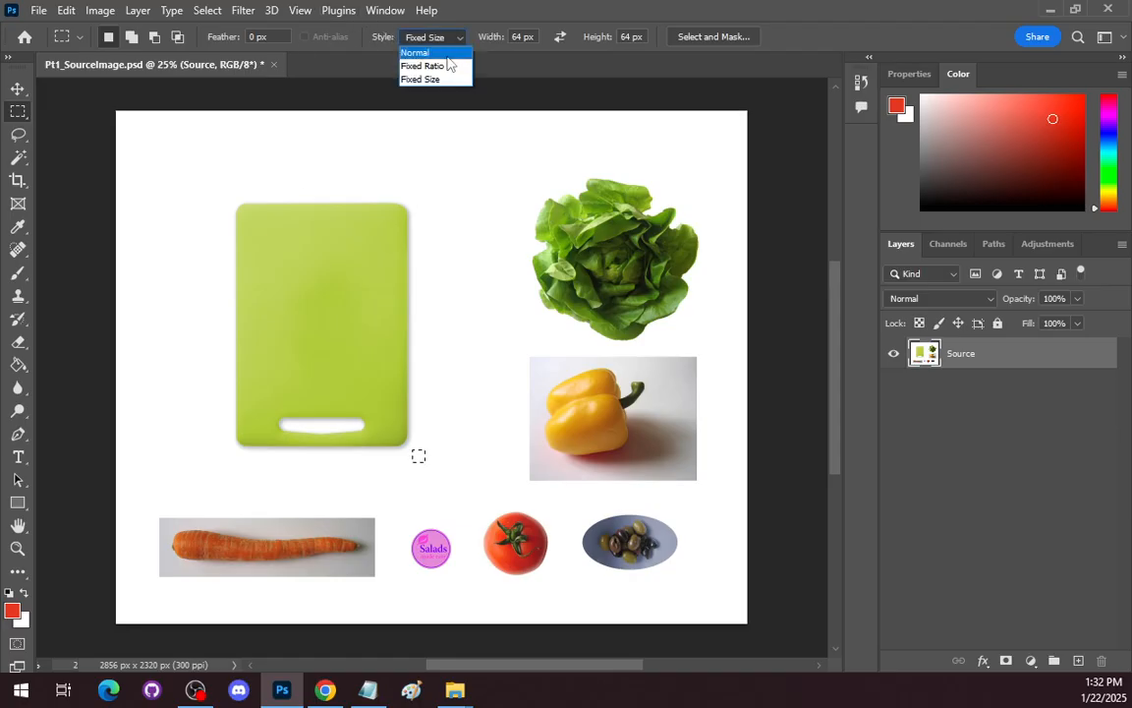
pyautogui.click(443, 55)
pyautogui.moveTo(213, 183); pyautogui.dragTo(430, 461)
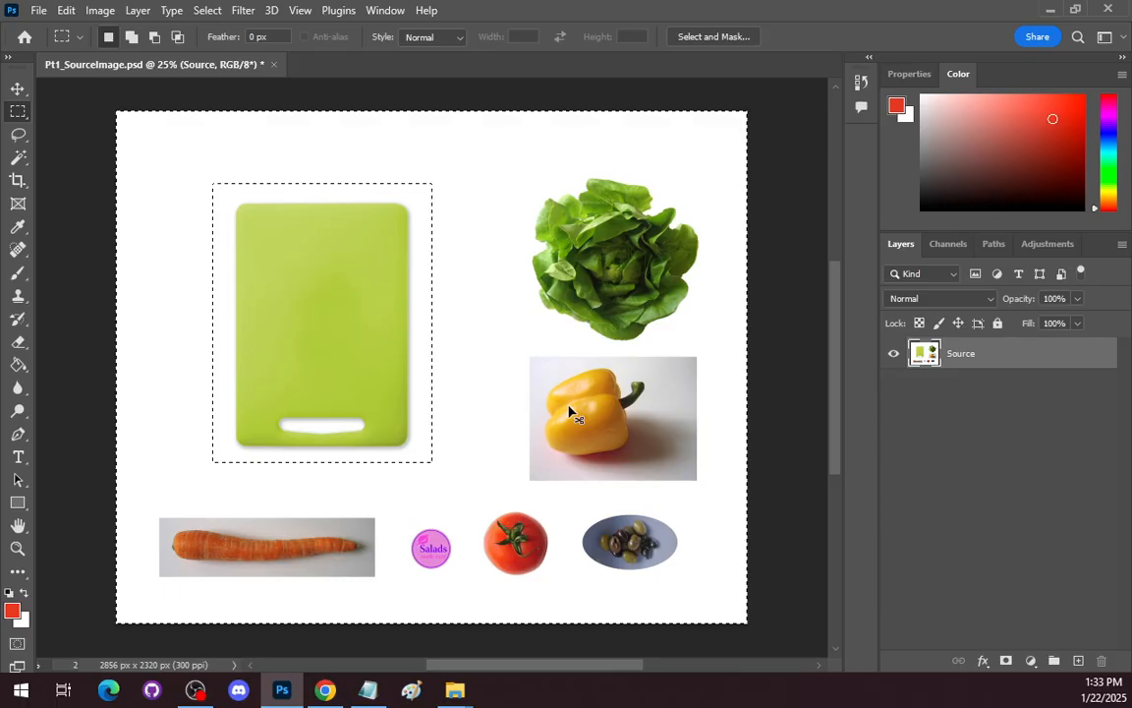
pyautogui.hotkey('shift', 'ctrl', 'i')
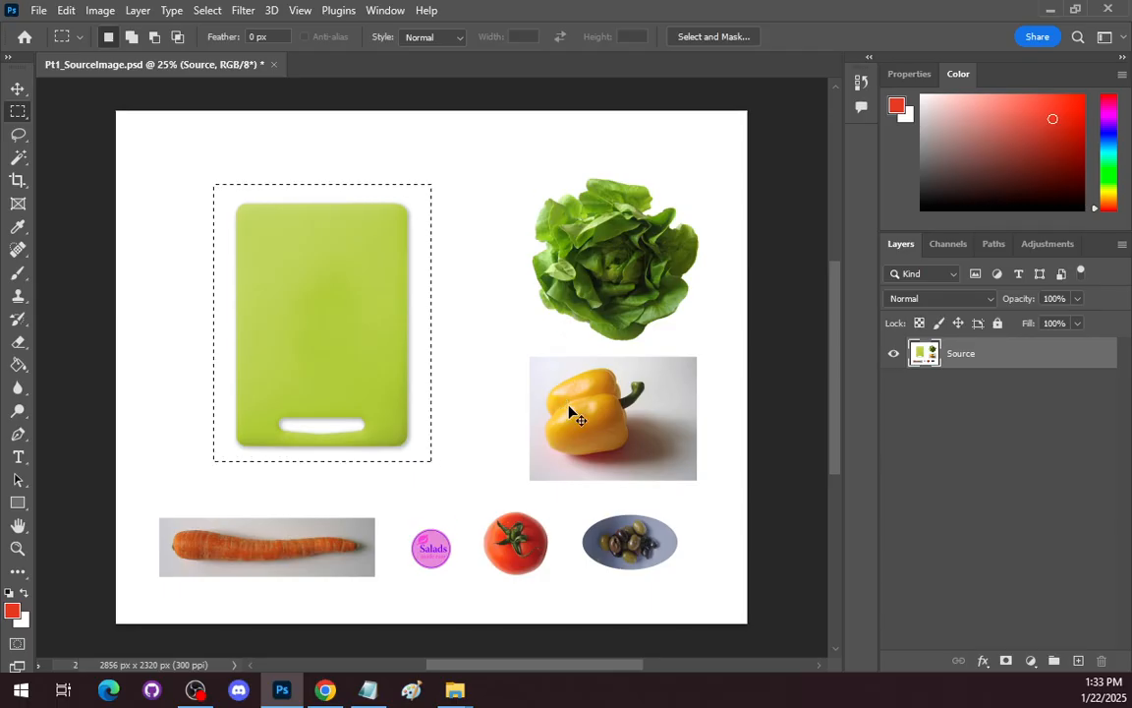
# Try cutting the selected cutting board and pasting it as a new layer, and undo both operations.
pyautogui.hotkey('ctrl', 'x')
pyautogui.hotkey('ctrl', 'v')
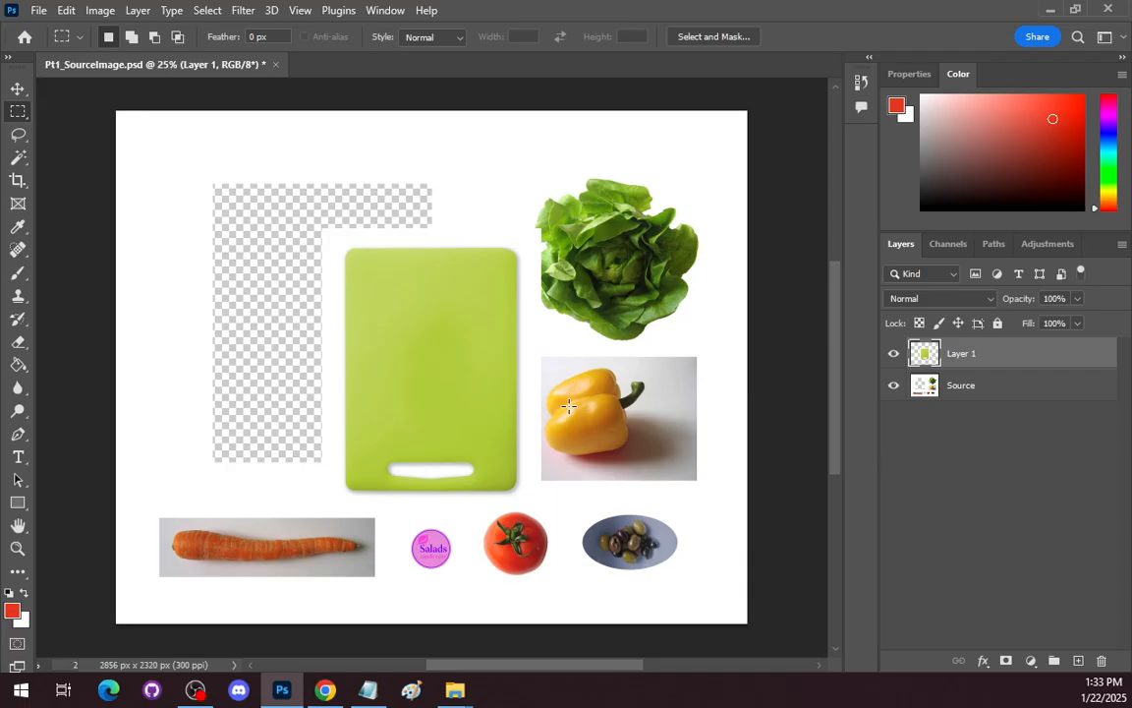
pyautogui.hotkey('ctrl', 'z')
pyautogui.hotkey('ctrl', 'z')
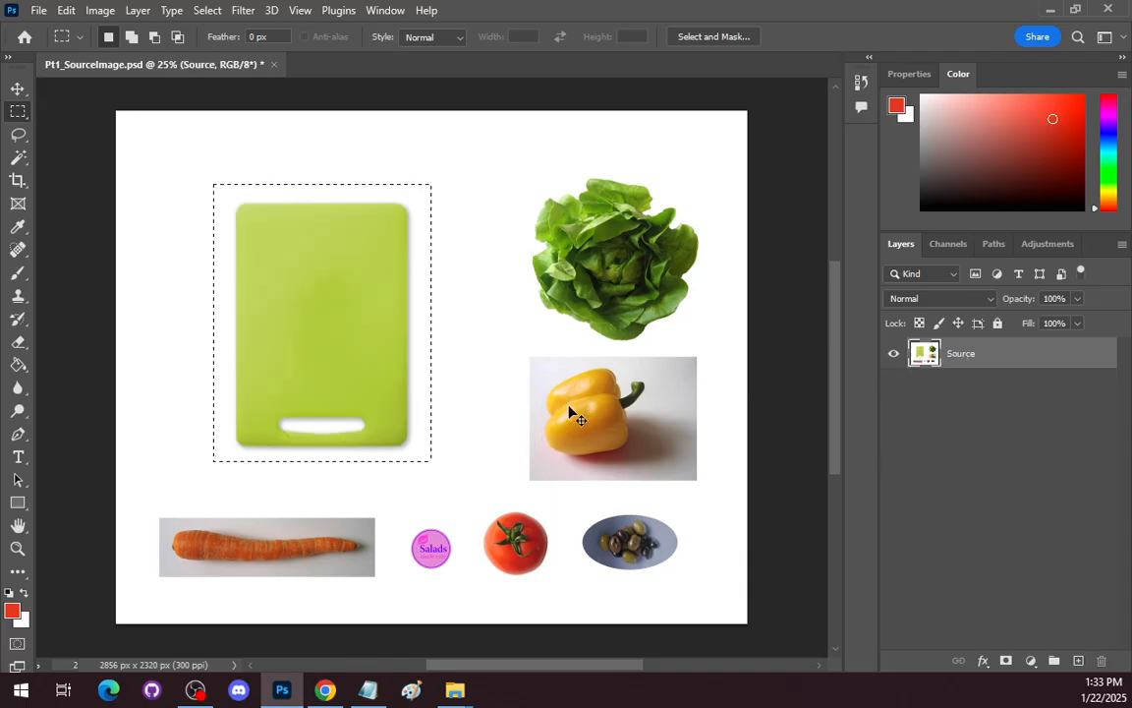
# Move the selected cutting board onto its own layer with Layer Via Cut and hide that layer.
pyautogui.rightClick(330, 276)
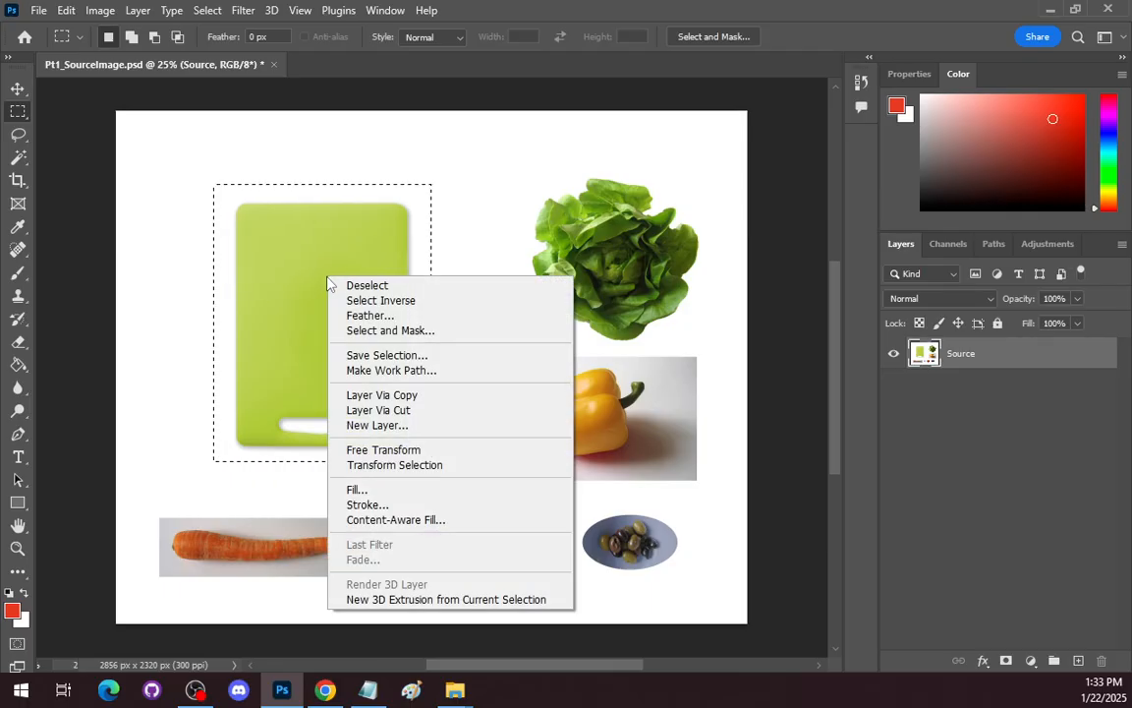
pyautogui.click(412, 409)
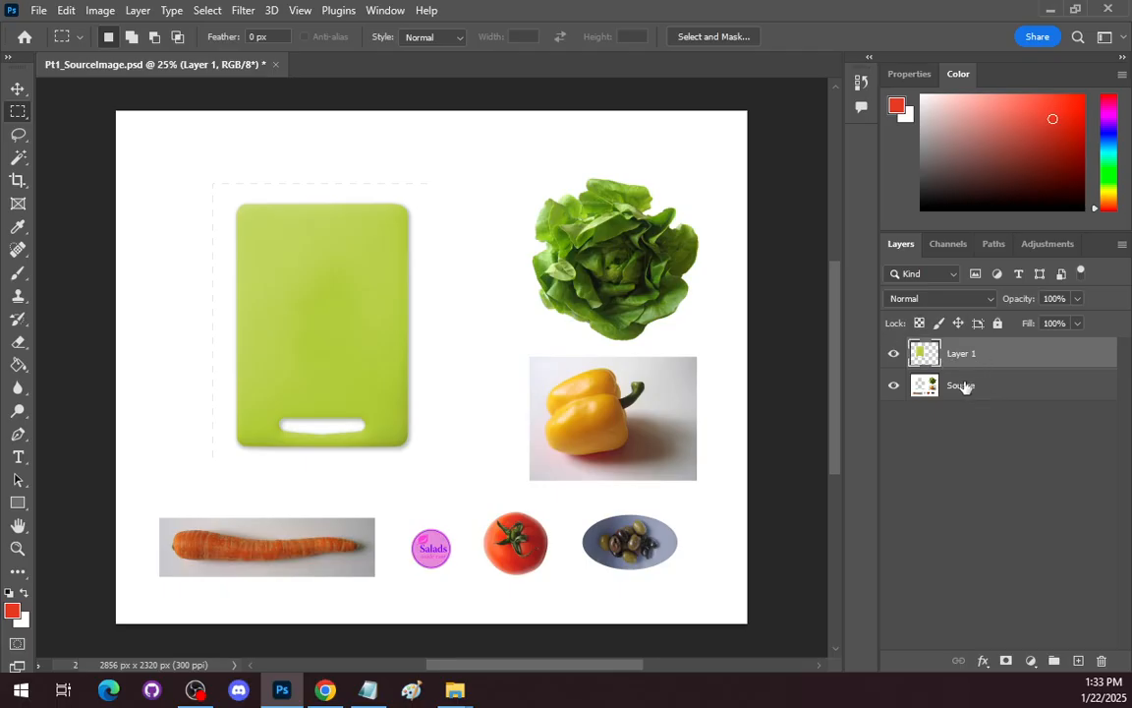
pyautogui.click(894, 358)
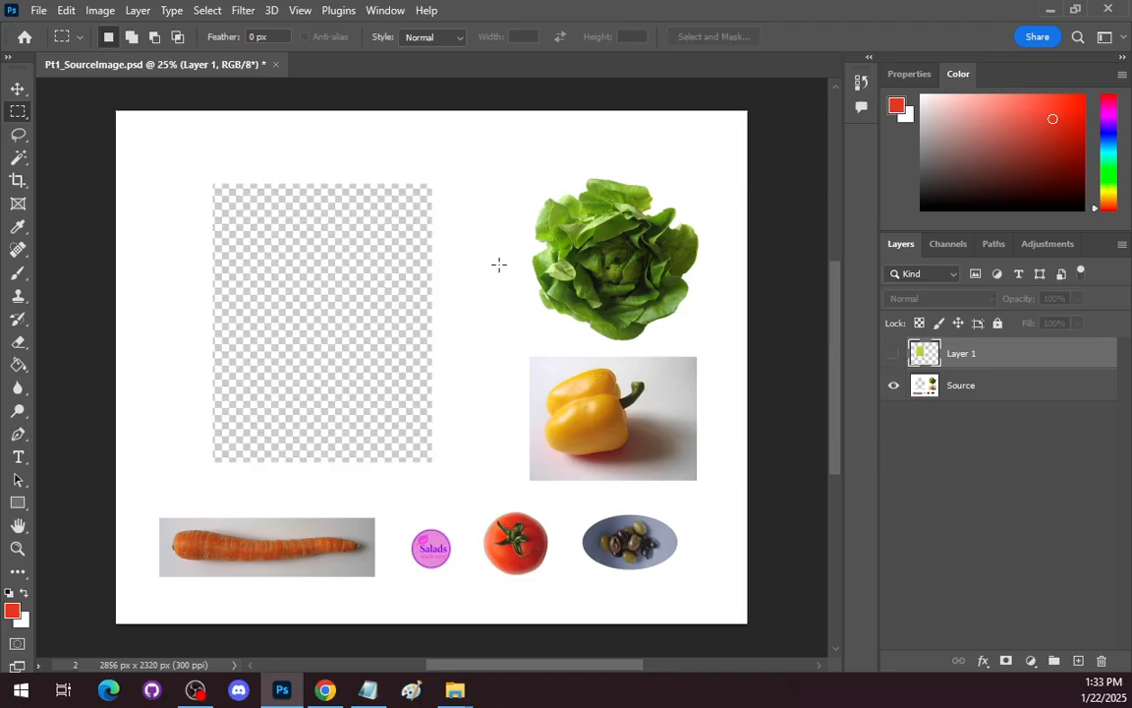
# Select the round Salads logo with the Elliptical Marquee tool and try to copy it from the hidden cutting board layer.
pyautogui.rightClick(21, 116)
pyautogui.click(78, 119)
pyautogui.moveTo(440, 563); pyautogui.dragTo(460, 588)
pyautogui.hotkey('ctrl', 'c')
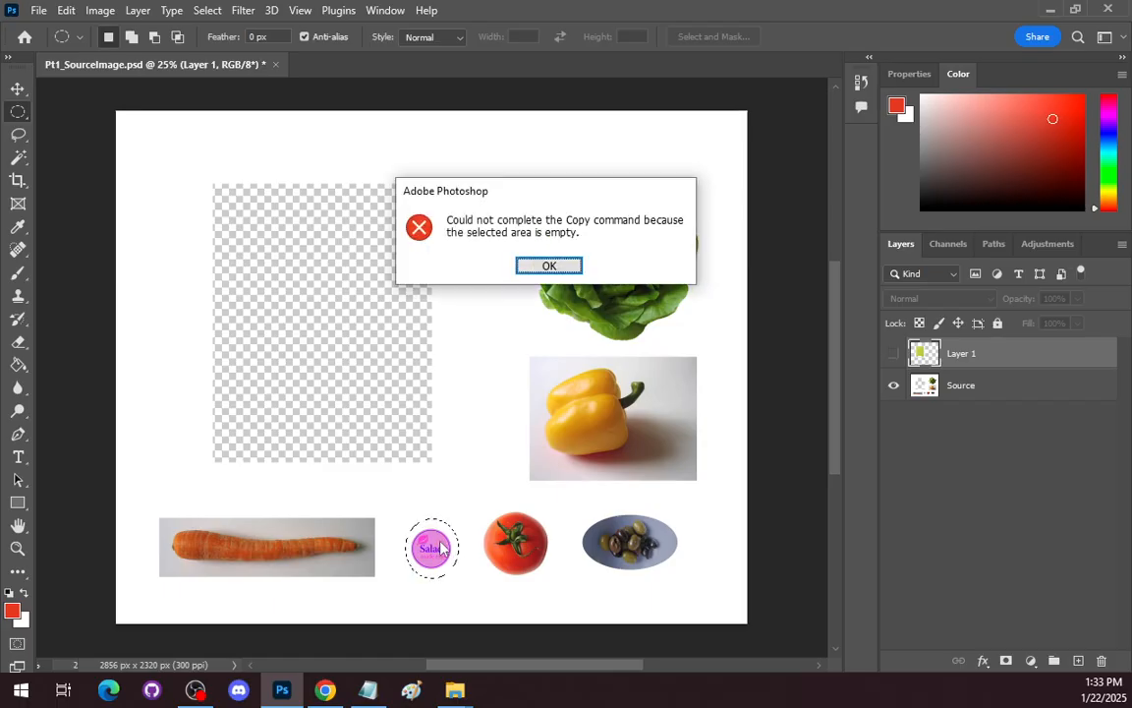
pyautogui.click(549, 263)
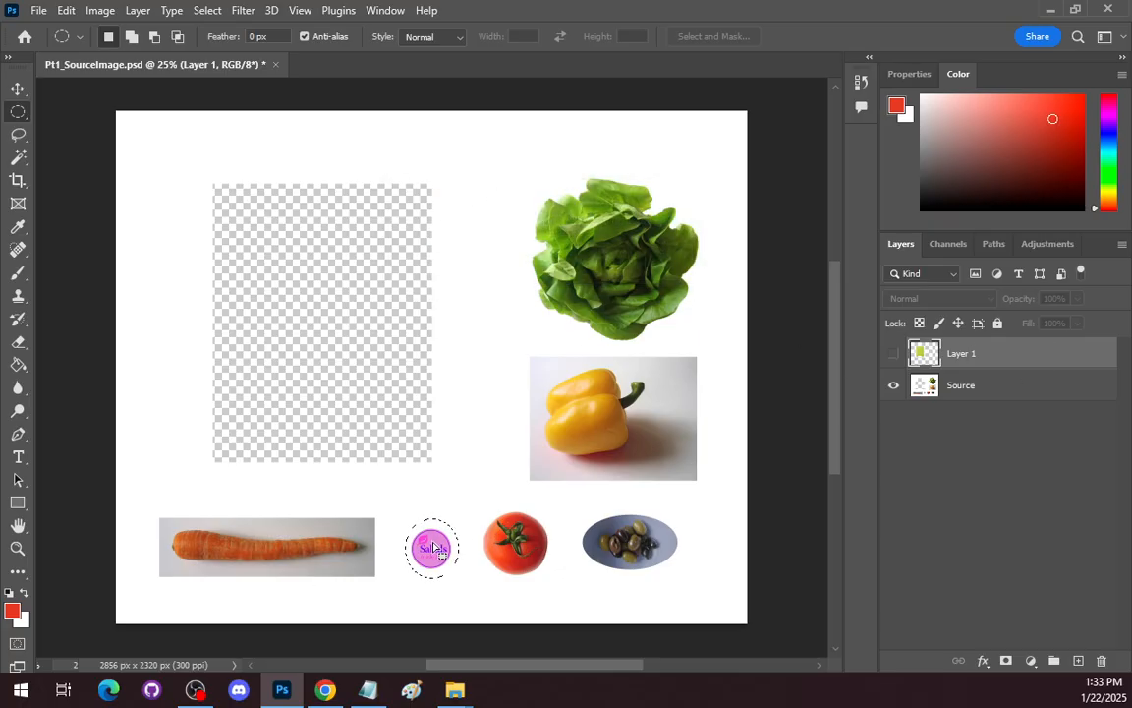
# Cut the Salads logo from the Source layer, paste it as a new layer and hide that layer.
pyautogui.click(1037, 393)
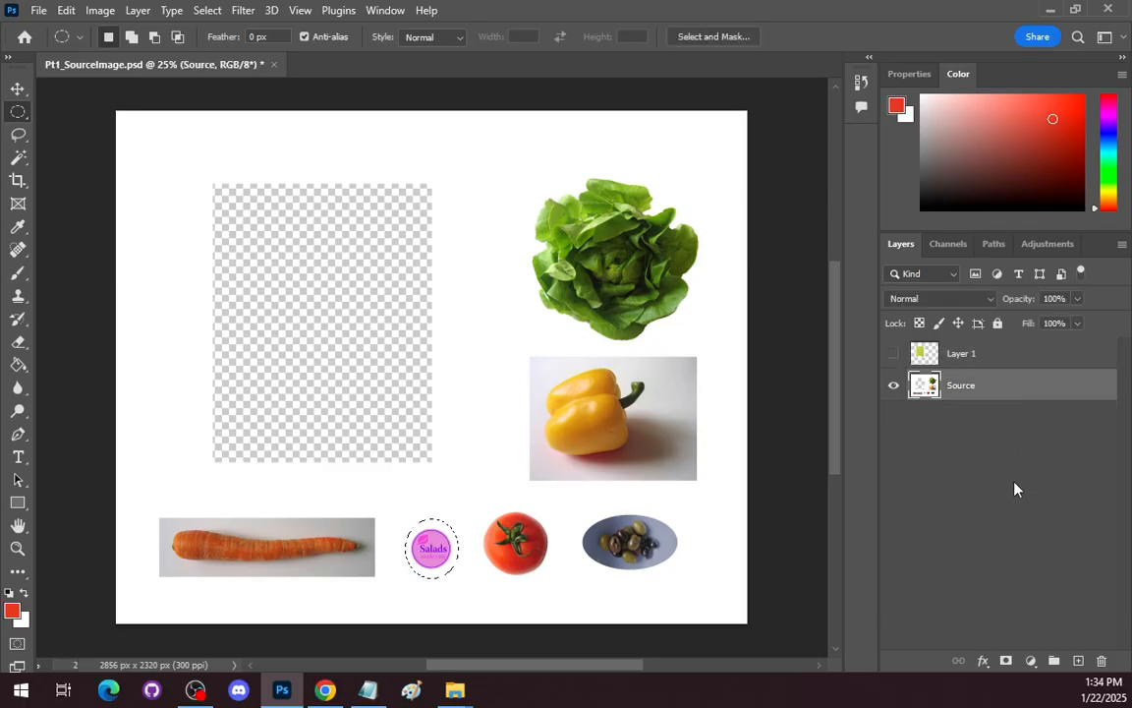
pyautogui.hotkey('ctrl', 'x')
pyautogui.hotkey('ctrl', 'v')
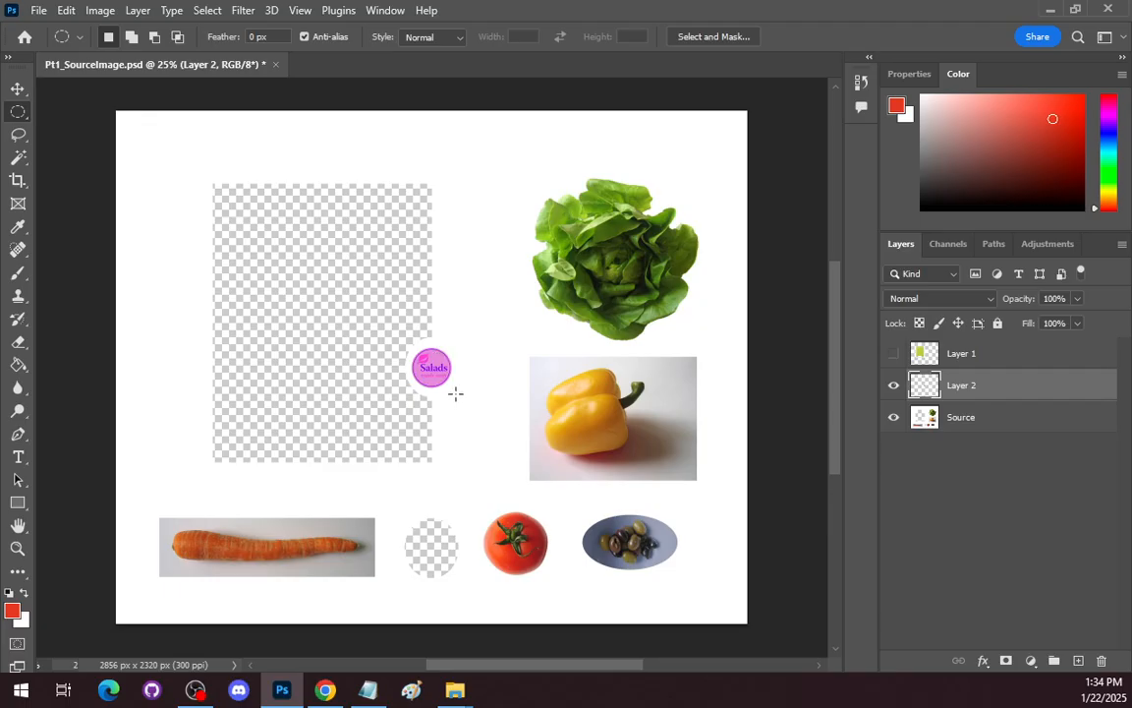
pyautogui.click(895, 386)
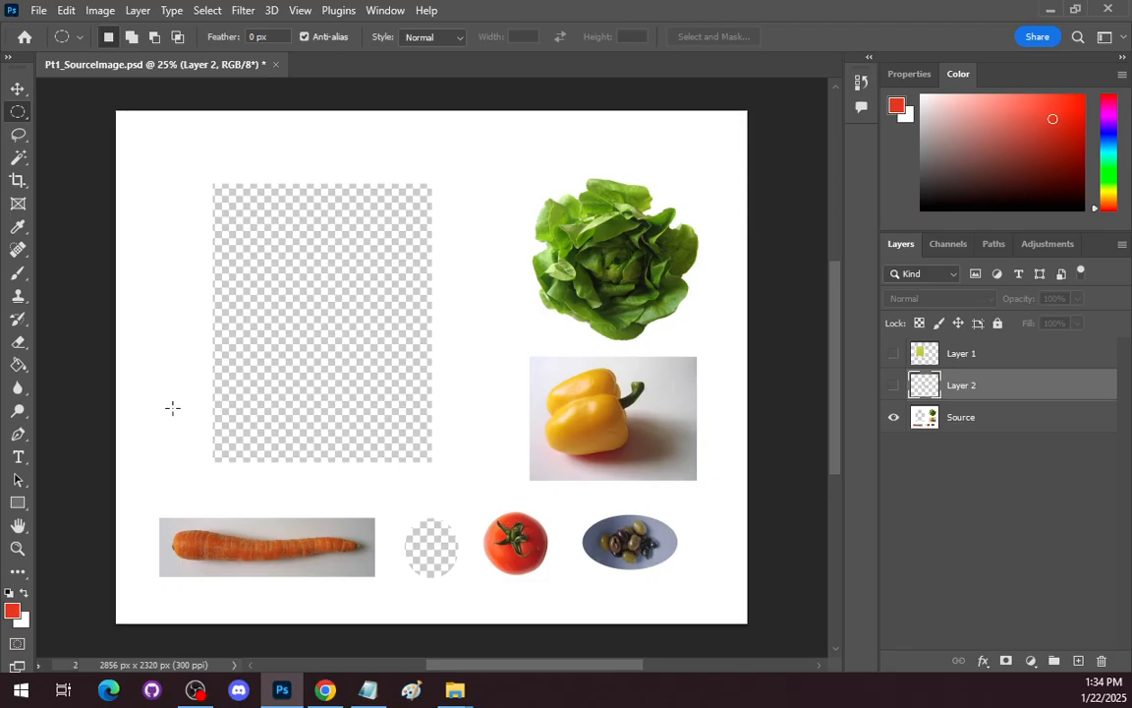
# Outline the lettuce loosely with the Lasso tool and try Layer Via Cut while the hidden logo layer is active.
pyautogui.click(17, 138)
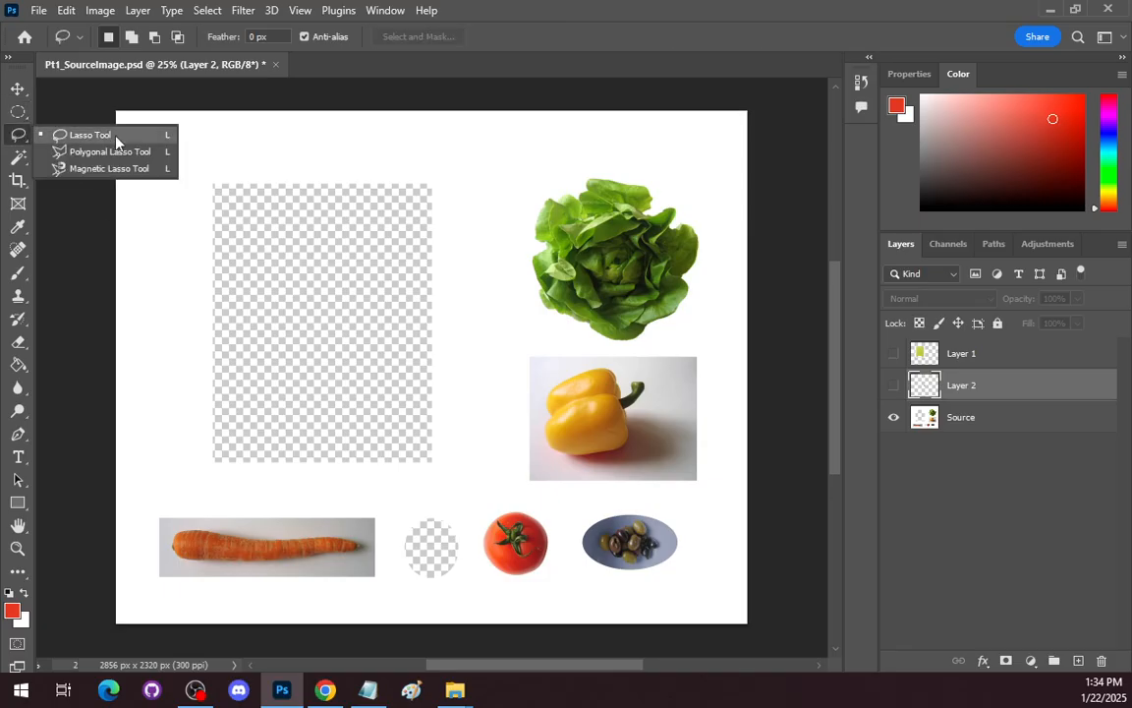
pyautogui.click(116, 138)
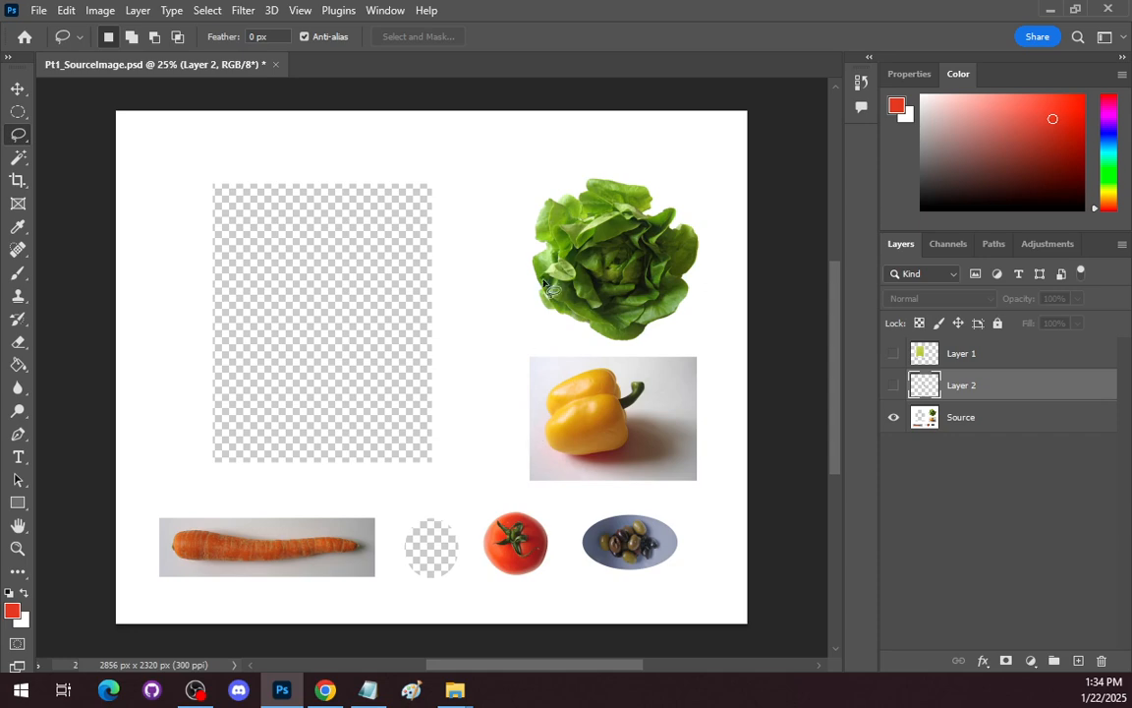
pyautogui.moveTo(548, 311)
pyautogui.mouseDown()
pyautogui.moveTo(538, 194)
pyautogui.moveTo(614, 168)
pyautogui.moveTo(717, 208)
pyautogui.moveTo(693, 316)
pyautogui.moveTo(667, 347)
pyautogui.moveTo(590, 346)
pyautogui.moveTo(549, 328)
pyautogui.mouseUp()
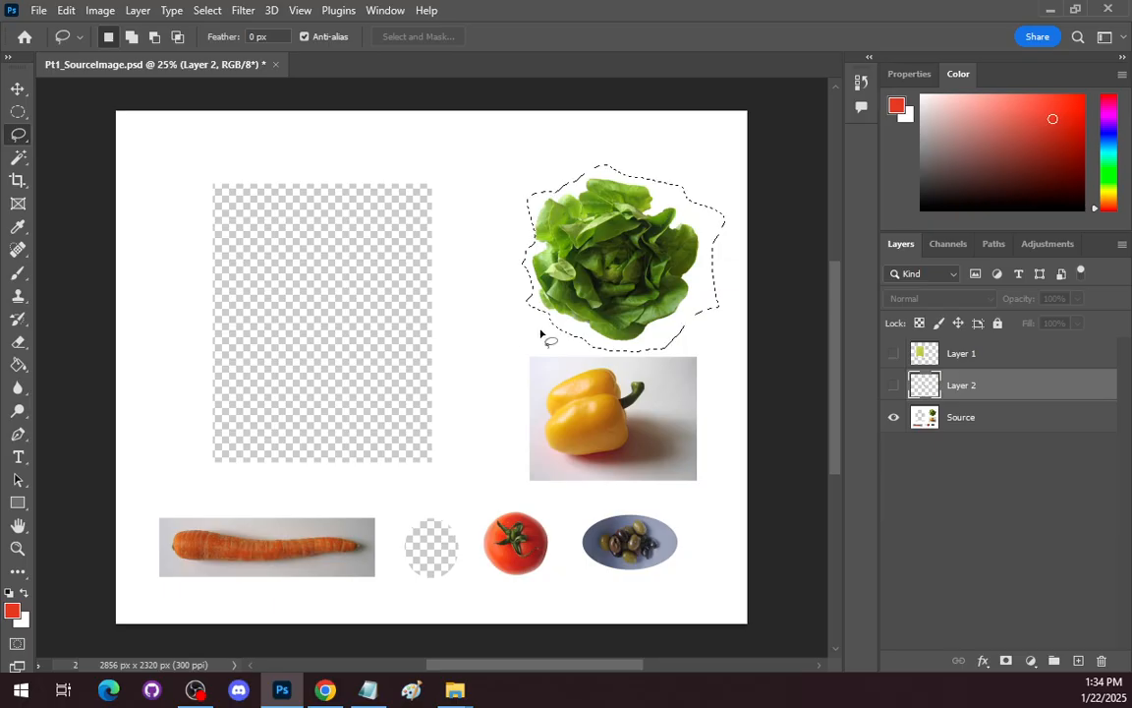
pyautogui.rightClick(619, 267)
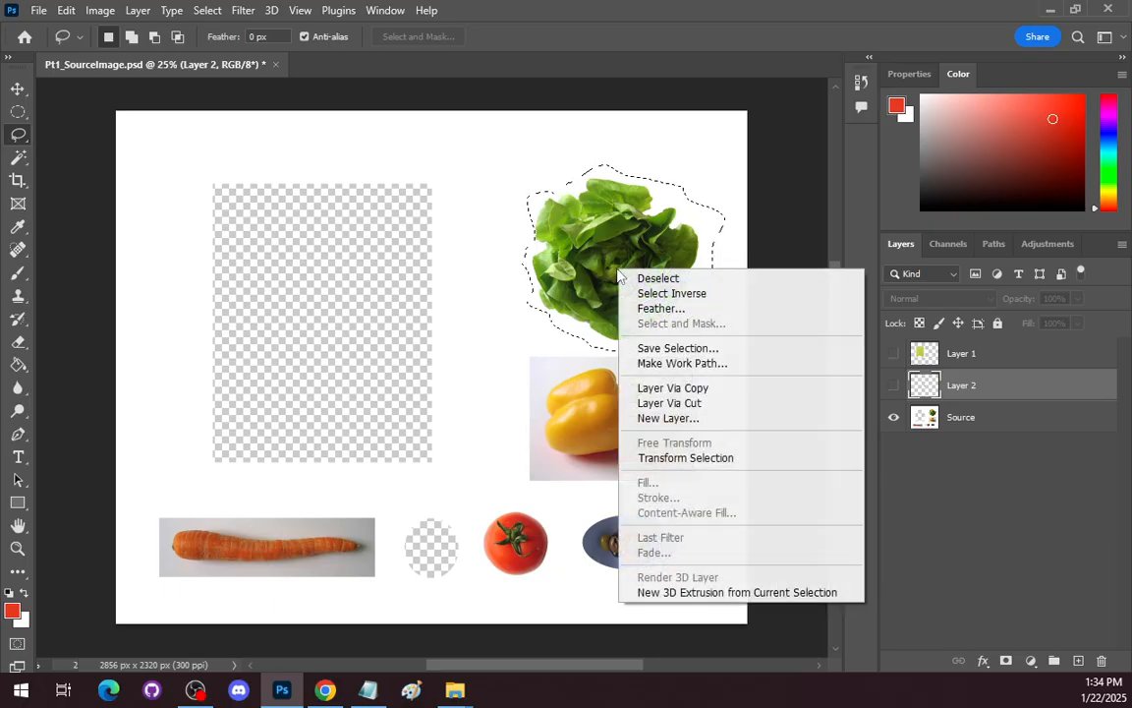
pyautogui.click(701, 403)
pyautogui.click(536, 262)
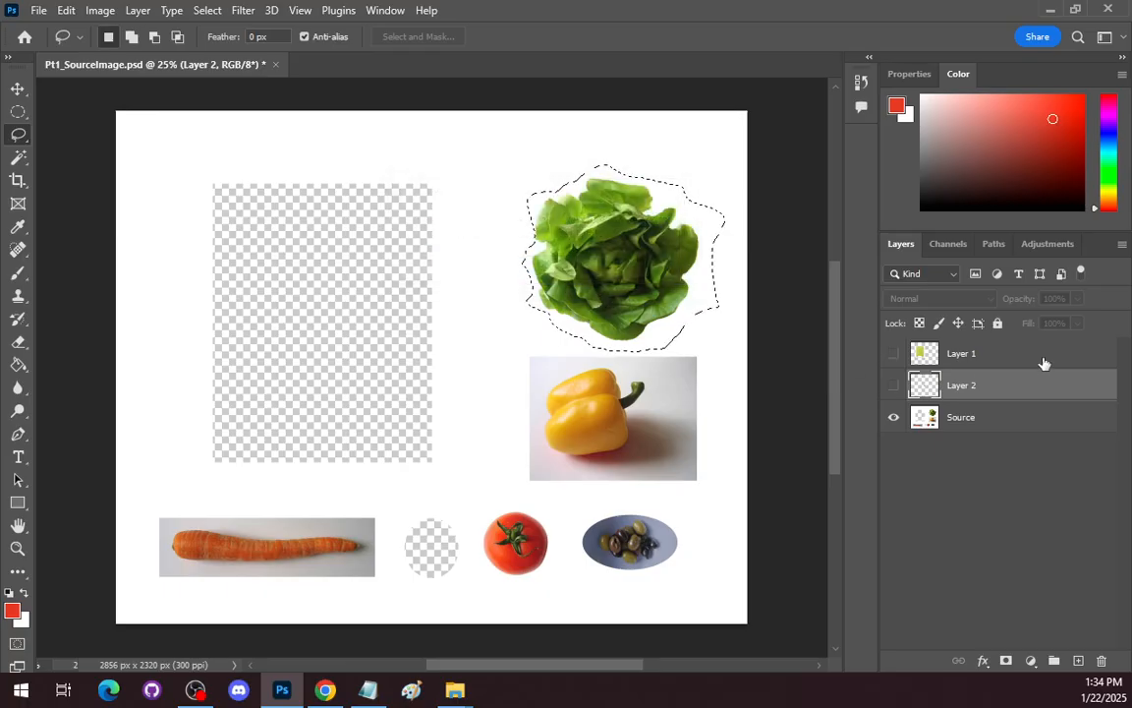
# Move the selected lettuce from the Source layer to a new layer with Layer Via Cut and hide that layer.
pyautogui.click(972, 419)
pyautogui.rightClick(531, 219)
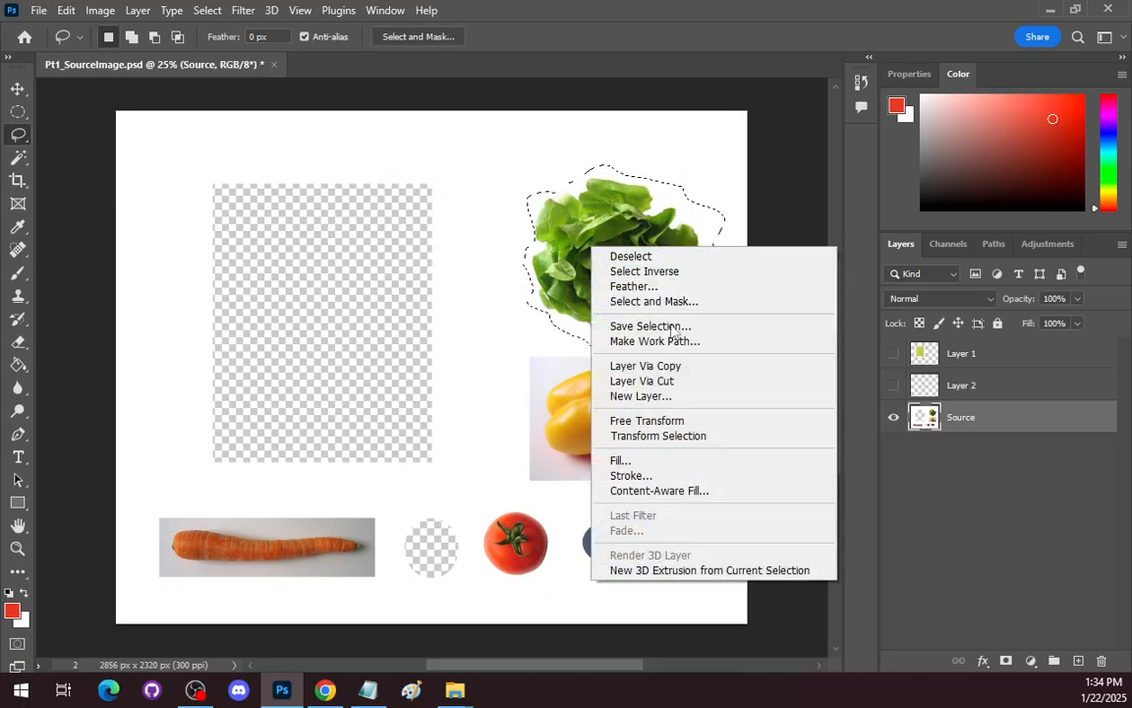
pyautogui.click(648, 381)
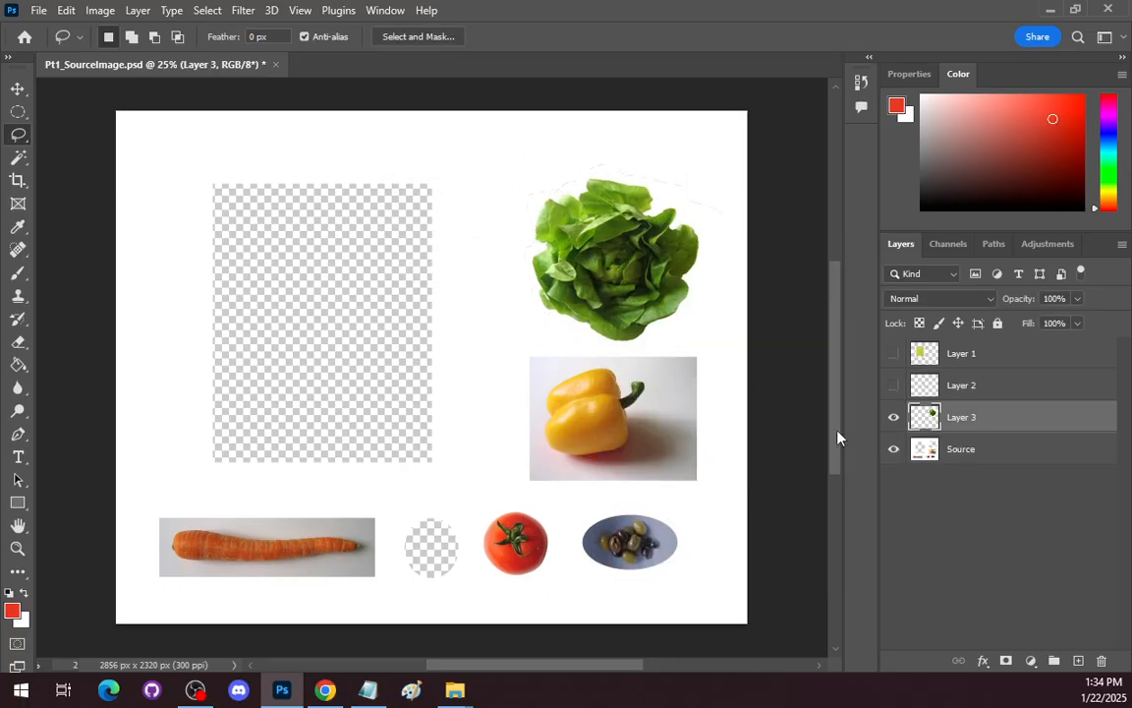
pyautogui.click(896, 451)
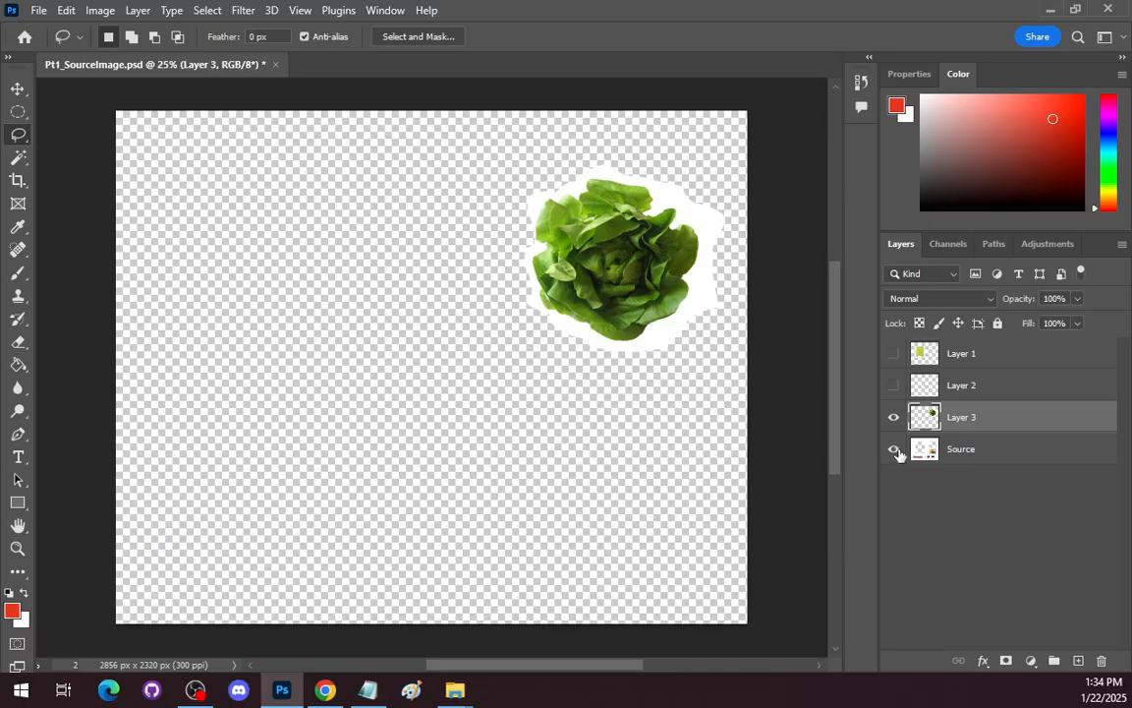
pyautogui.click(894, 450)
pyautogui.click(894, 419)
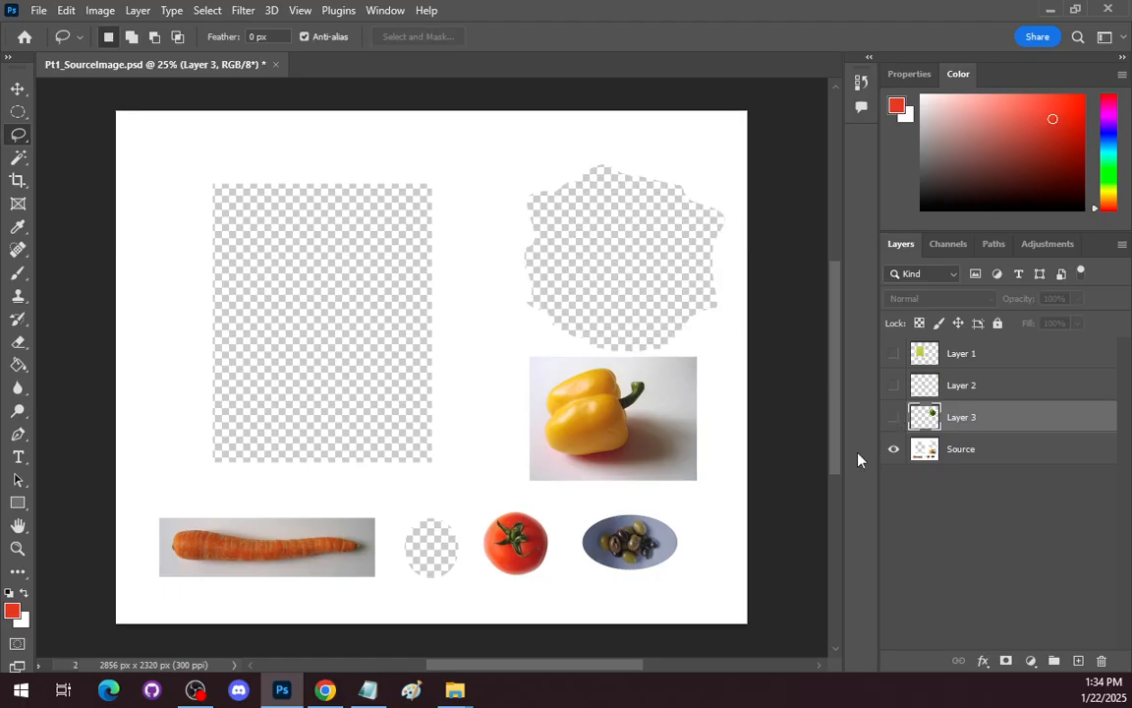
# Outline the yellow pepper with the Polygonal Lasso tool and try Layer Via Cut while the hidden lettuce layer is active.
pyautogui.rightClick(16, 144)
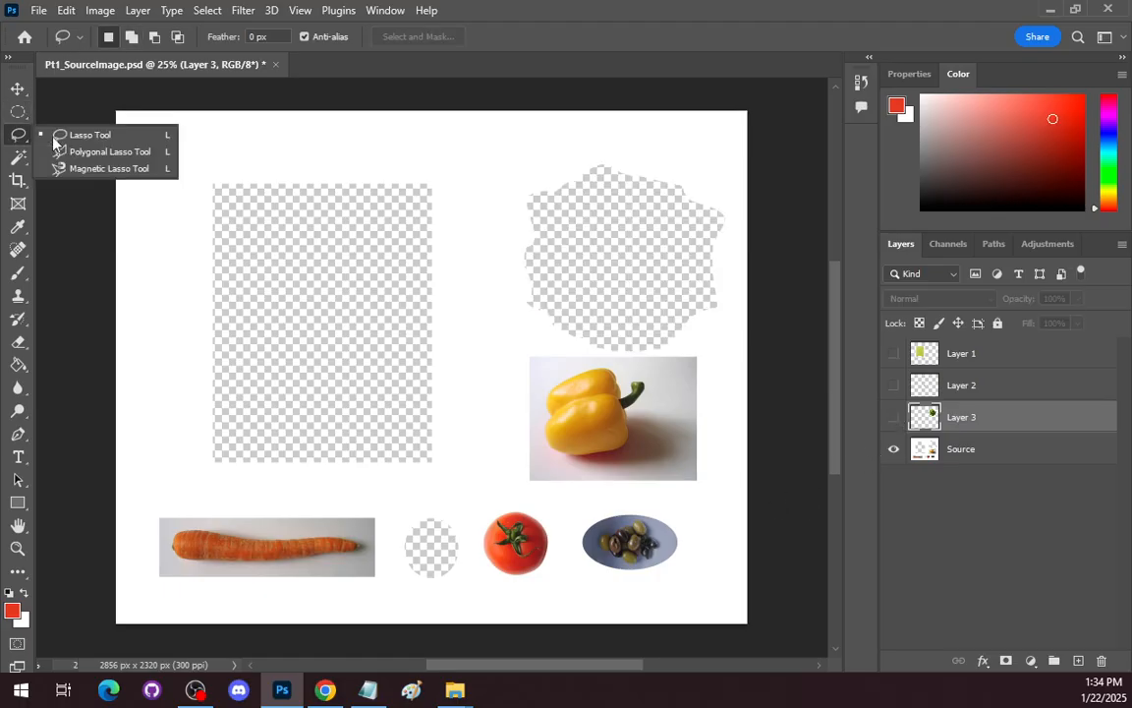
pyautogui.click(94, 141)
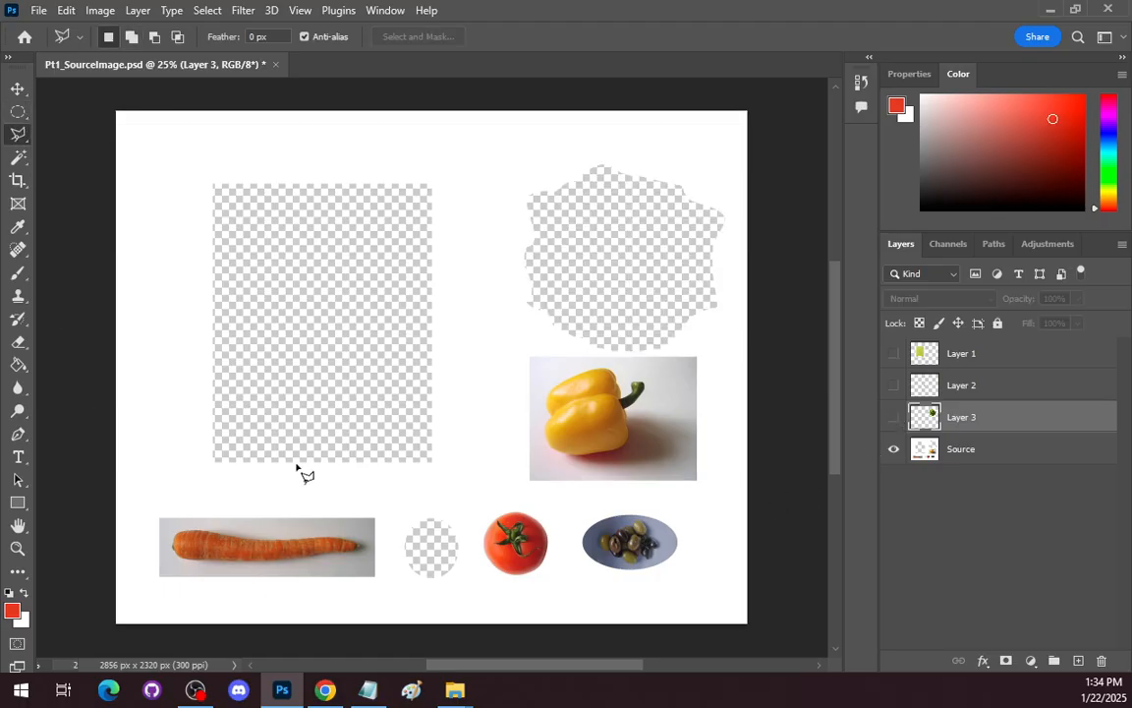
pyautogui.click(543, 433)
pyautogui.moveTo(552, 421)
pyautogui.mouseDown()
pyautogui.moveTo(578, 367)
pyautogui.moveTo(620, 365)
pyautogui.moveTo(599, 365)
pyautogui.moveTo(653, 395)
pyautogui.moveTo(627, 448)
pyautogui.moveTo(552, 450)
pyautogui.mouseUp()
pyautogui.rightClick(614, 420)
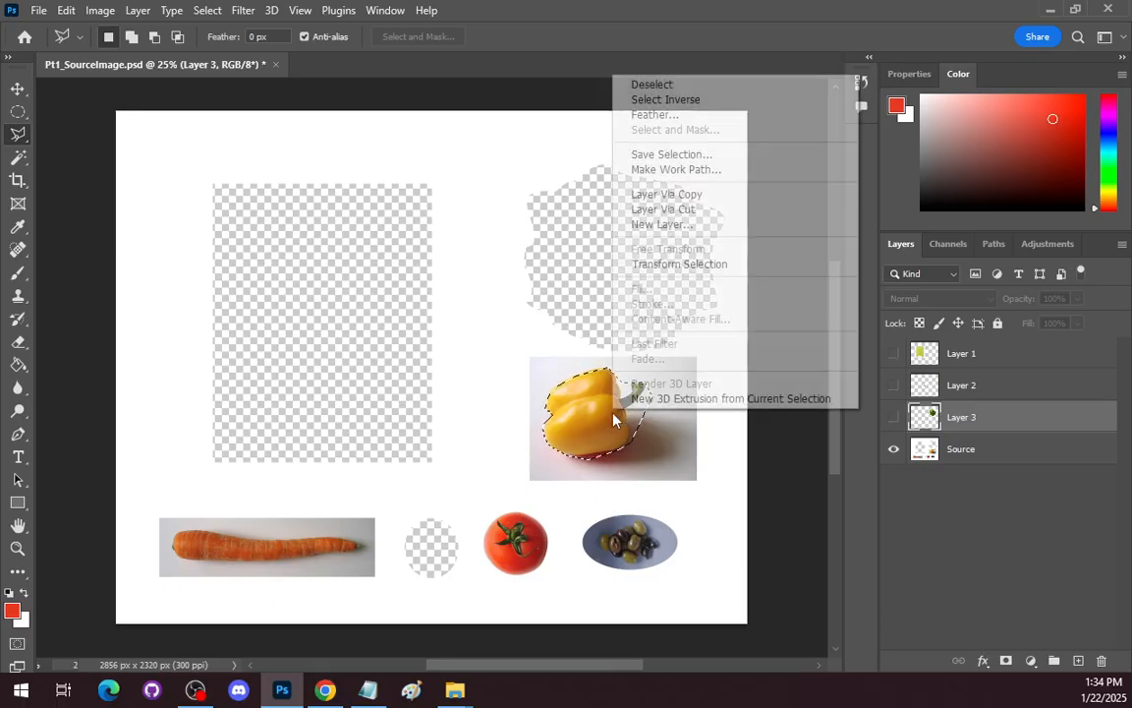
pyautogui.click(690, 211)
pyautogui.click(562, 265)
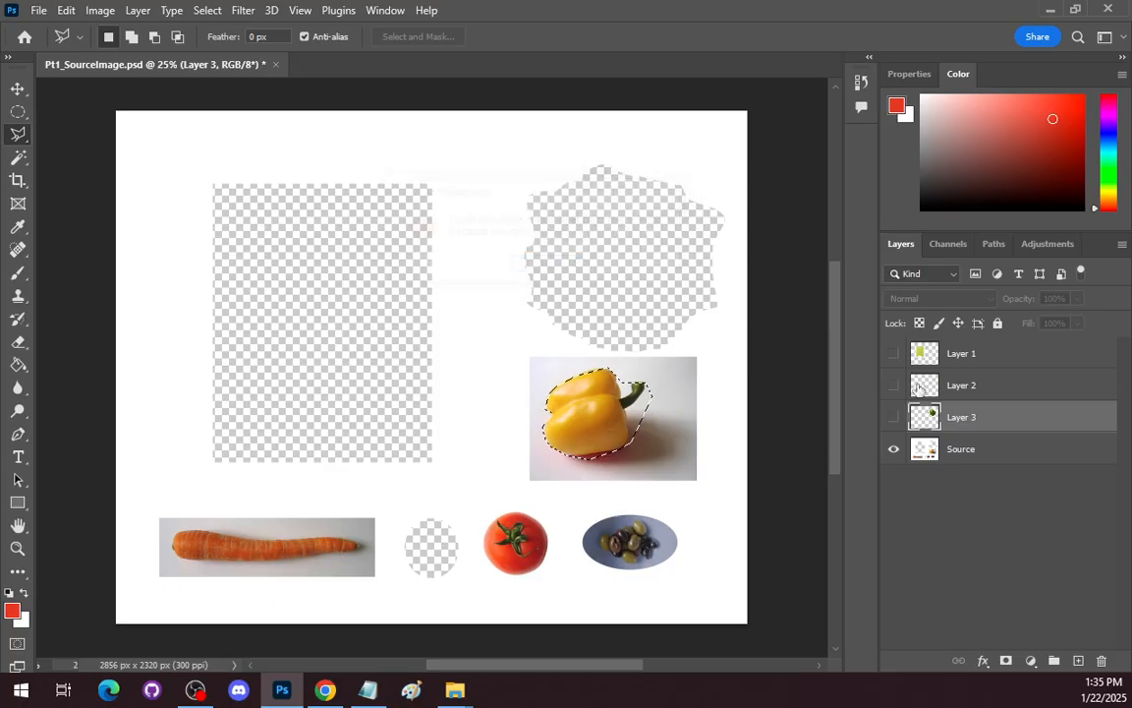
# Move the selected pepper from the Source layer to a new layer with Layer Via Cut and hide that layer.
pyautogui.click(983, 452)
pyautogui.rightClick(608, 415)
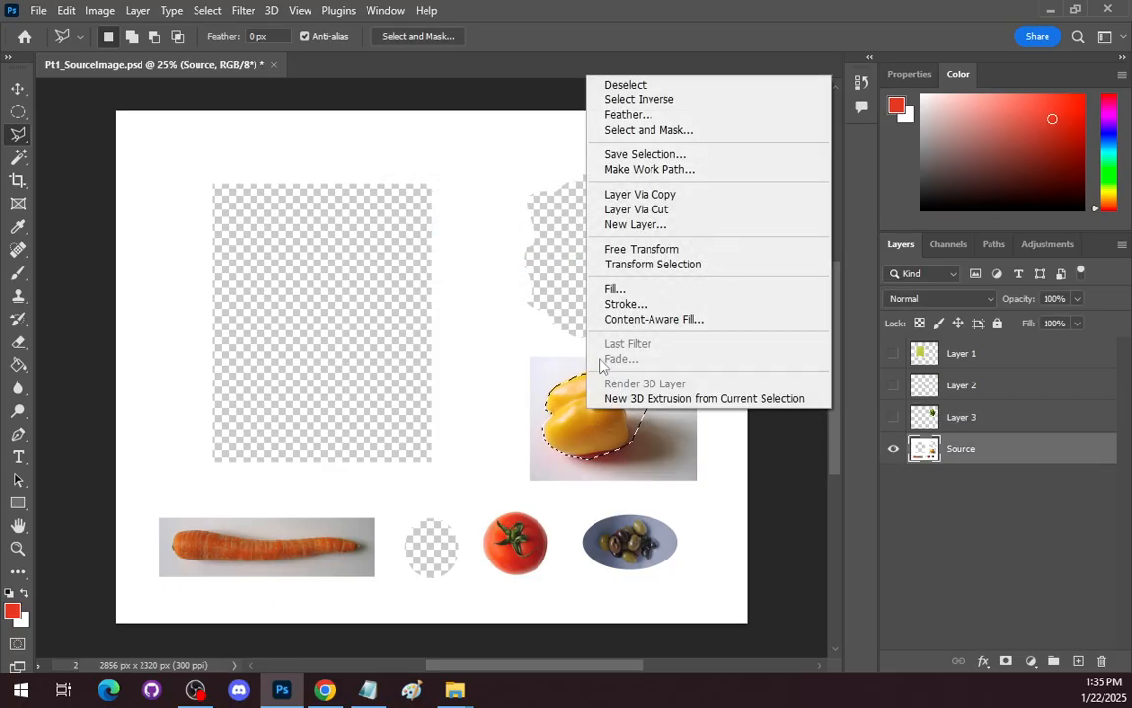
pyautogui.click(655, 213)
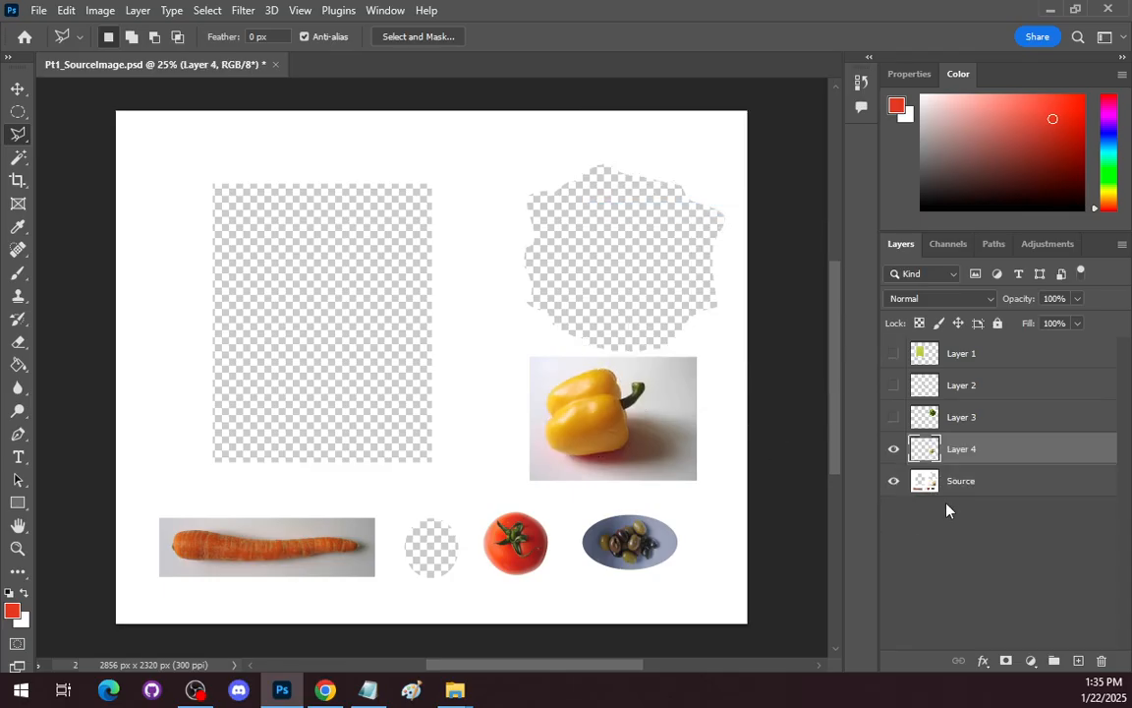
pyautogui.click(893, 481)
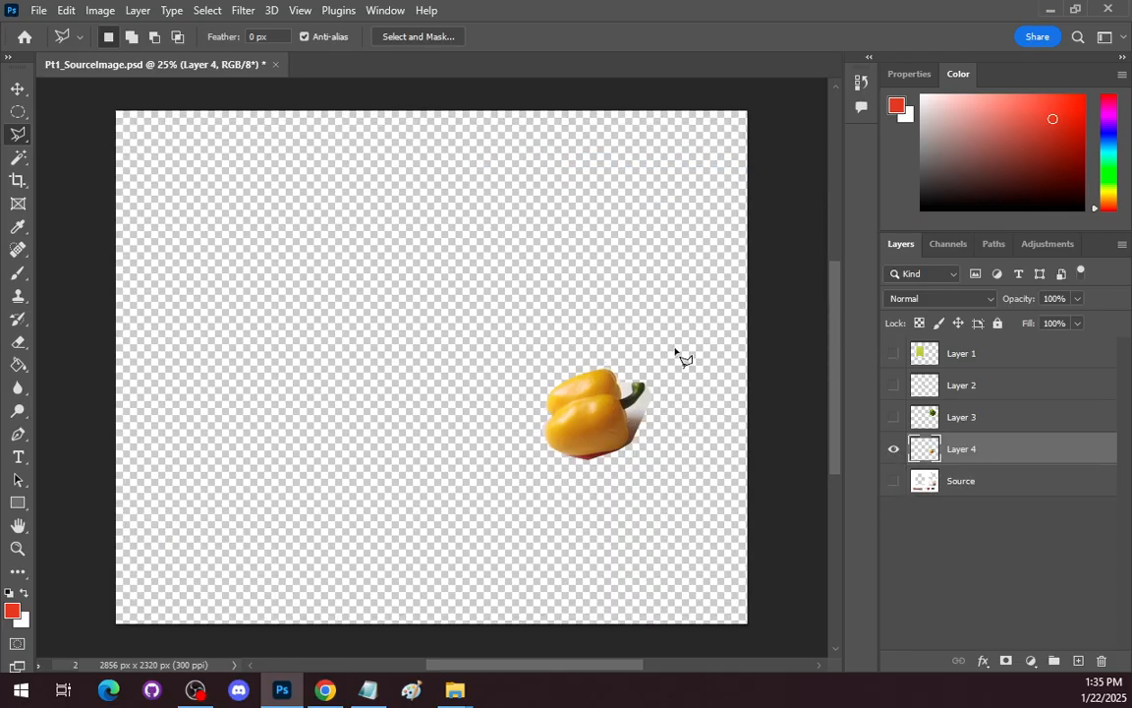
pyautogui.click(893, 482)
pyautogui.click(893, 449)
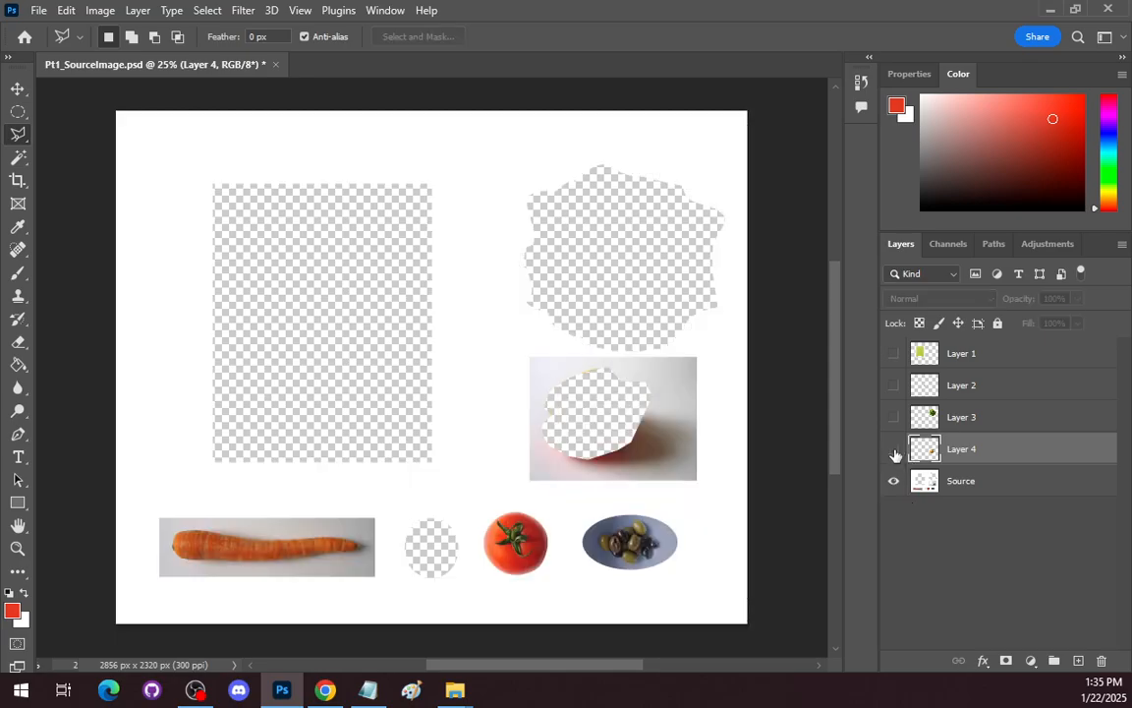
# Select the whole carrot on the Source layer with the Magic Wand tool, adding the missed patches to the selection.
pyautogui.click(18, 159)
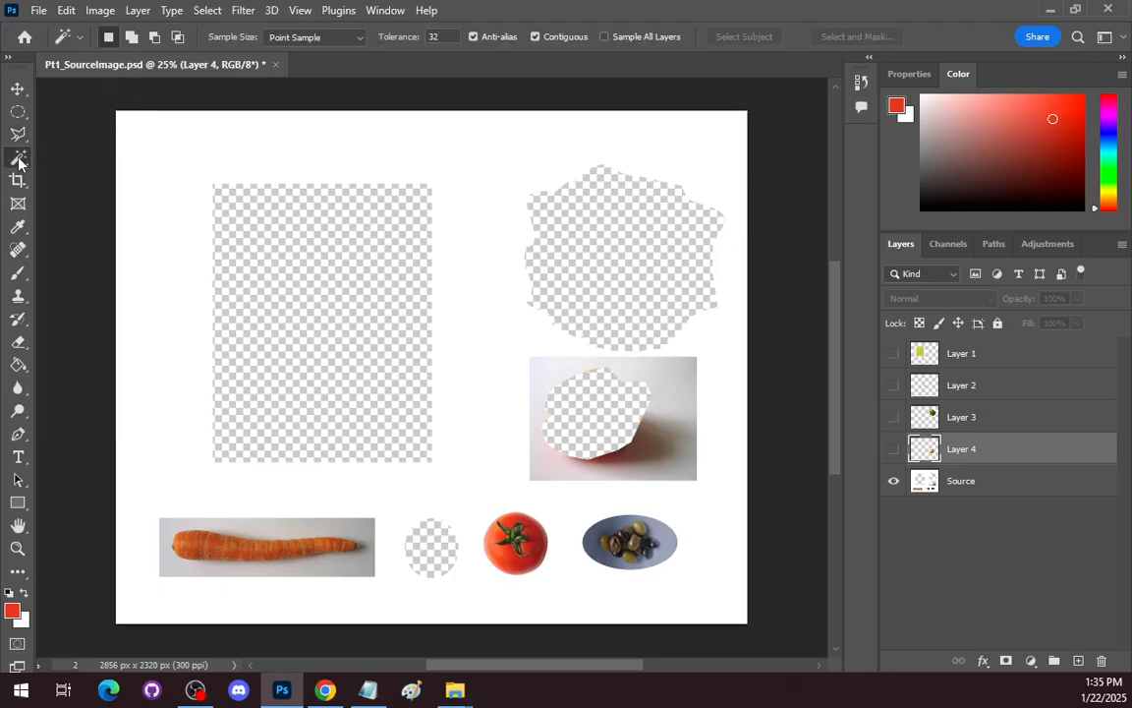
pyautogui.click(193, 557)
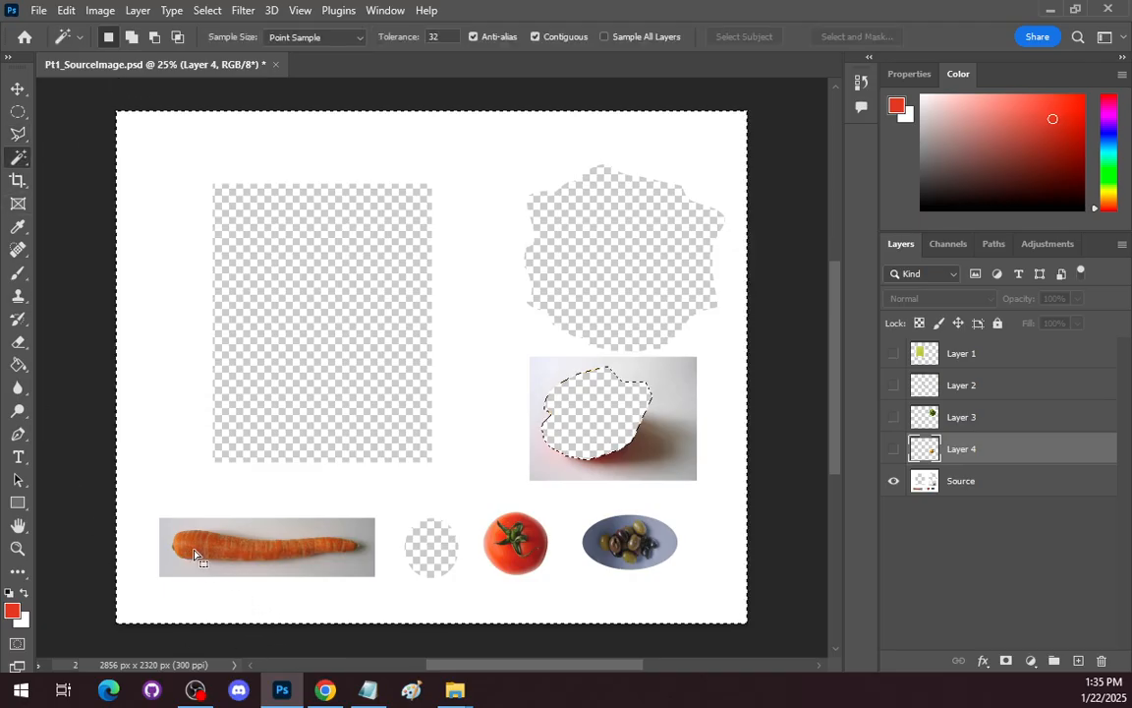
pyautogui.click(978, 483)
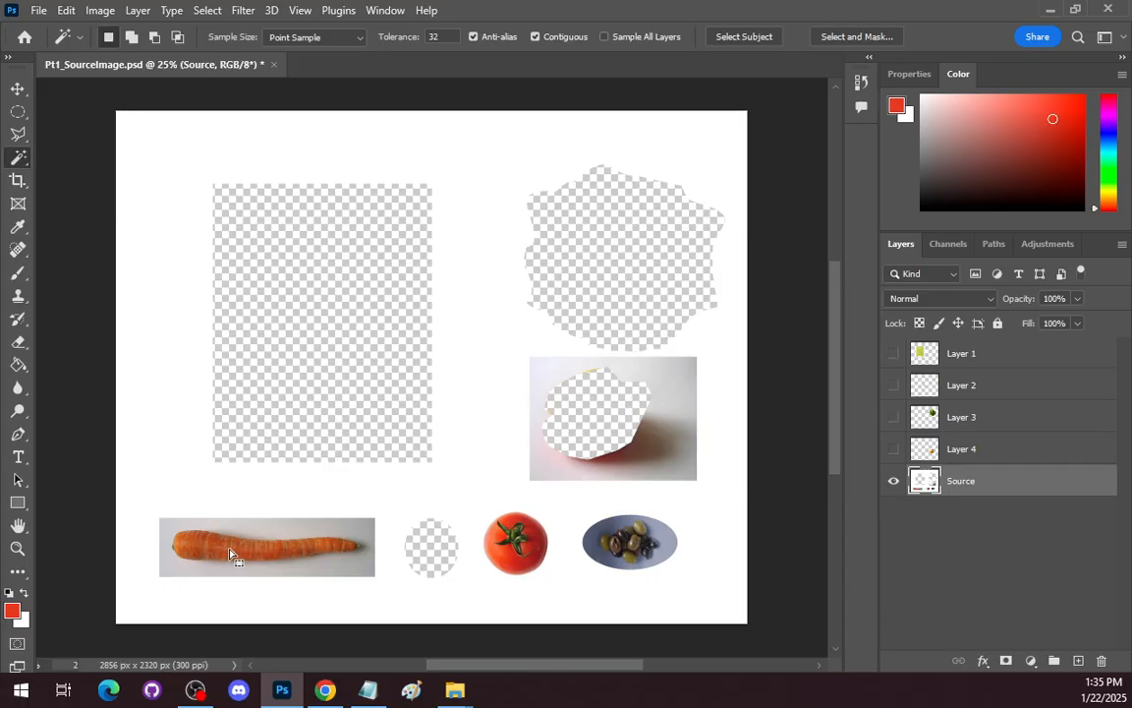
pyautogui.click(265, 555)
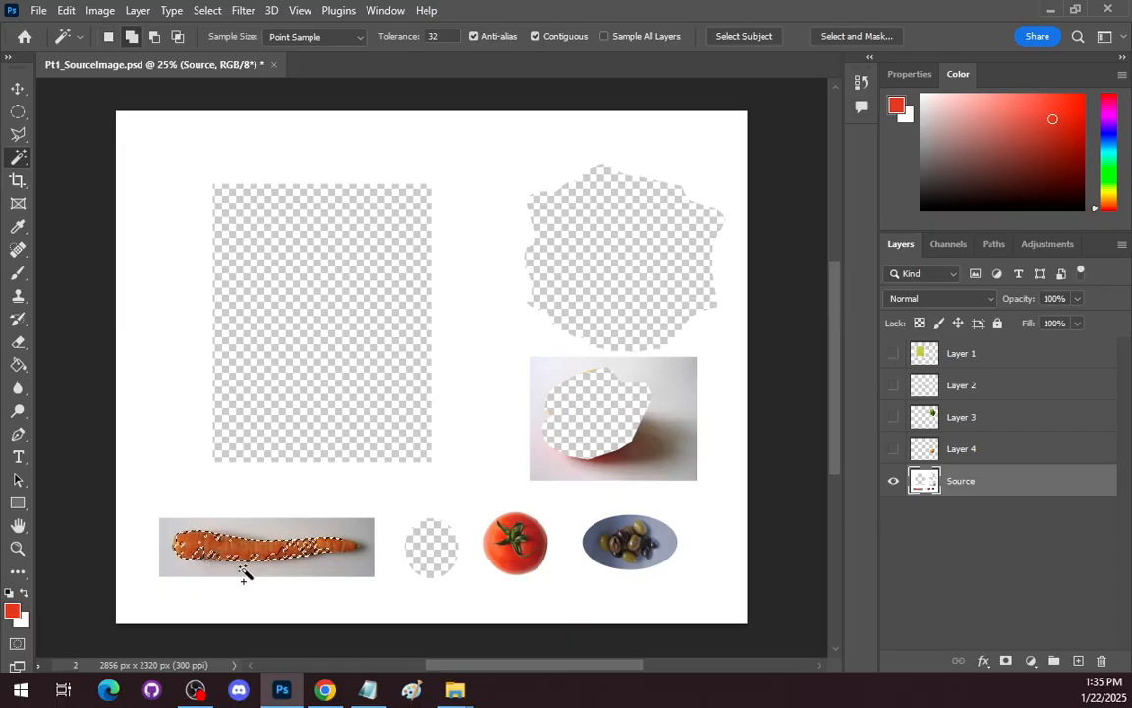
pyautogui.keyDown('shift'); pyautogui.click(331, 557); pyautogui.keyUp('shift')
pyautogui.keyDown('shift'); pyautogui.click(340, 548); pyautogui.keyUp('shift')
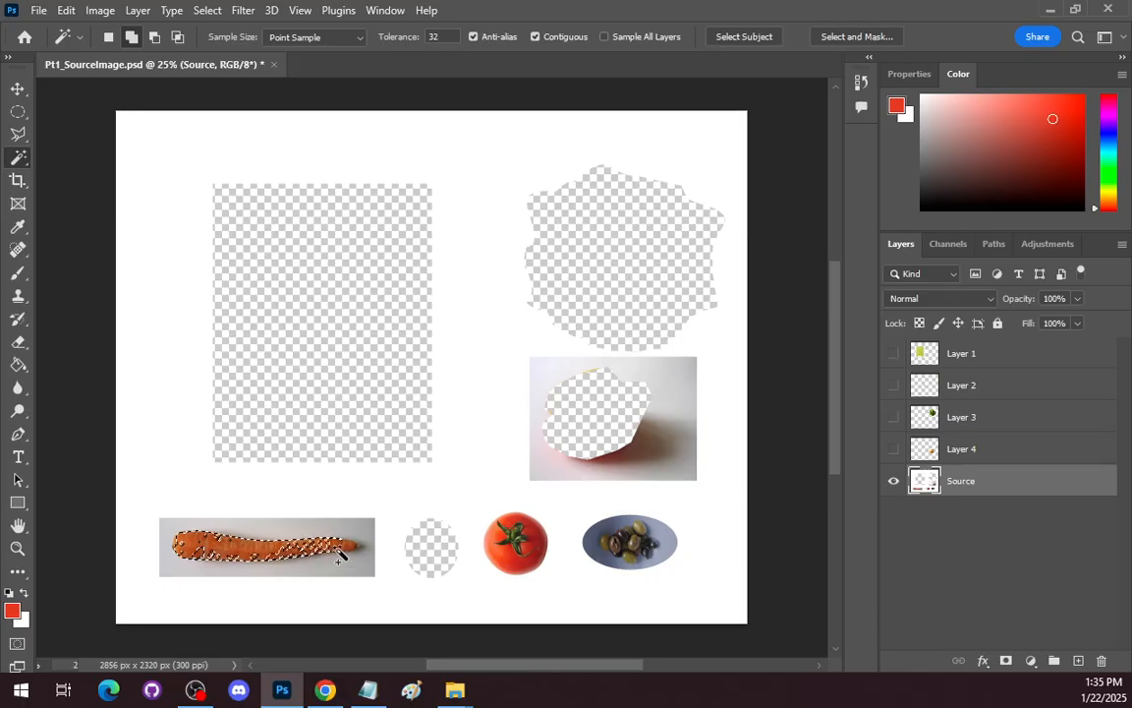
pyautogui.keyDown('shift'); pyautogui.click(322, 547); pyautogui.keyUp('shift')
pyautogui.keyDown('shift'); pyautogui.click(307, 554); pyautogui.keyUp('shift')
pyautogui.keyDown('shift'); pyautogui.click(325, 552); pyautogui.keyUp('shift')
pyautogui.keyDown('shift'); pyautogui.click(323, 544); pyautogui.keyUp('shift')
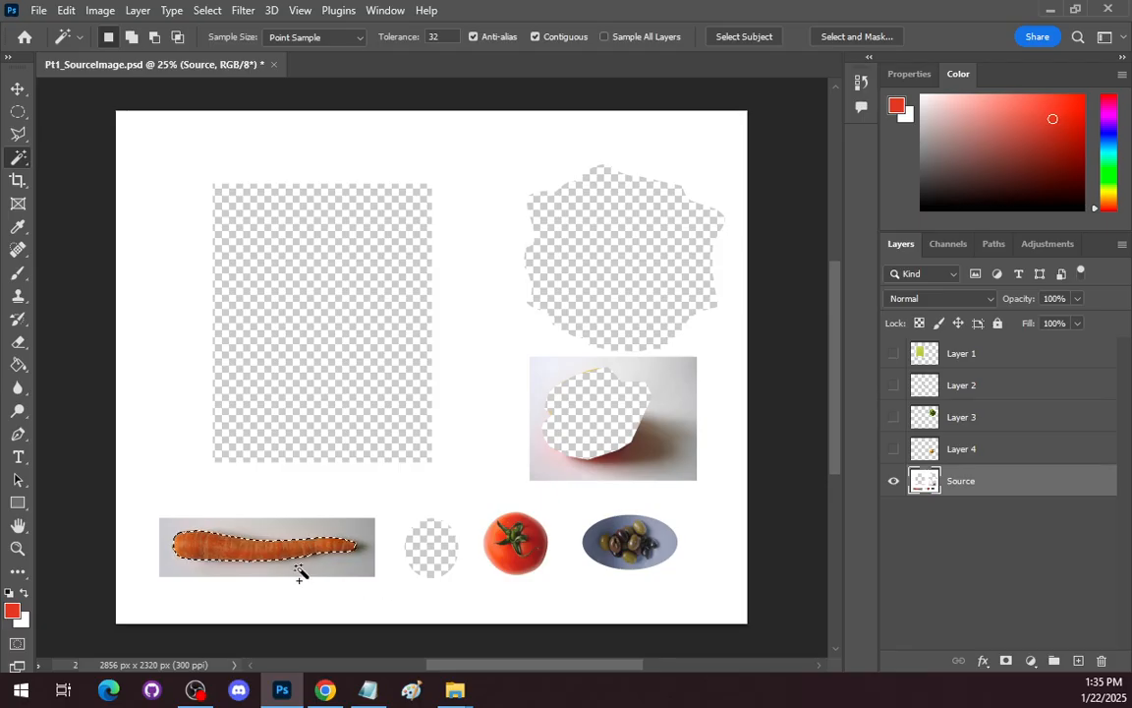
pyautogui.press('shift')
# Move the selected carrot from the Source layer to a new layer with Layer Via Cut and hide that layer.
pyautogui.rightClick(308, 560)
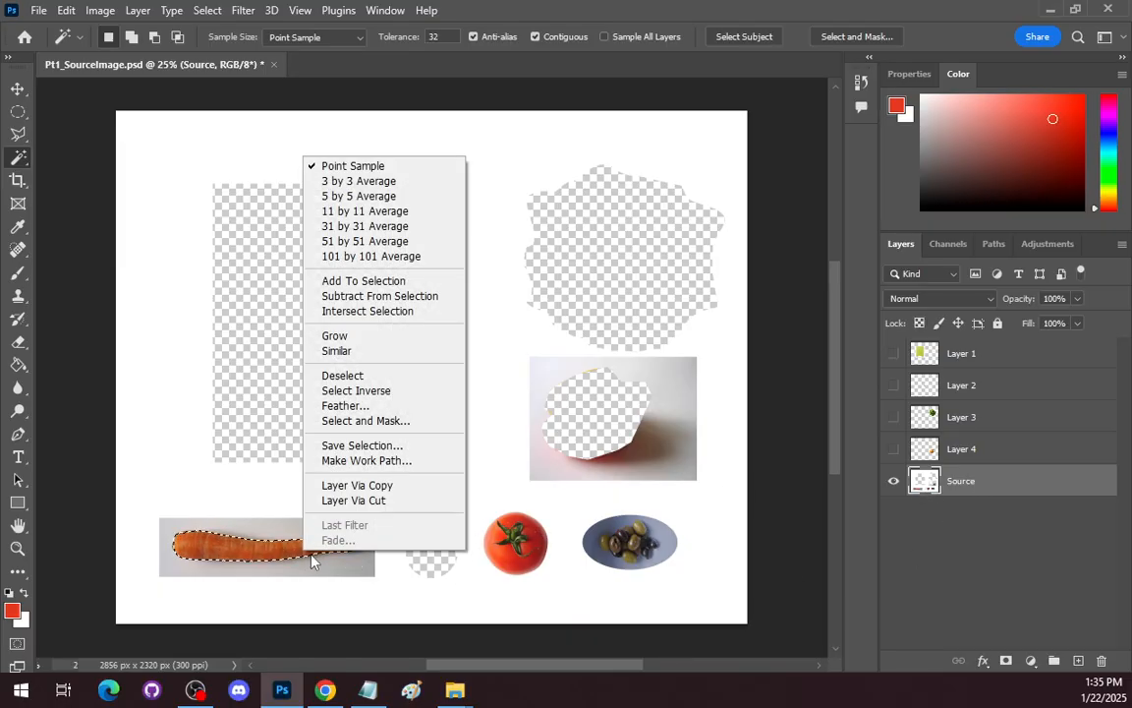
pyautogui.click(349, 500)
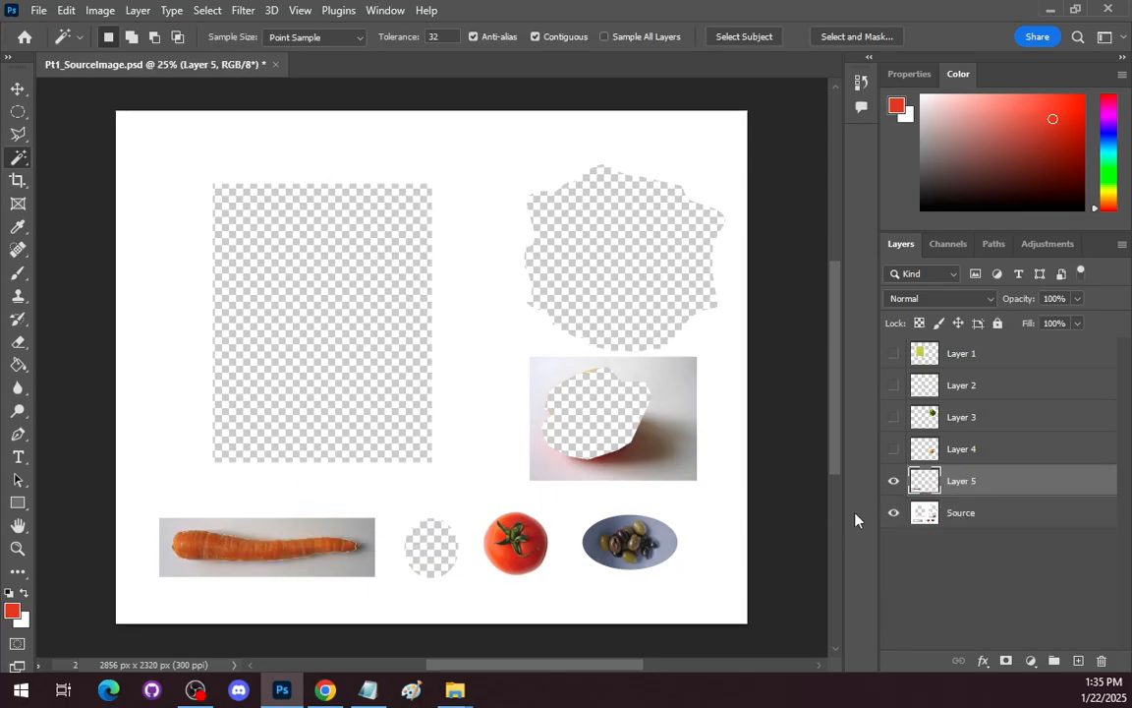
pyautogui.click(894, 481)
pyautogui.click(894, 482)
pyautogui.click(1002, 515)
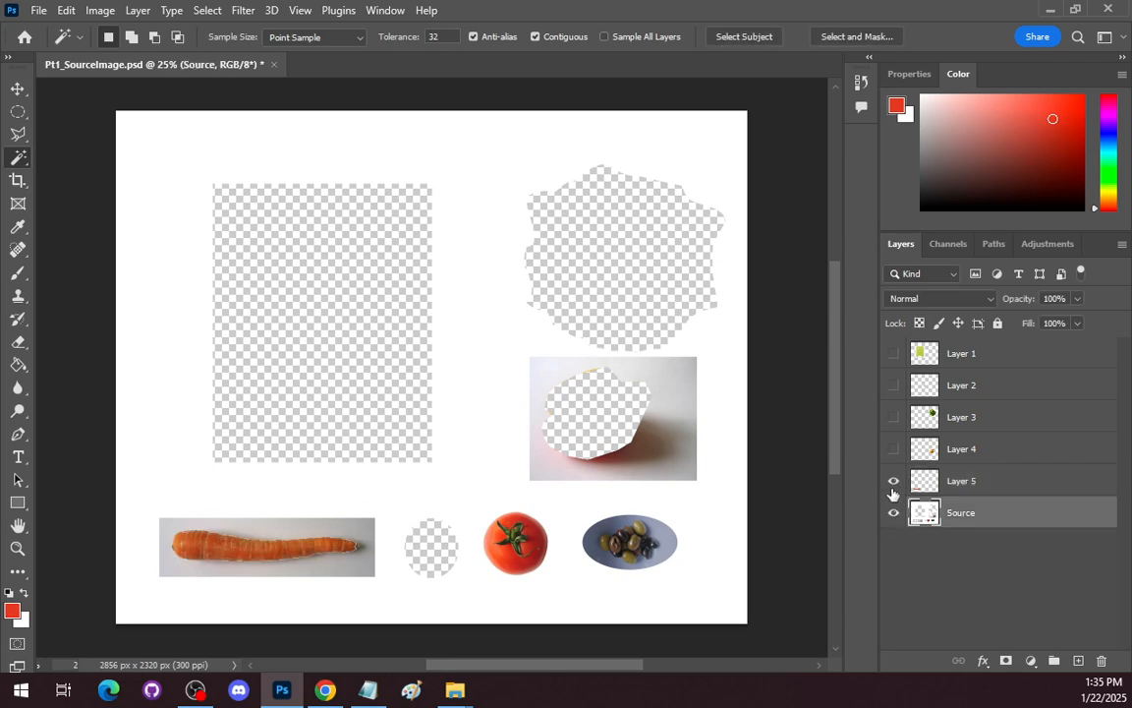
pyautogui.click(893, 481)
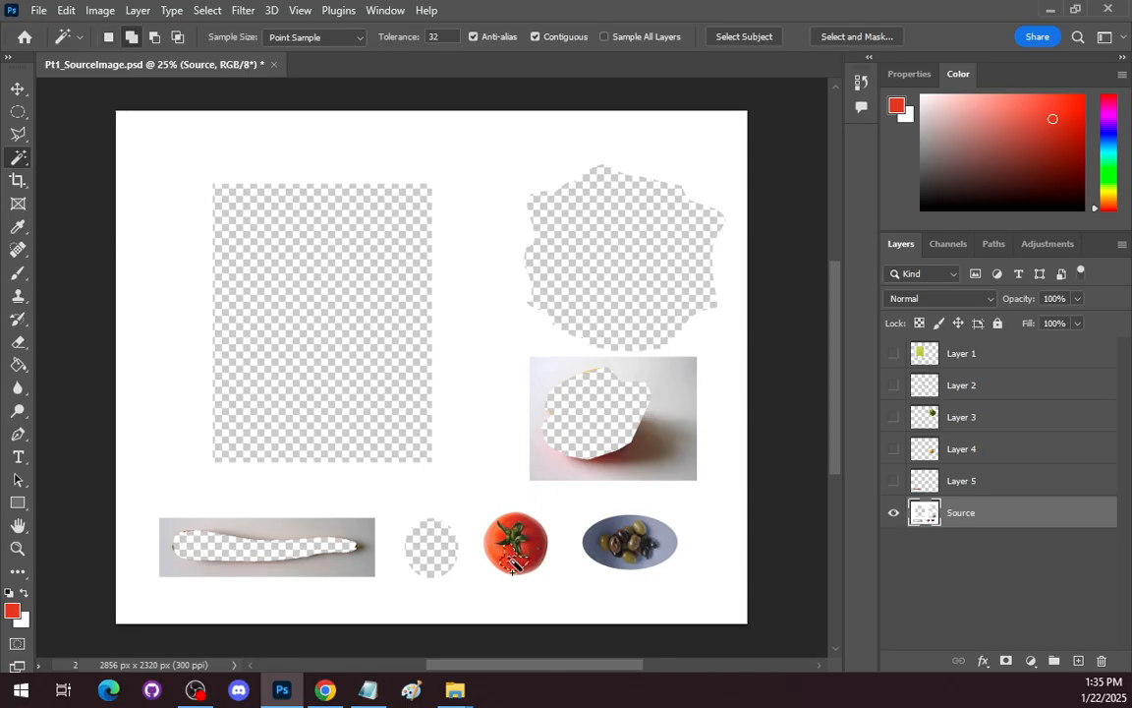
# Add more of the tomato to the Magic Wand selection and complete its outline with the Quick Selection tool.
pyautogui.keyDown('shift'); pyautogui.click(533, 543); pyautogui.keyUp('shift')
pyautogui.keyDown('shift'); pyautogui.click(513, 541); pyautogui.keyUp('shift')
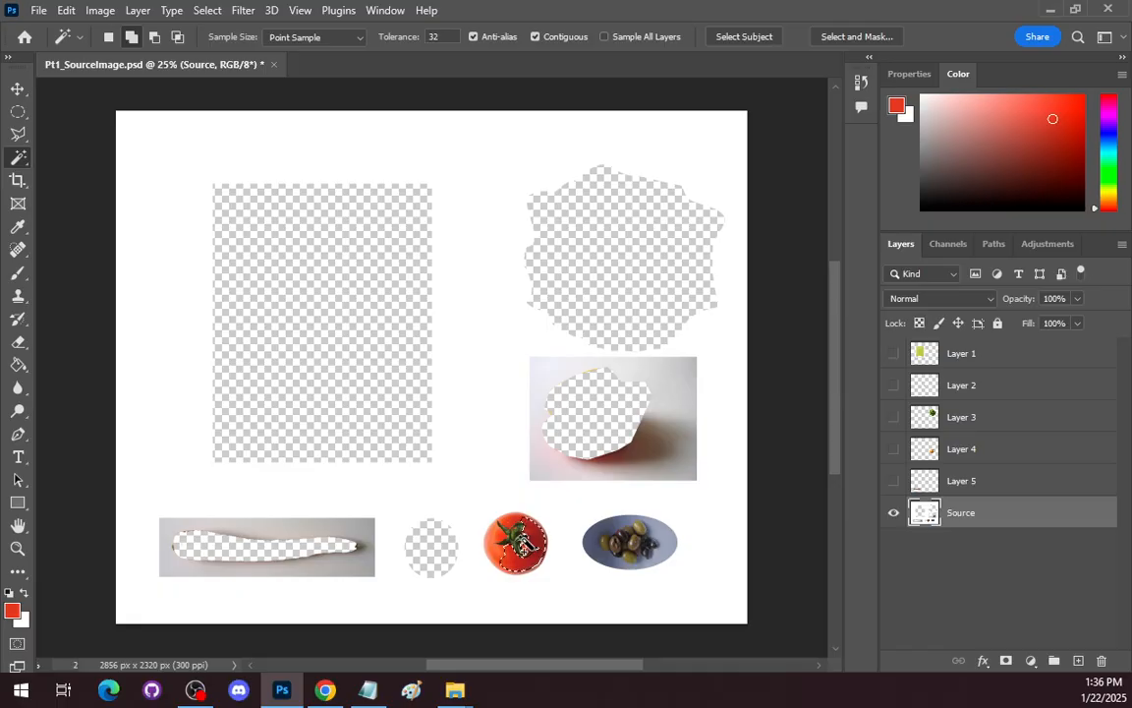
pyautogui.rightClick(18, 157)
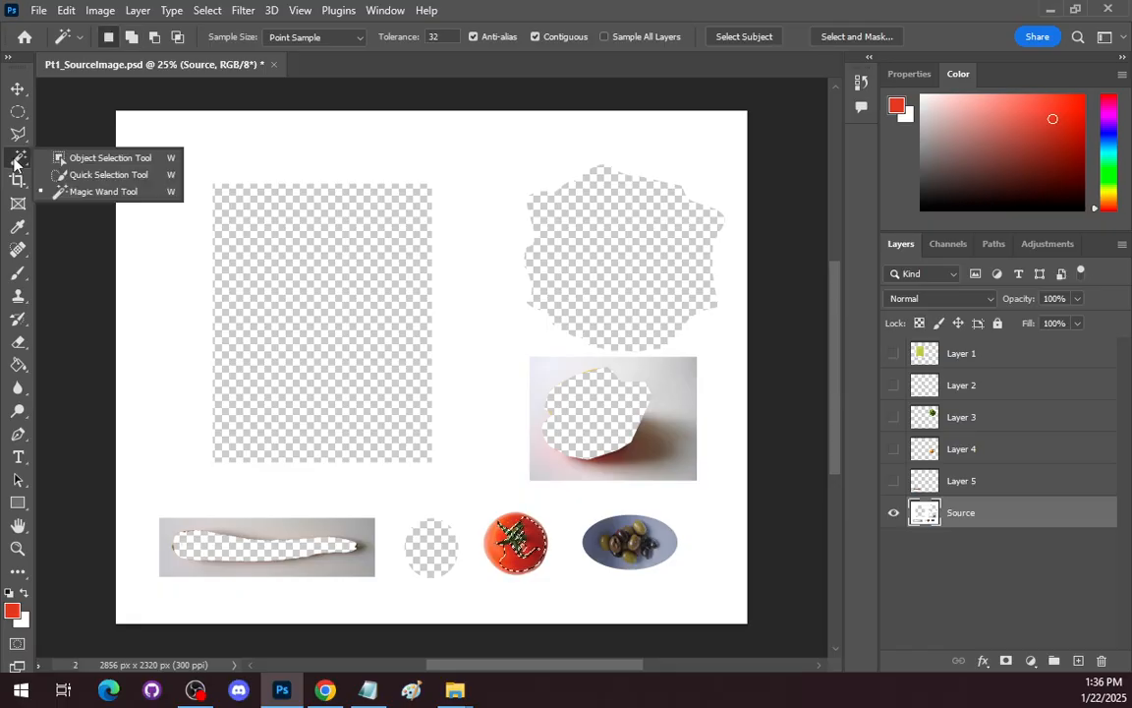
pyautogui.click(114, 177)
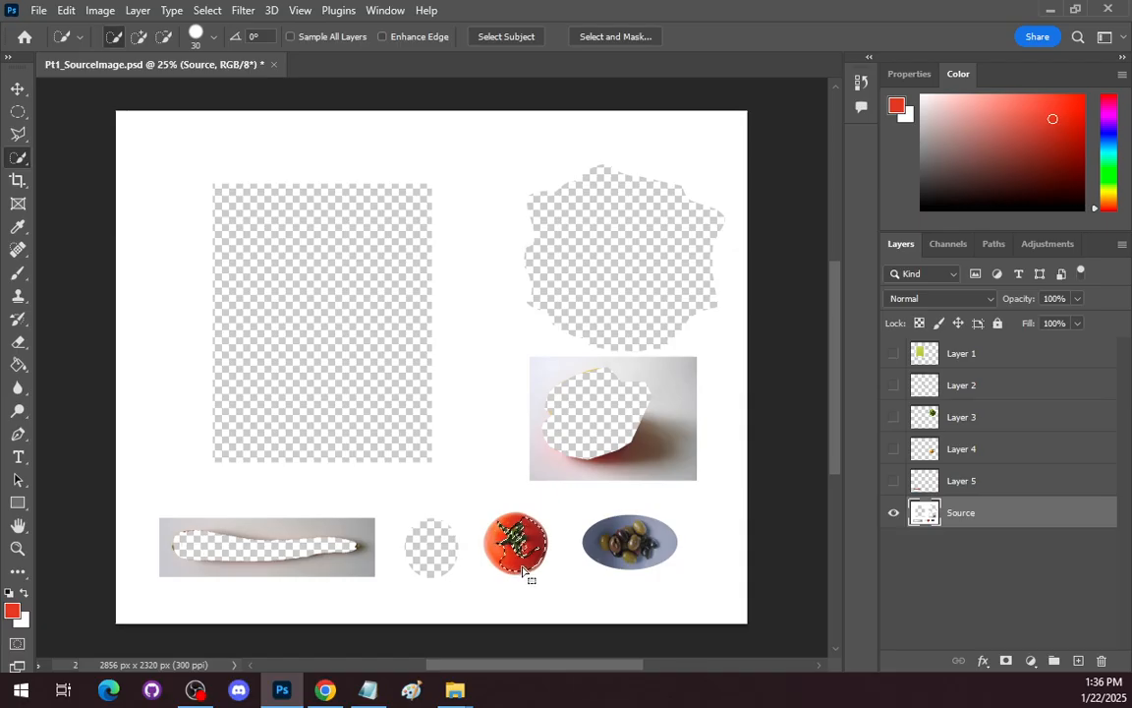
pyautogui.moveTo(522, 572)
pyautogui.mouseDown()
pyautogui.moveTo(494, 541)
pyautogui.moveTo(524, 541)
pyautogui.mouseUp()
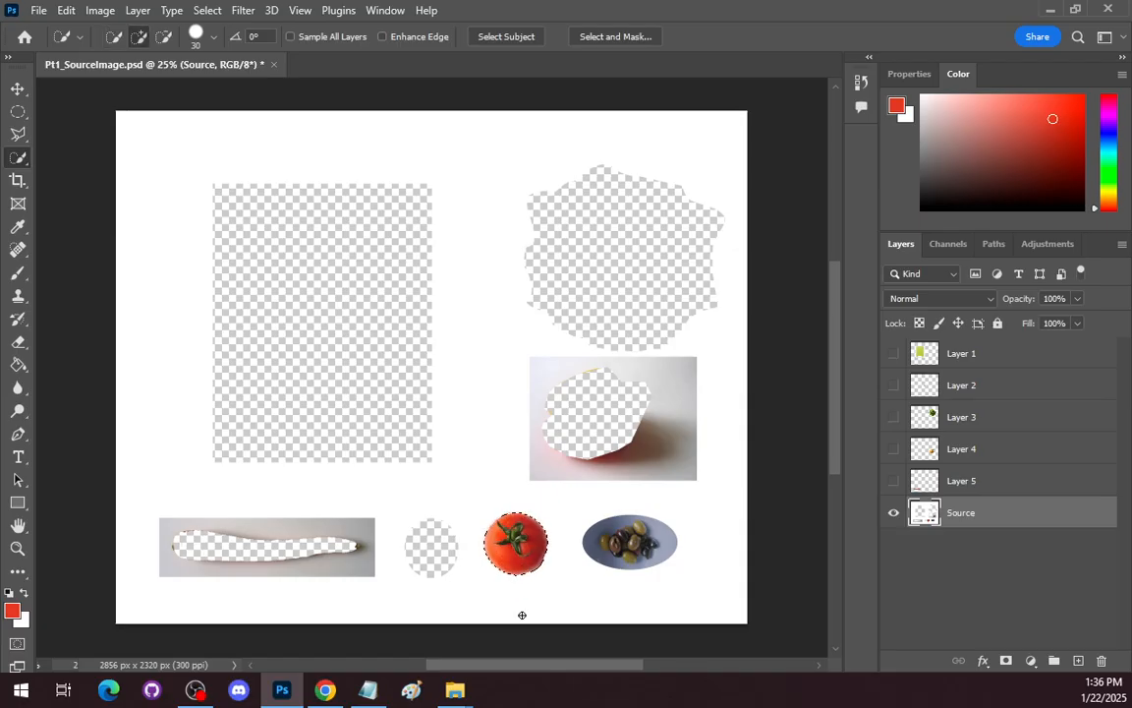
# Move the selected tomato from the Source layer to a new layer with Layer Via Cut and hide that layer.
pyautogui.rightClick(511, 544)
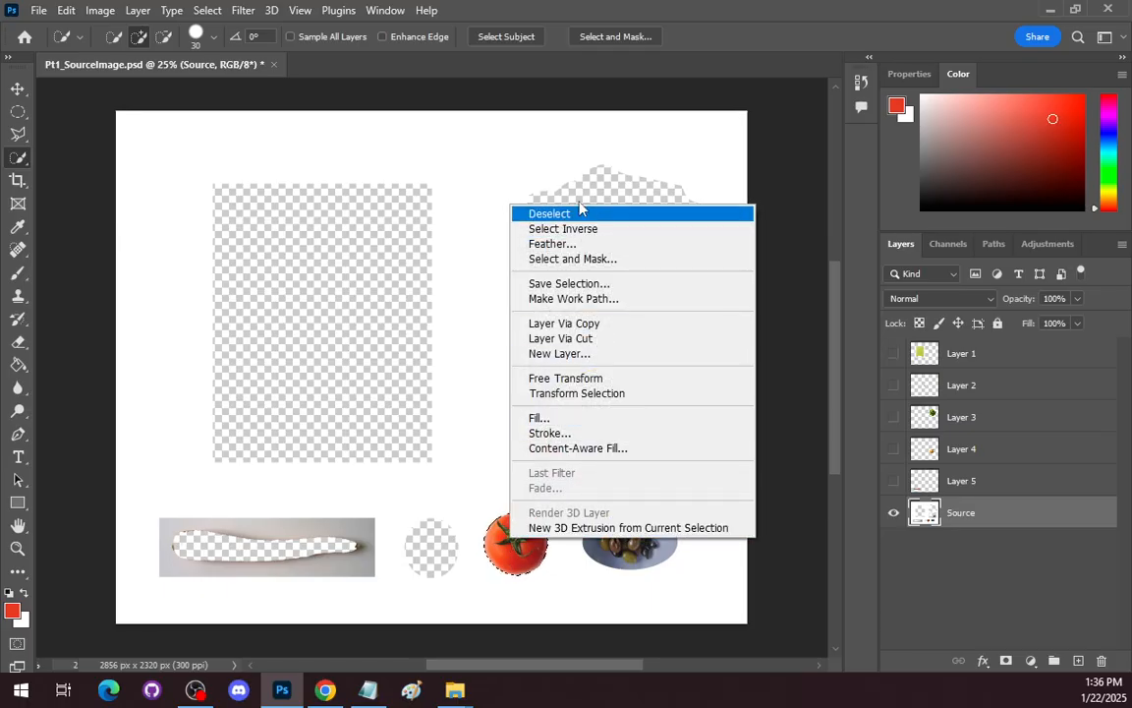
pyautogui.click(562, 339)
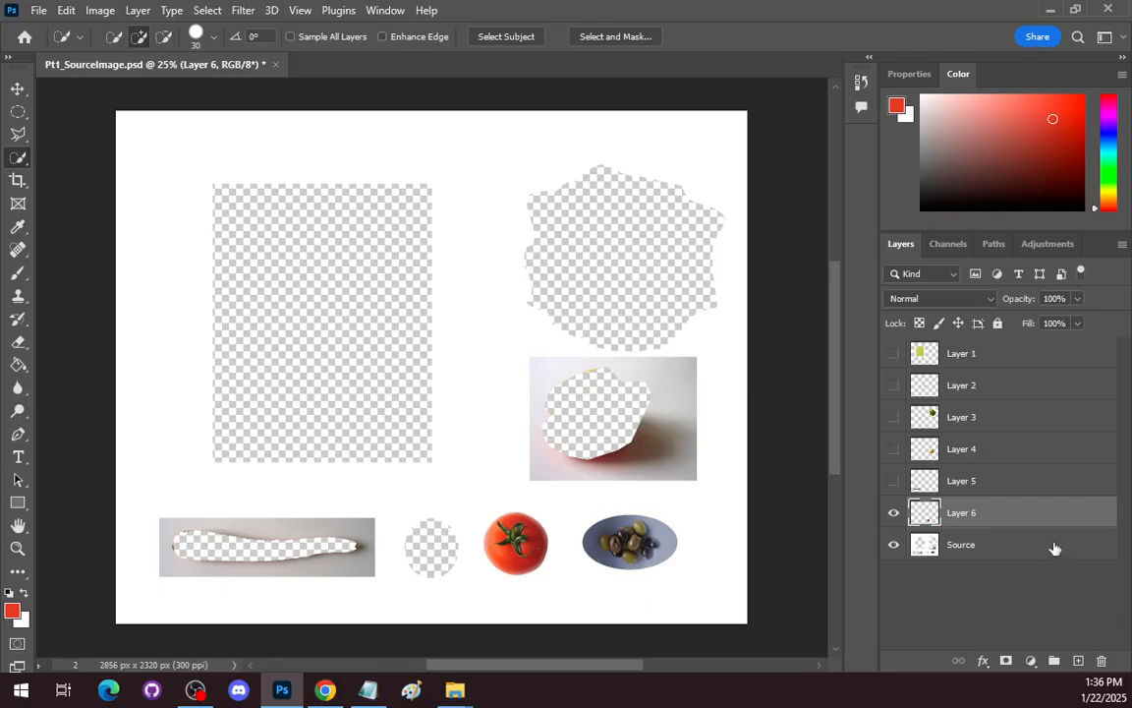
pyautogui.click(893, 512)
# Select the oval bowl of olives on the Source layer with the Quick Selection tool.
pyautogui.click(978, 546)
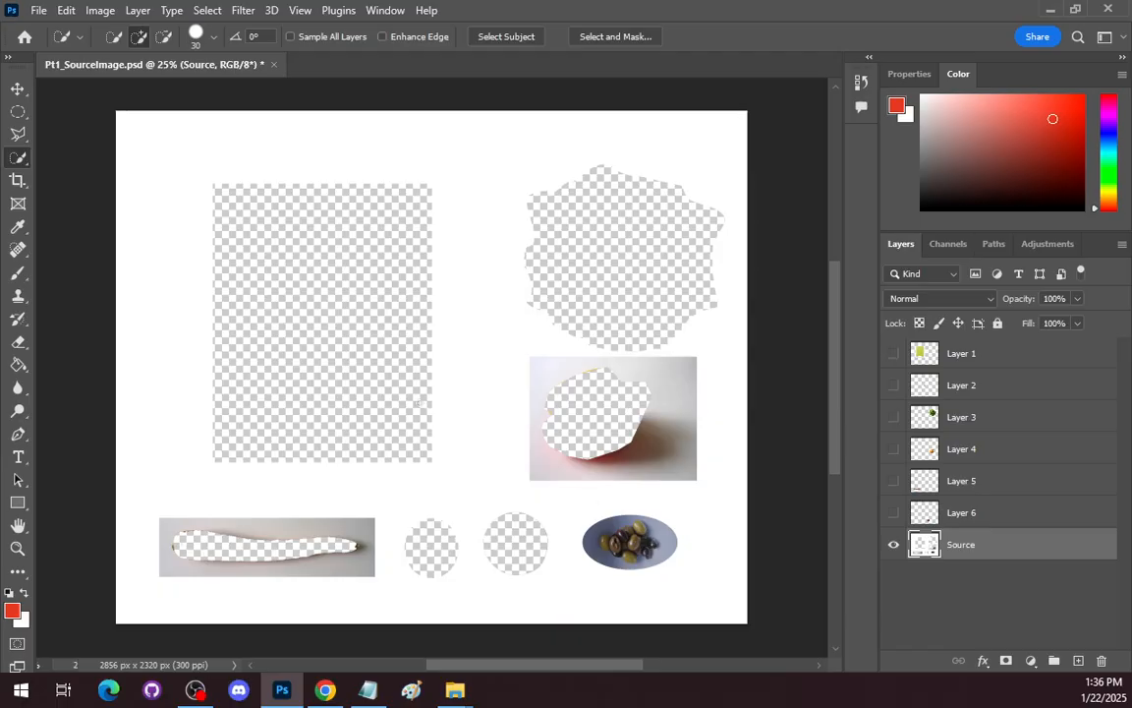
pyautogui.rightClick(19, 158)
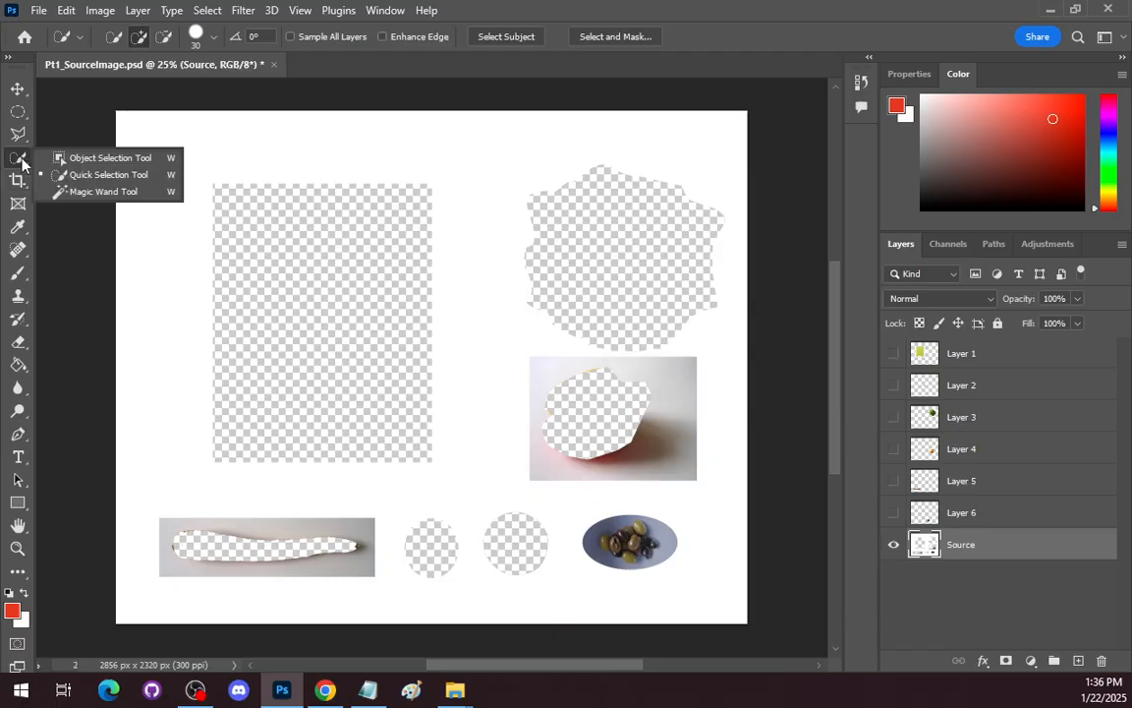
pyautogui.click(90, 174)
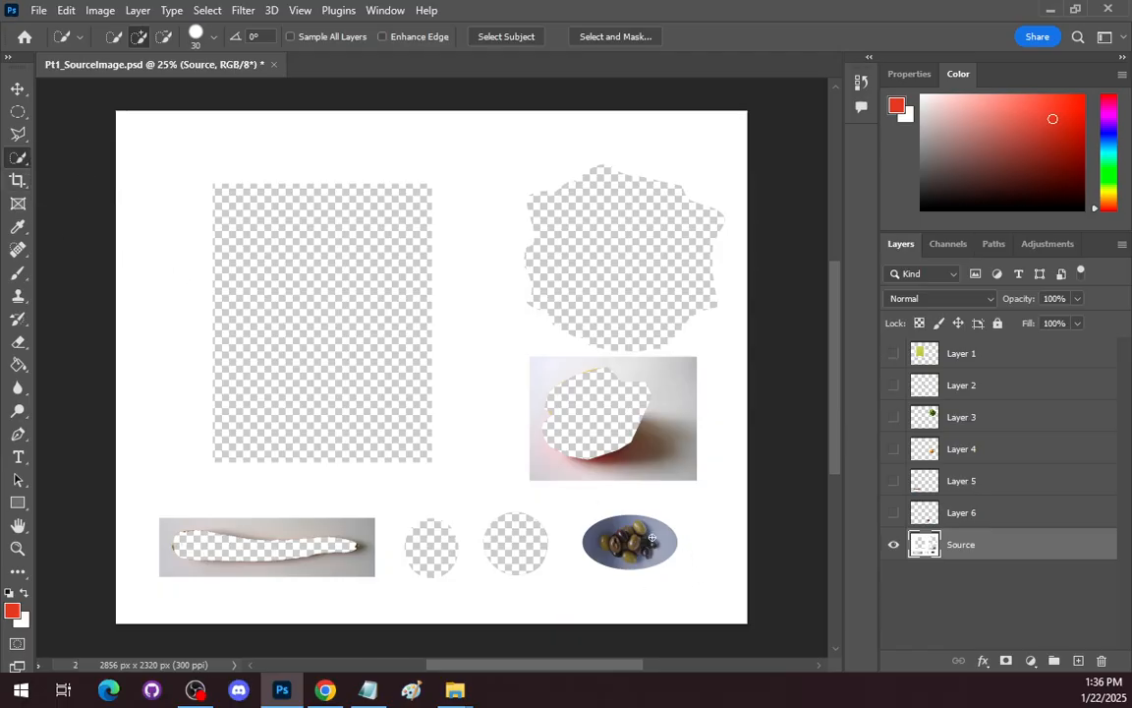
pyautogui.moveTo(652, 538); pyautogui.dragTo(605, 546)
# Add a new layer and paint the olive bowl selection red on it with a 1000 px brush.
pyautogui.click(1077, 660)
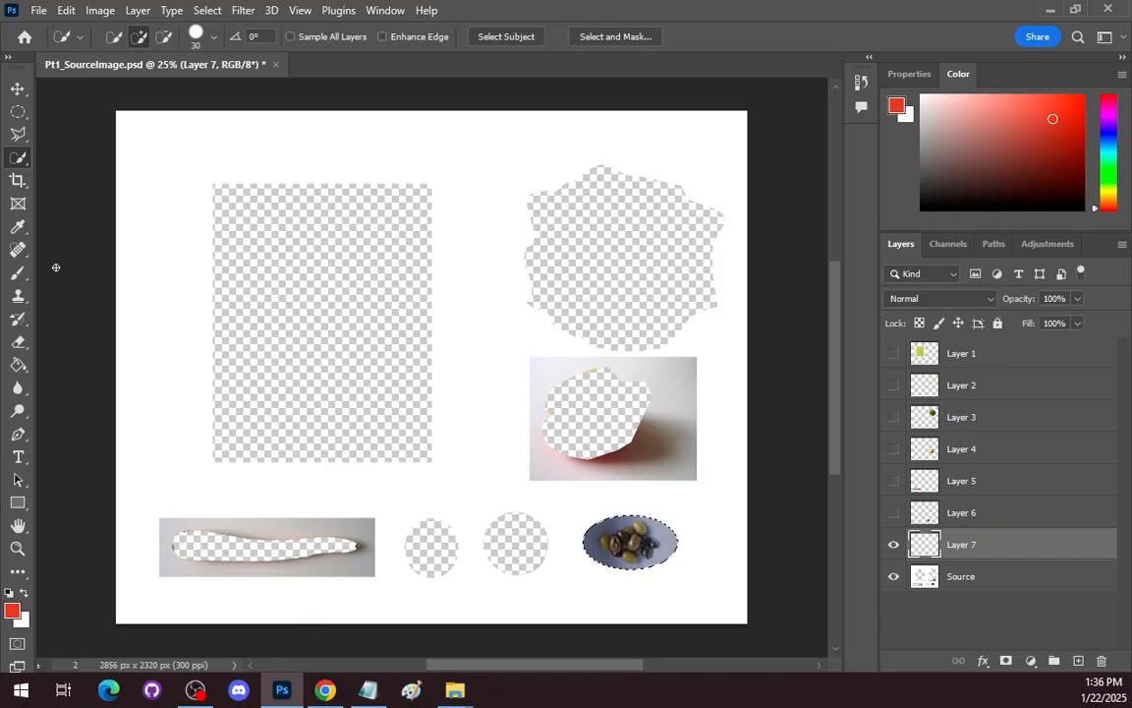
pyautogui.press('b')
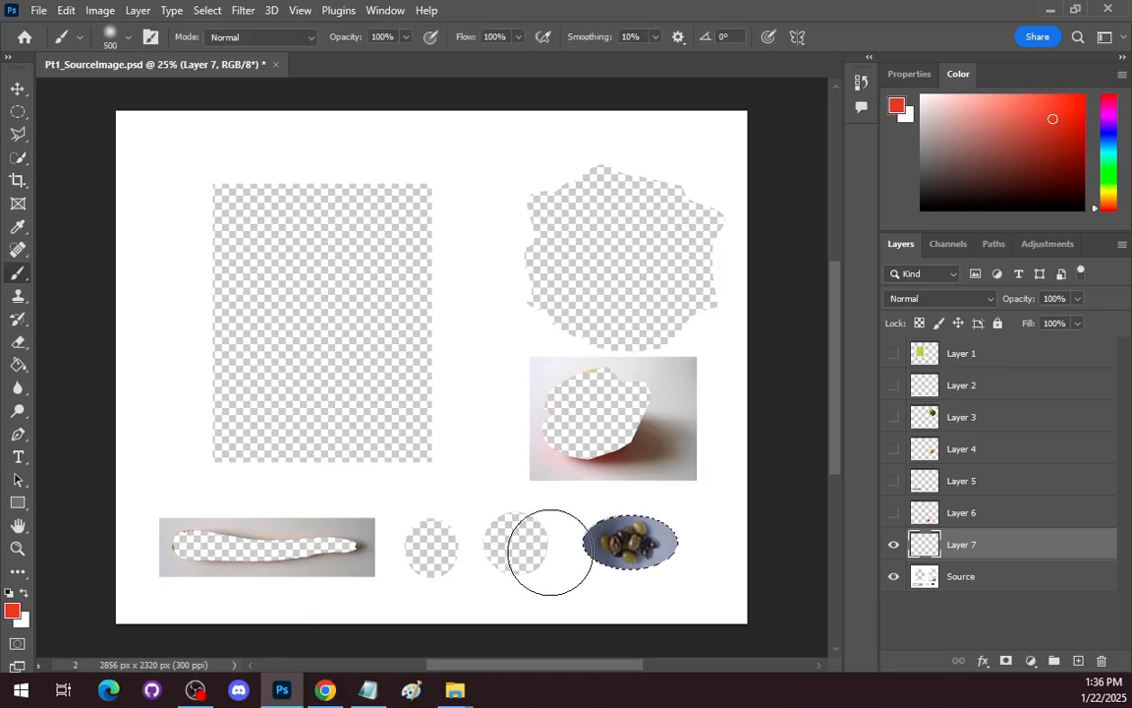
pyautogui.press(']')
pyautogui.press(']')
pyautogui.moveTo(632, 551)
pyautogui.mouseDown()
pyautogui.moveTo(589, 497)
pyautogui.moveTo(612, 511)
pyautogui.moveTo(580, 556)
pyautogui.mouseUp()
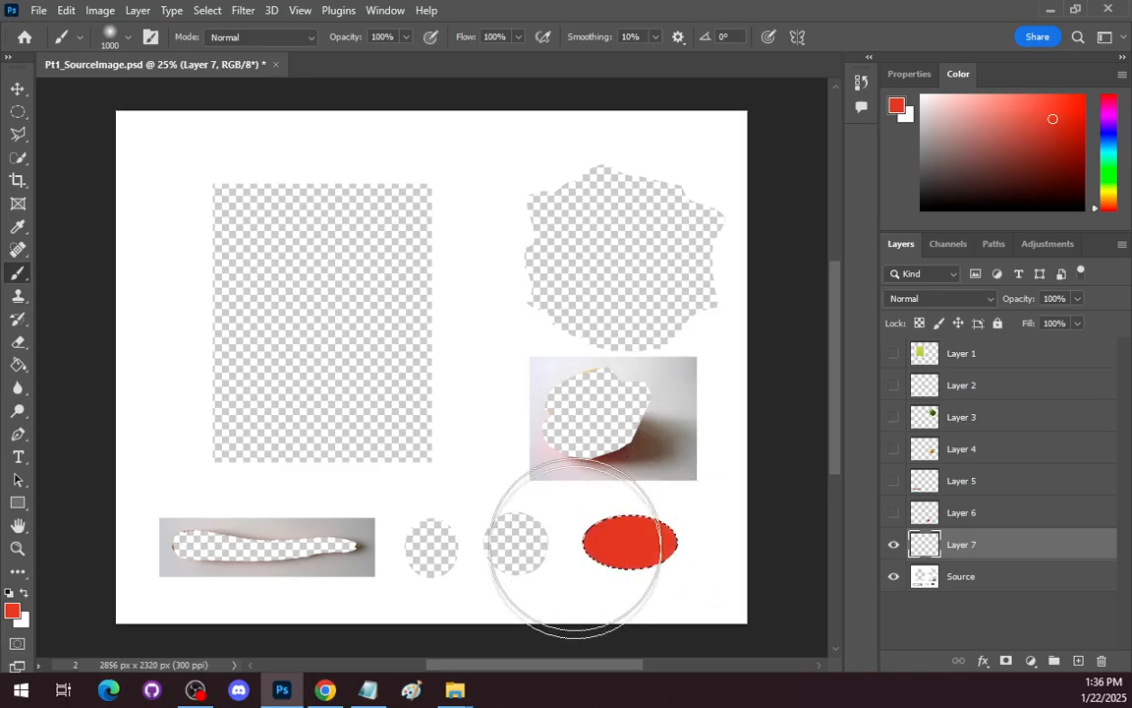
# Deselect the oval and toggle the visibility of Layer 7 to compare the red paint with the olives beneath.
pyautogui.moveTo(369, 690)
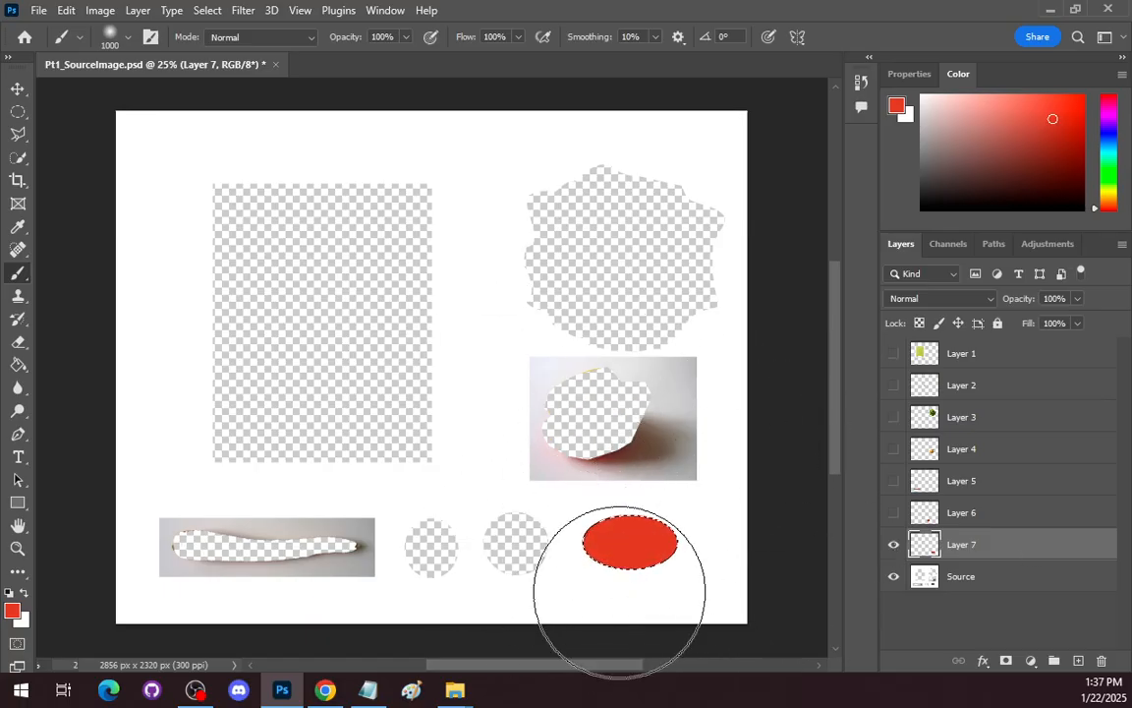
pyautogui.hotkey('ctrl', 'd')
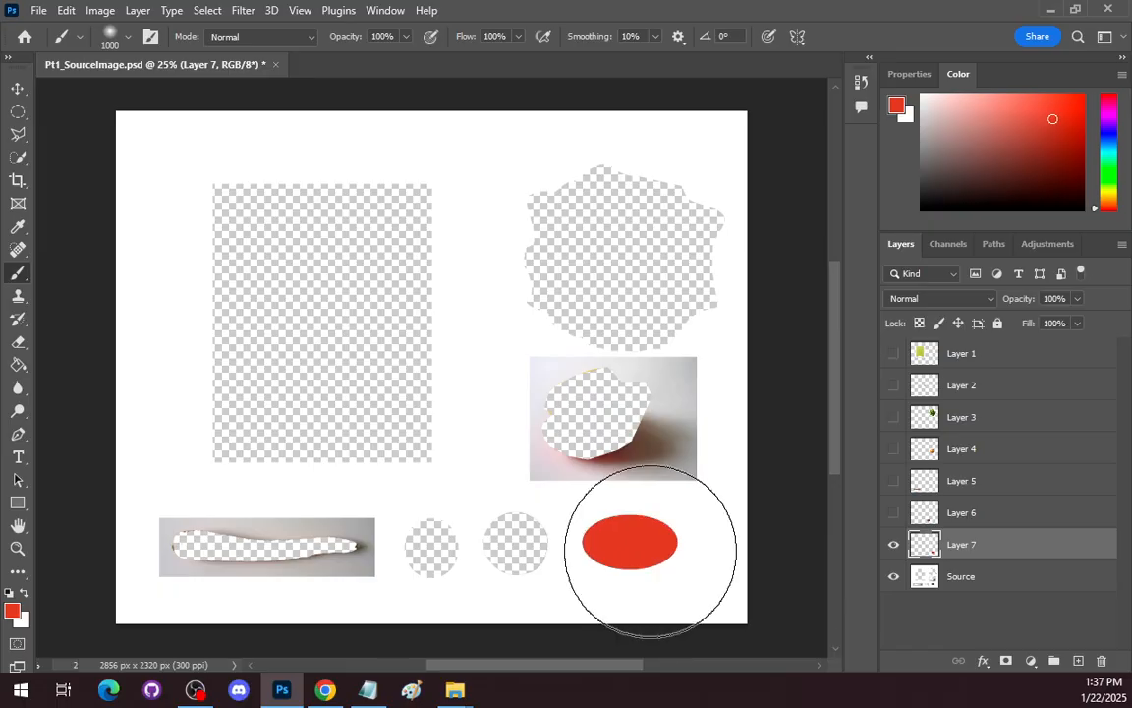
pyautogui.click(895, 547)
pyautogui.click(895, 547)
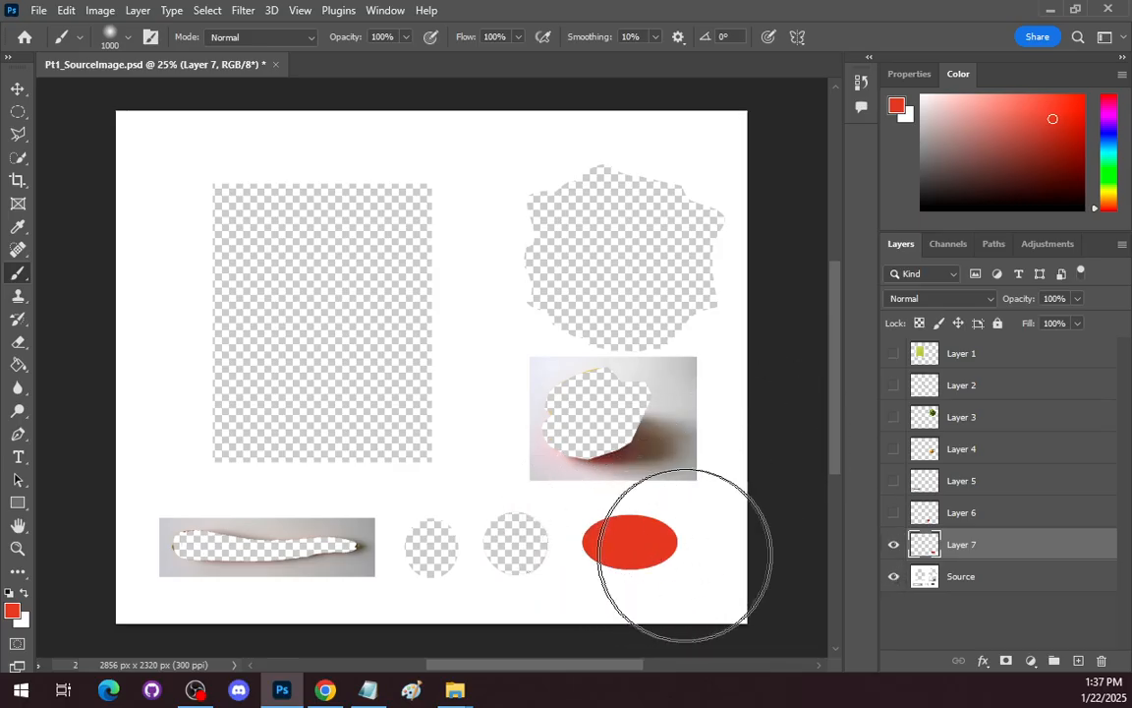
# Make the Source layer active, switch to the Notepad shortcut notes and move their window off the canvas.
pyautogui.click(932, 582)
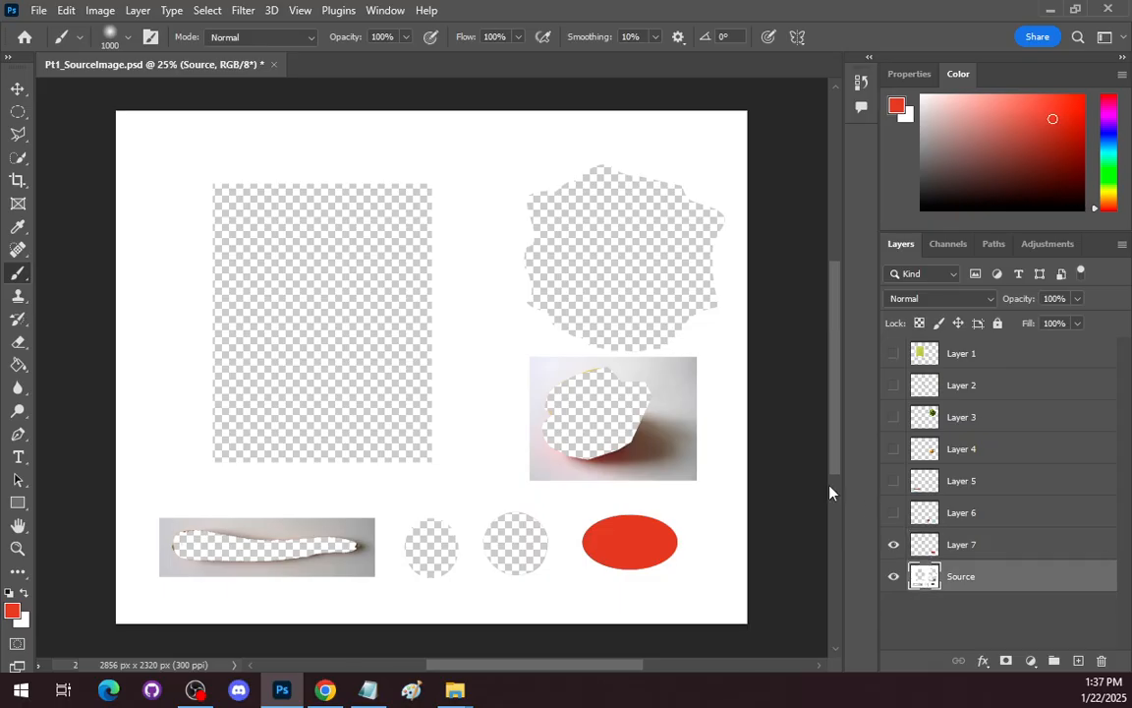
pyautogui.click(374, 695)
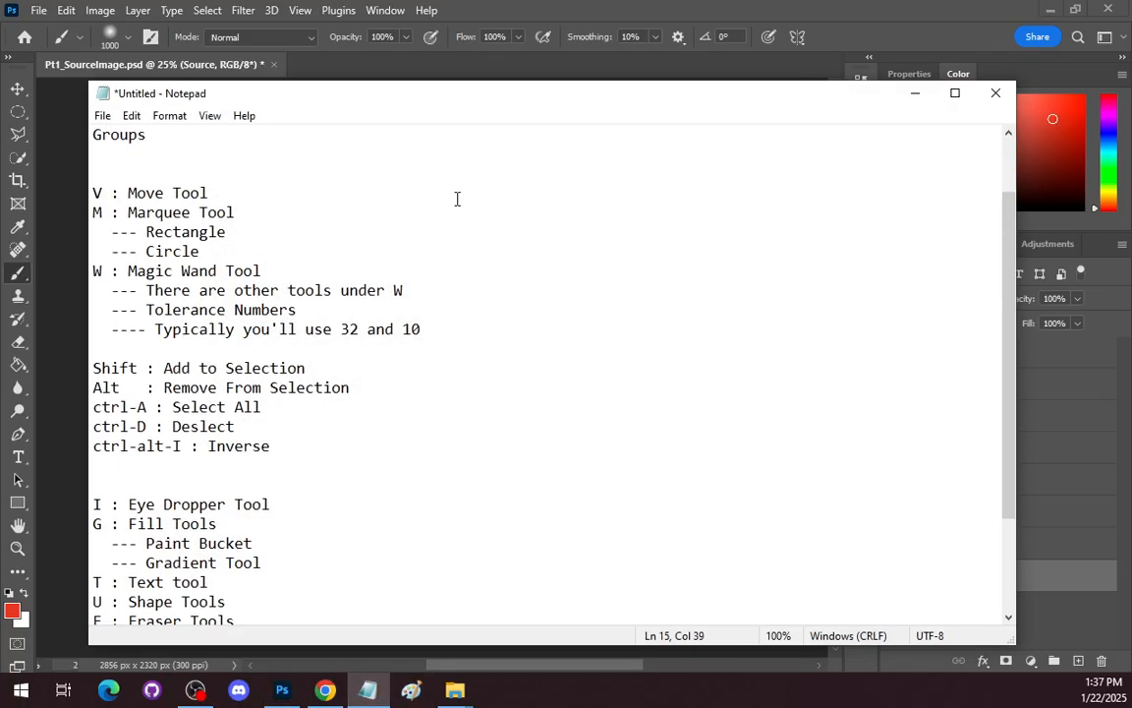
pyautogui.moveTo(400, 98); pyautogui.dragTo(1131, 177)
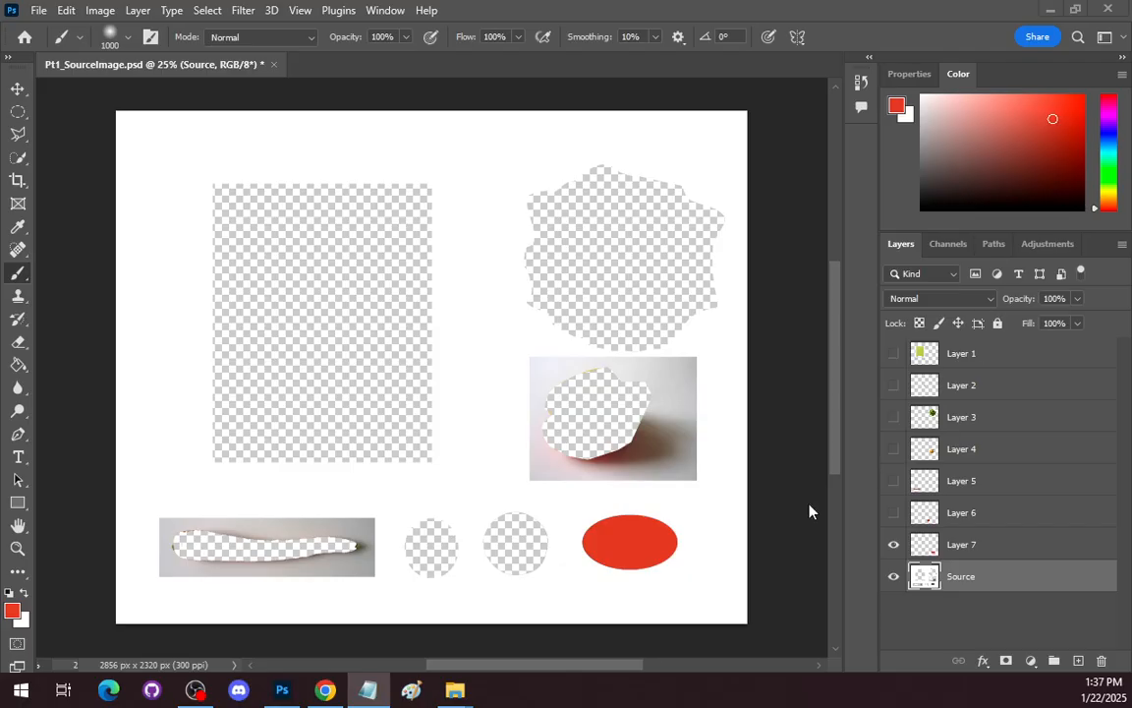
# Switch to the Gradient tool in the Paint Bucket tool group.
pyautogui.click(22, 368)
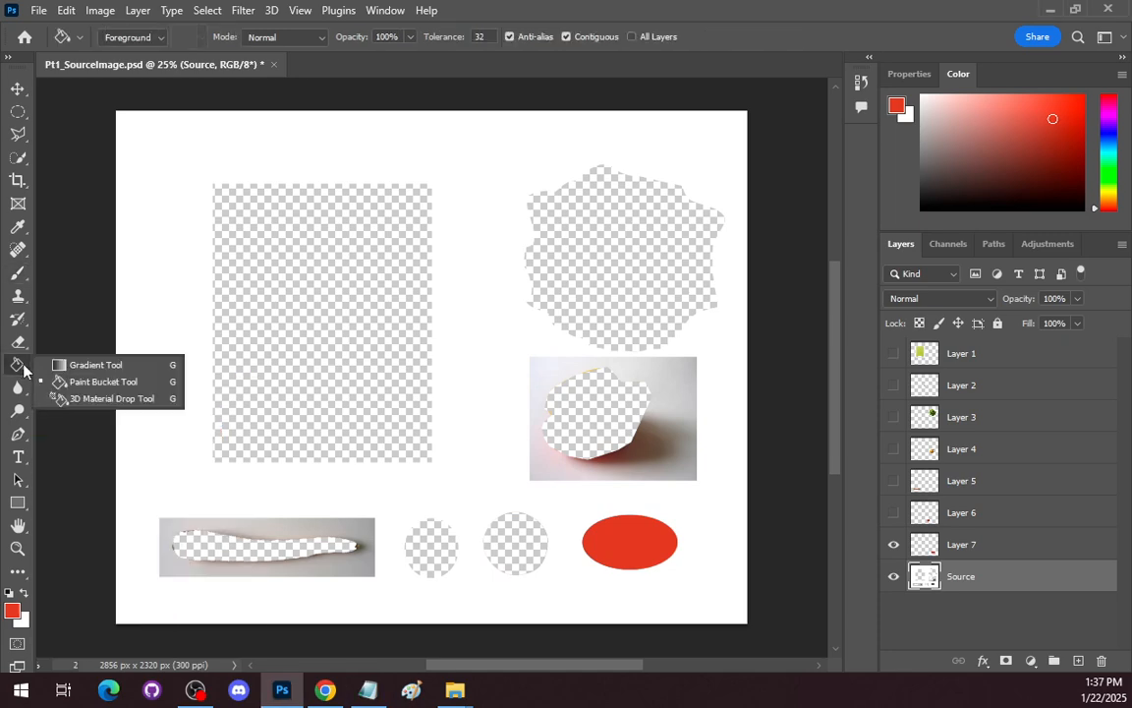
pyautogui.click(105, 366)
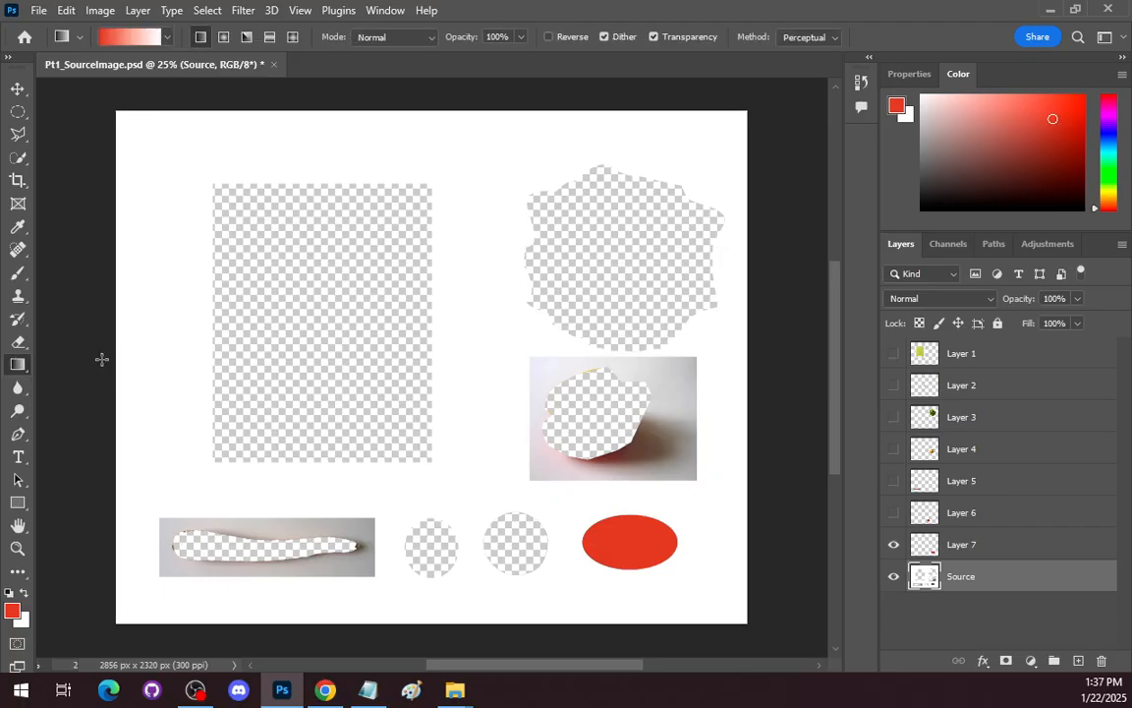
# Draw a wide paragraph text box across the middle of the canvas with the Type tool, keeping the placeholder text.
pyautogui.click(18, 458)
pyautogui.moveTo(179, 341); pyautogui.dragTo(655, 487)
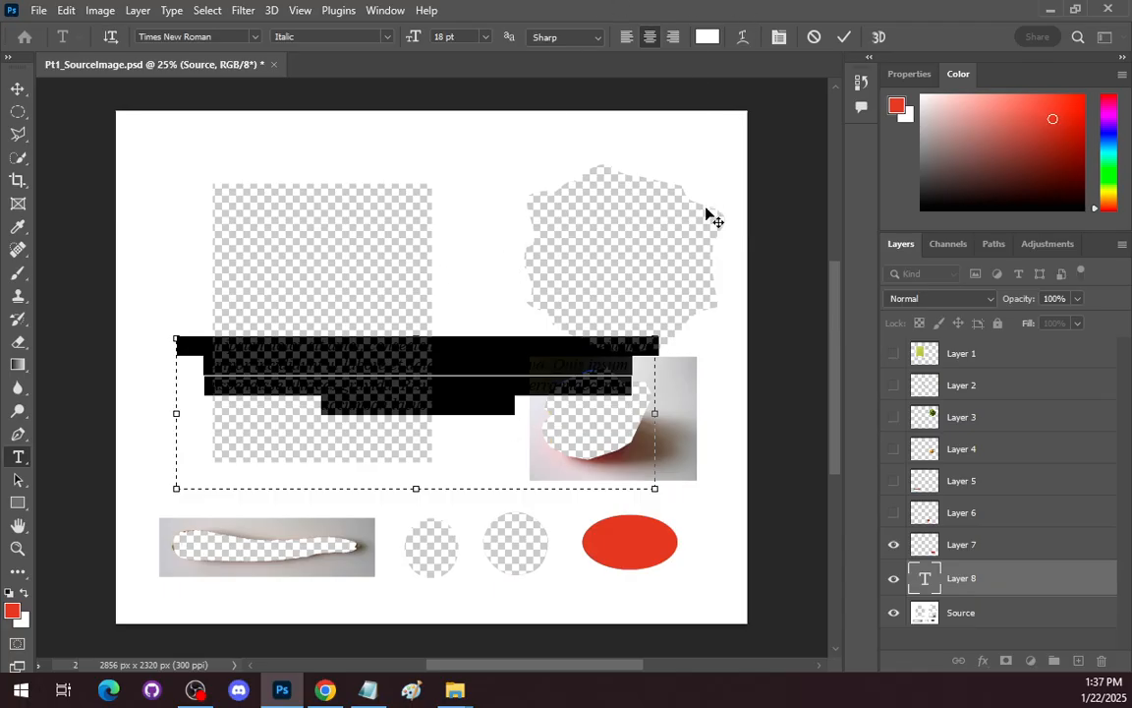
pyautogui.click(529, 434)
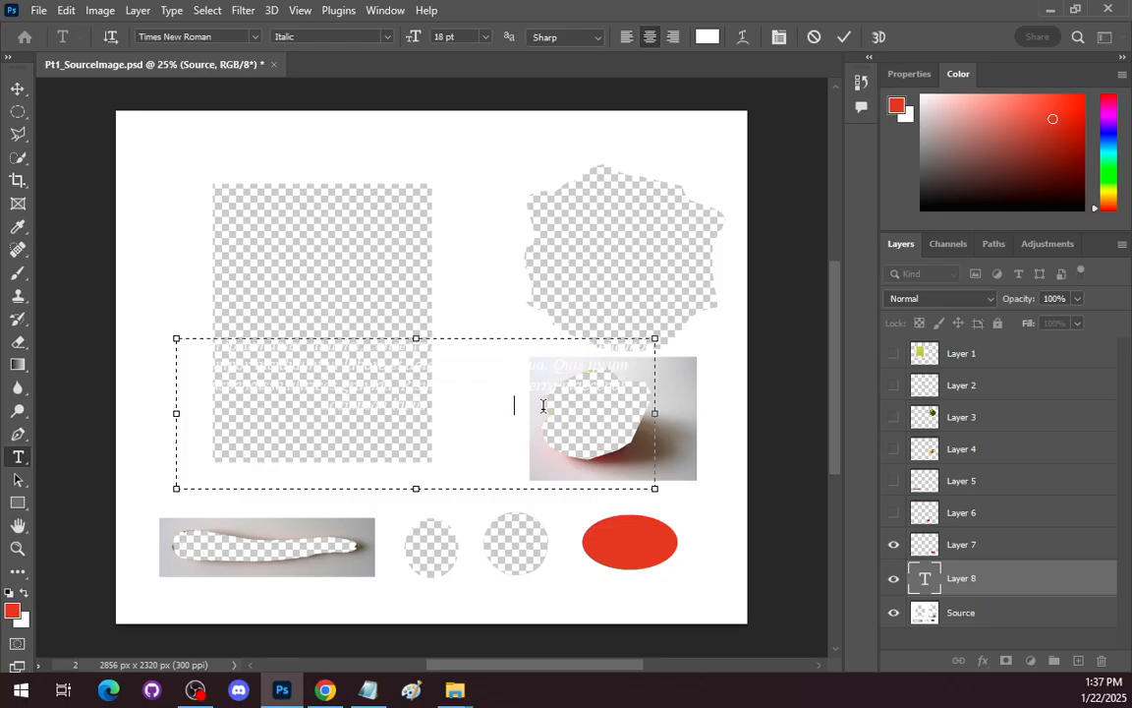
# Select all the Lorem ipsum placeholder text and change its colour to black.
pyautogui.moveTo(542, 406); pyautogui.dragTo(31, 310)
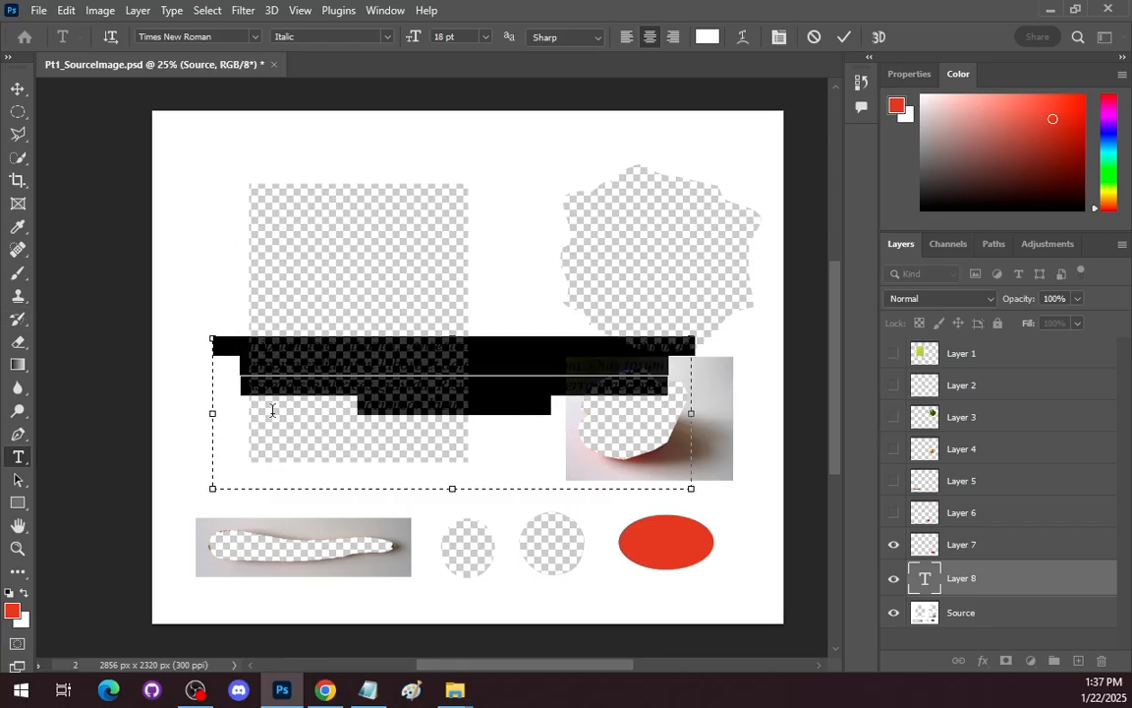
pyautogui.click(14, 614)
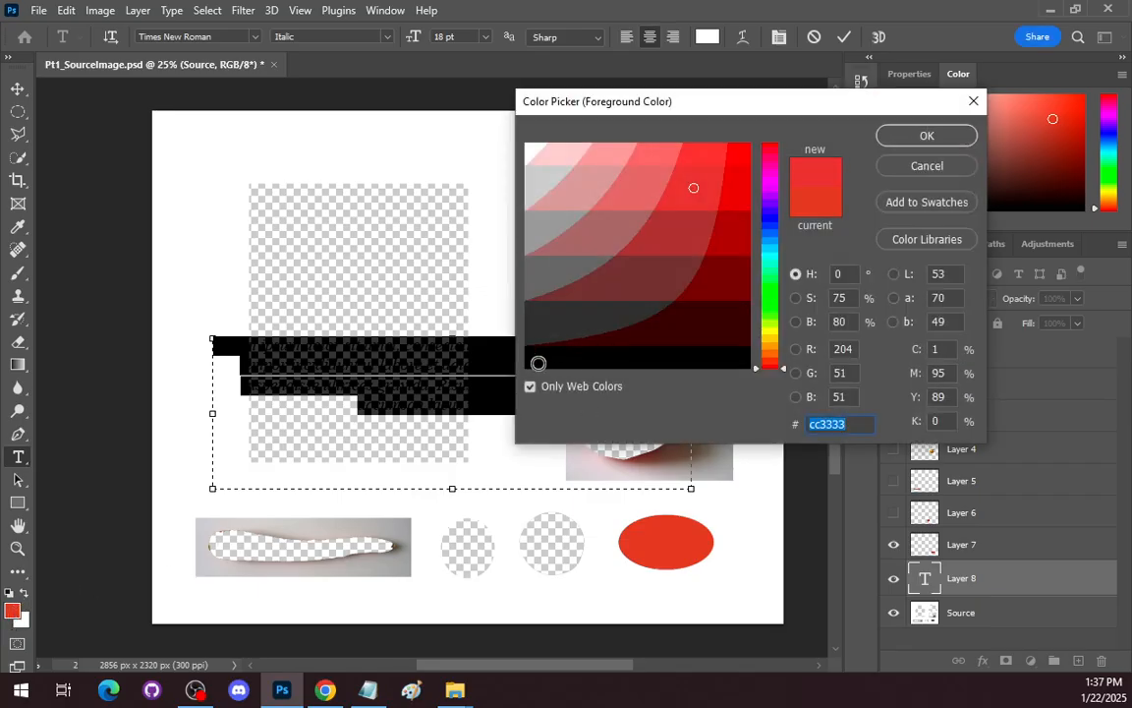
pyautogui.click(539, 358)
pyautogui.click(941, 137)
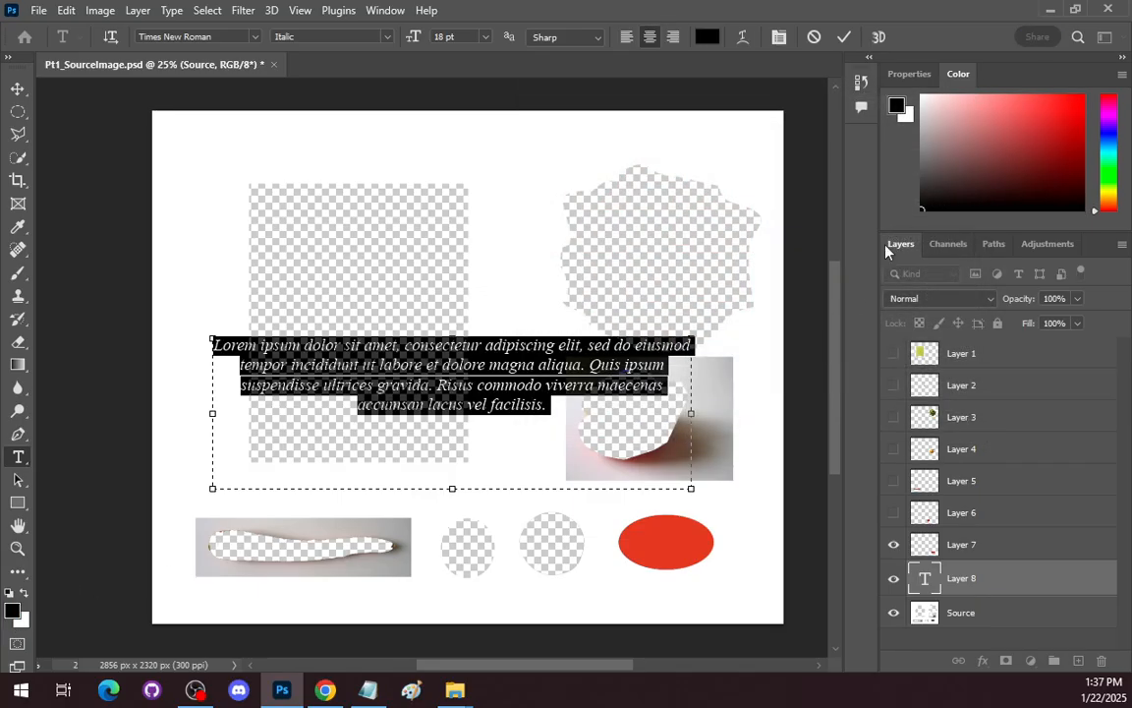
# Commit the black Lorem ipsum text and add a new empty layer above it.
pyautogui.click(691, 543)
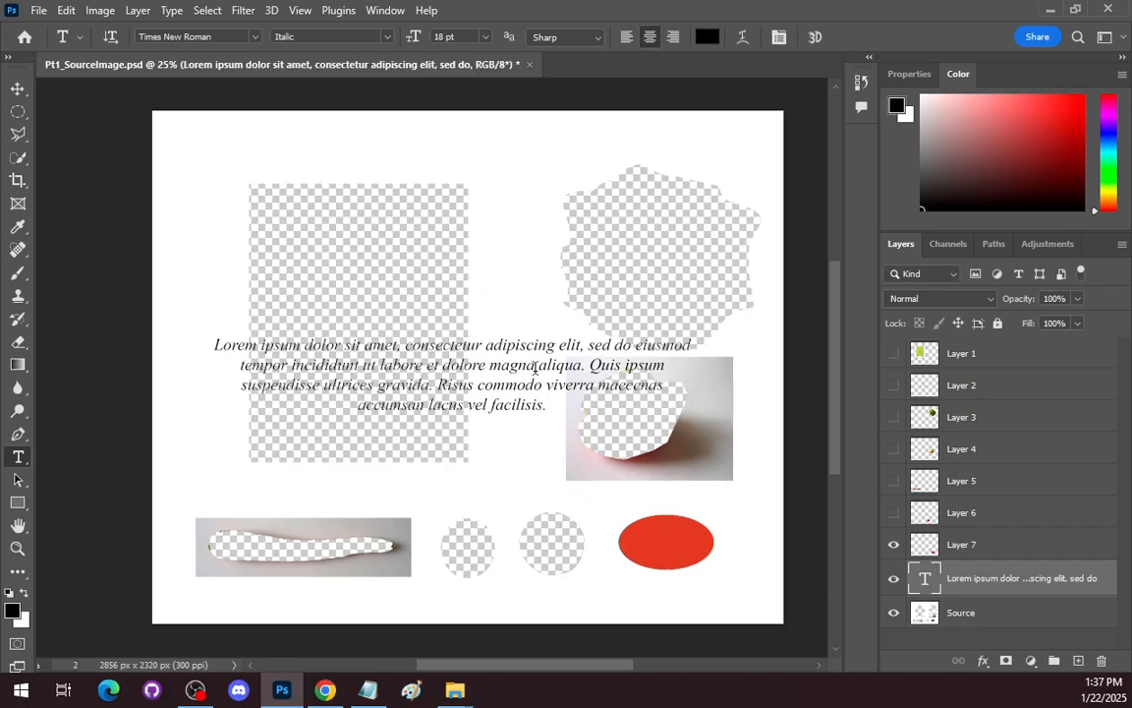
pyautogui.click(1078, 660)
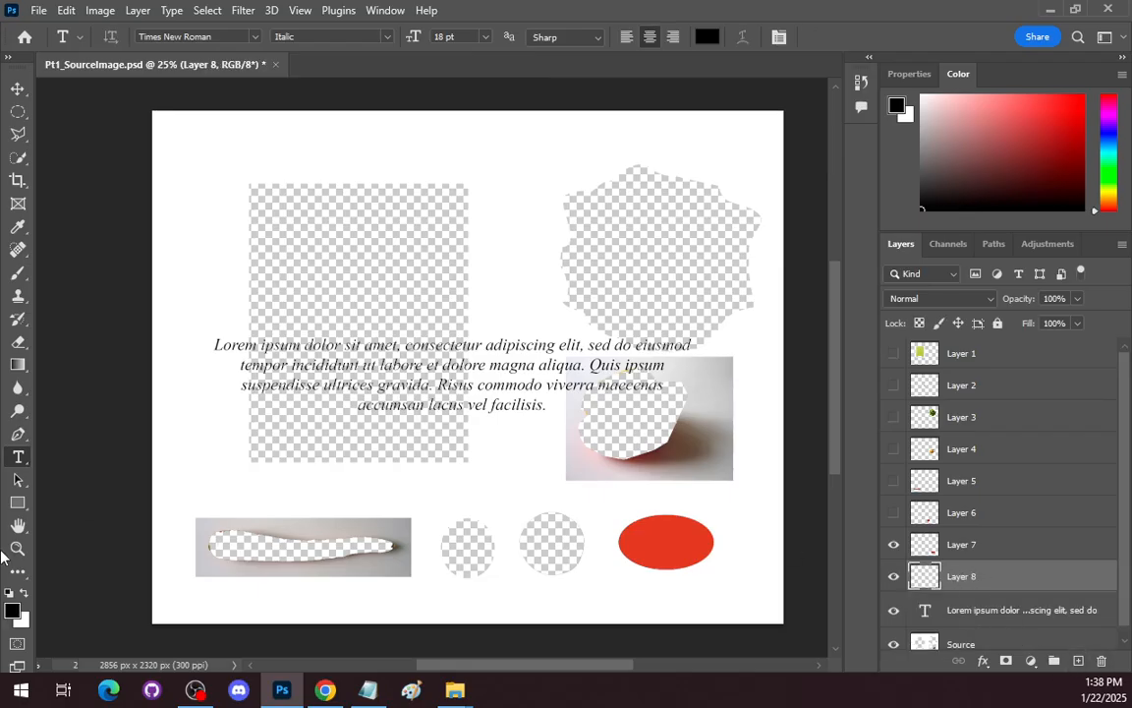
# Turn the Only Web Colors option off and on again for the foreground colour, keeping black.
pyautogui.click(13, 611)
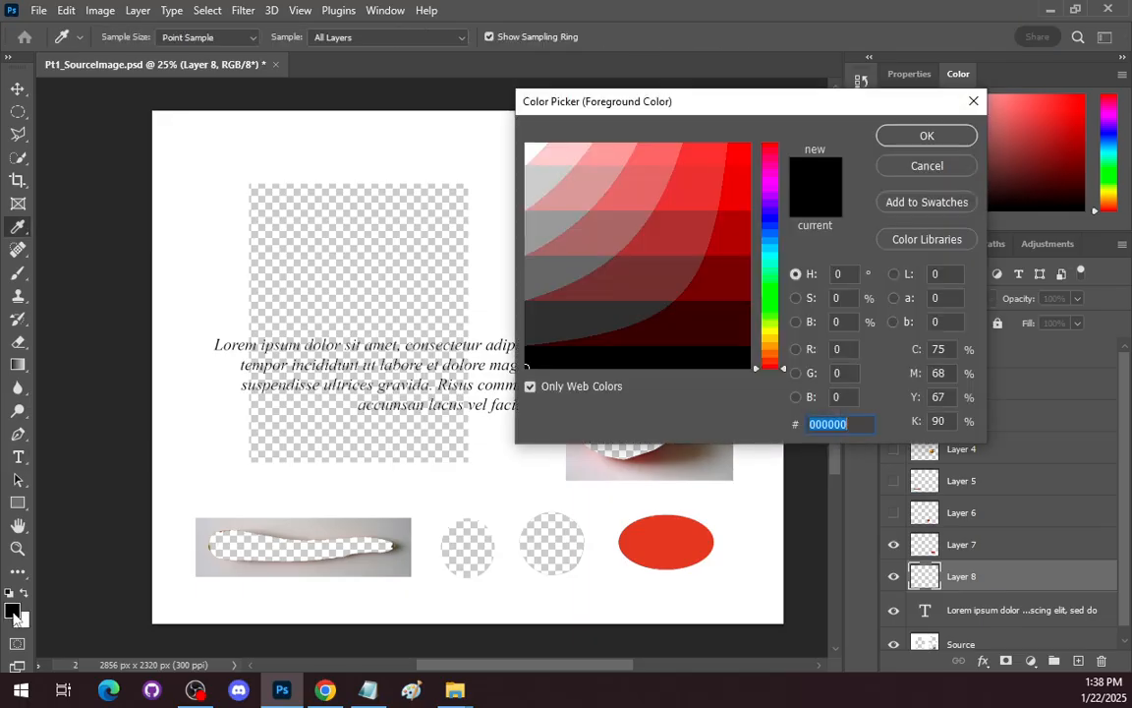
pyautogui.click(531, 386)
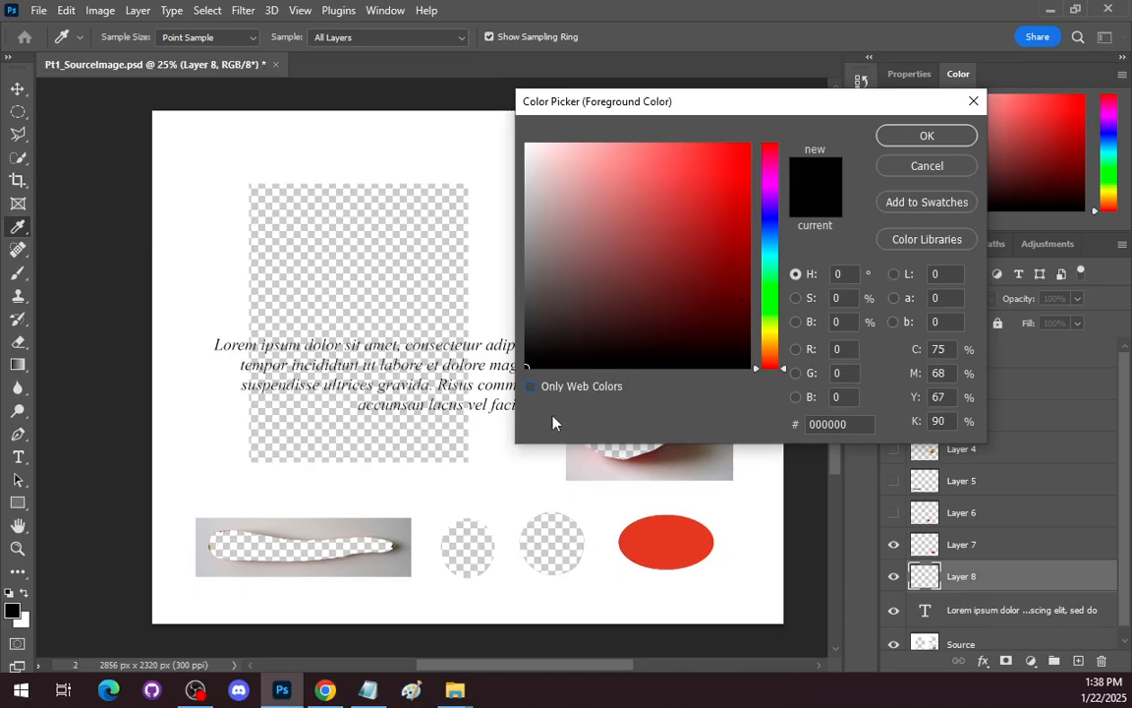
pyautogui.click(532, 387)
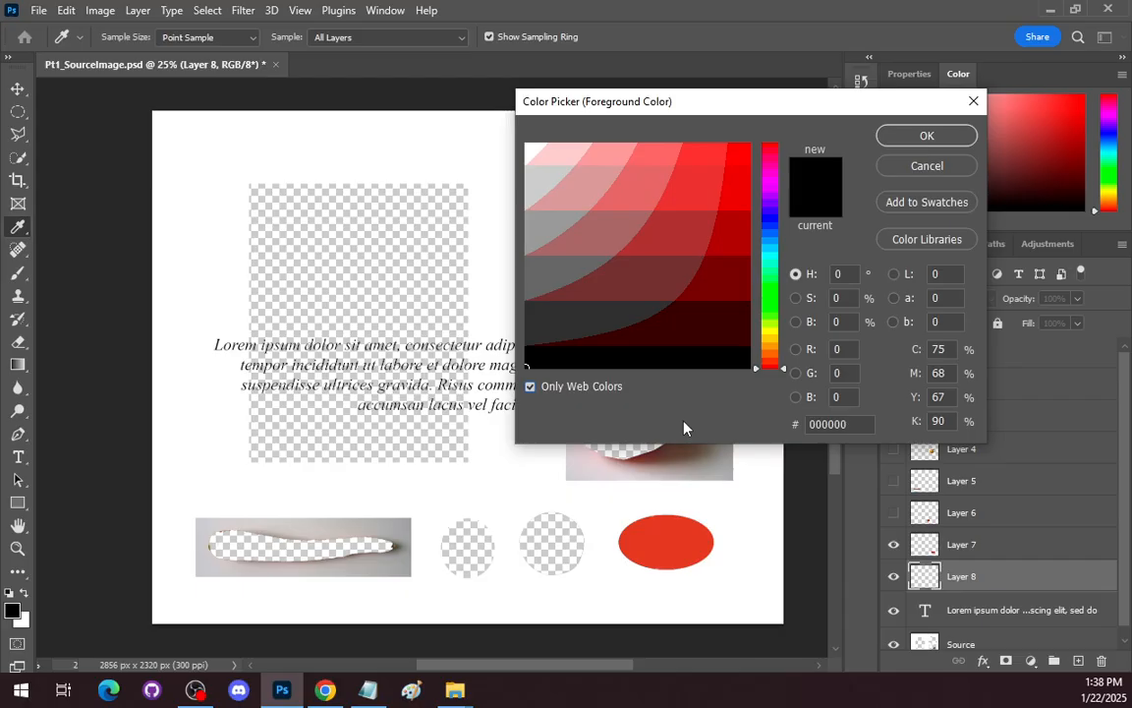
pyautogui.click(931, 138)
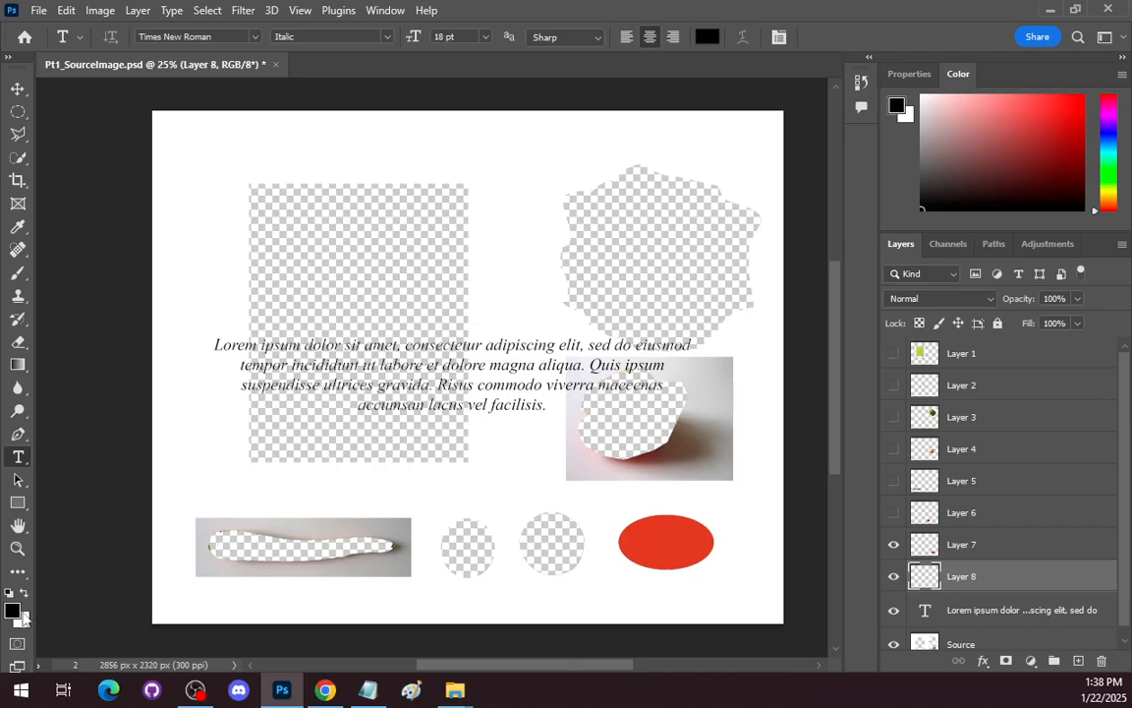
# Swap the colours to make white the foreground and fill Layer 8 with it using the Paint Bucket.
pyautogui.click(25, 593)
pyautogui.click(13, 609)
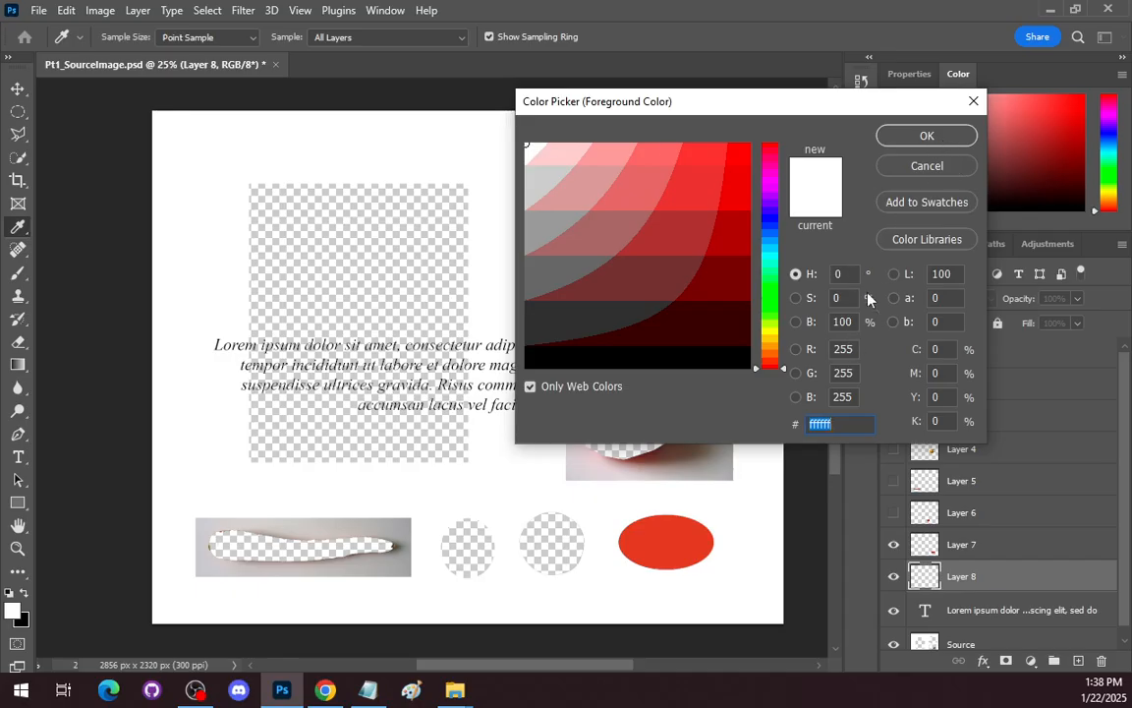
pyautogui.click(927, 136)
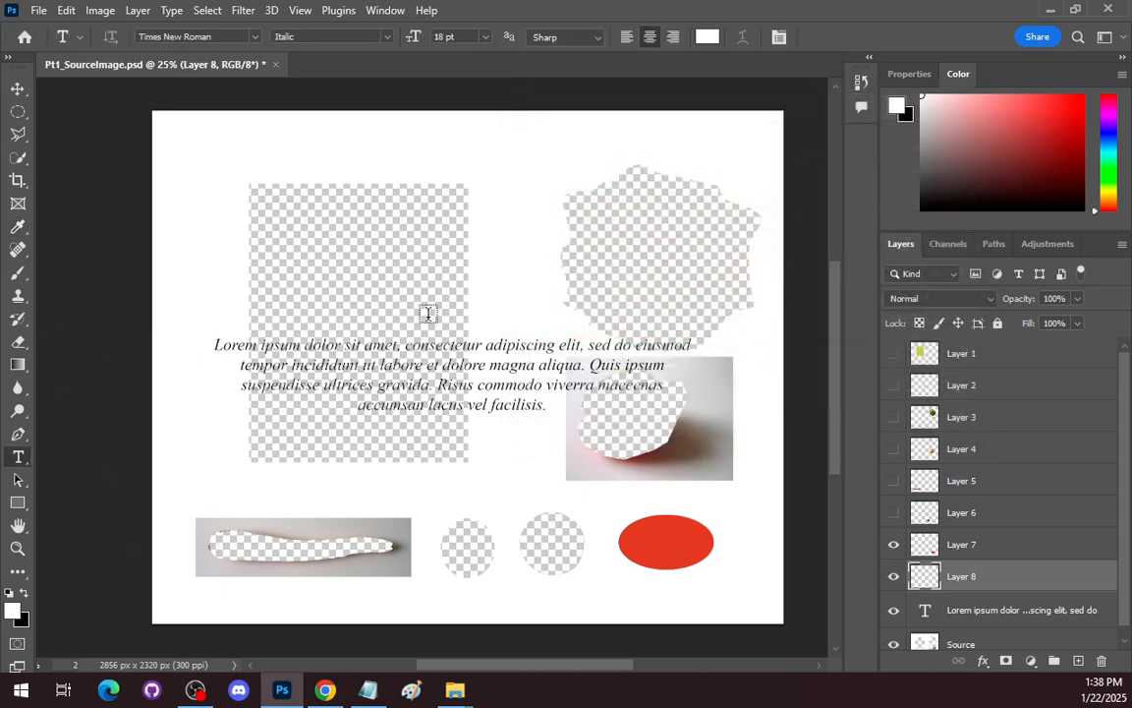
pyautogui.moveTo(18, 364); pyautogui.dragTo(114, 385)
pyautogui.click(499, 259)
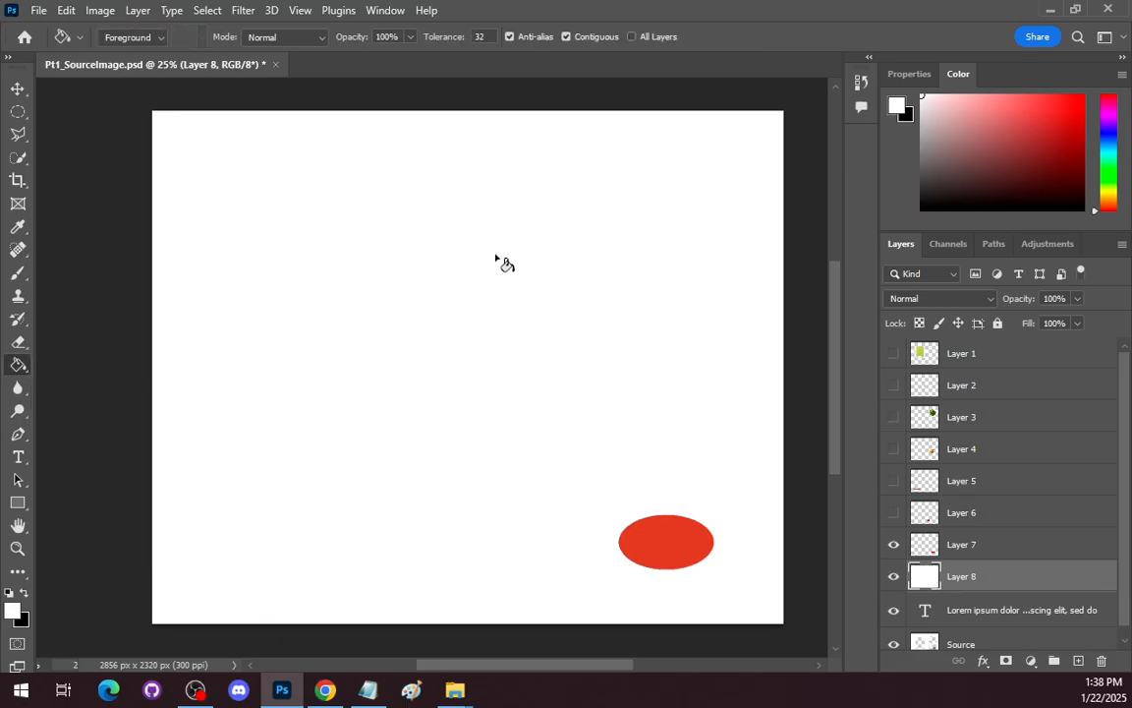
# Move the Lorem ipsum text layer above the white Layer 8 and switch to the Type tool.
pyautogui.scroll(-1, 896, 555)
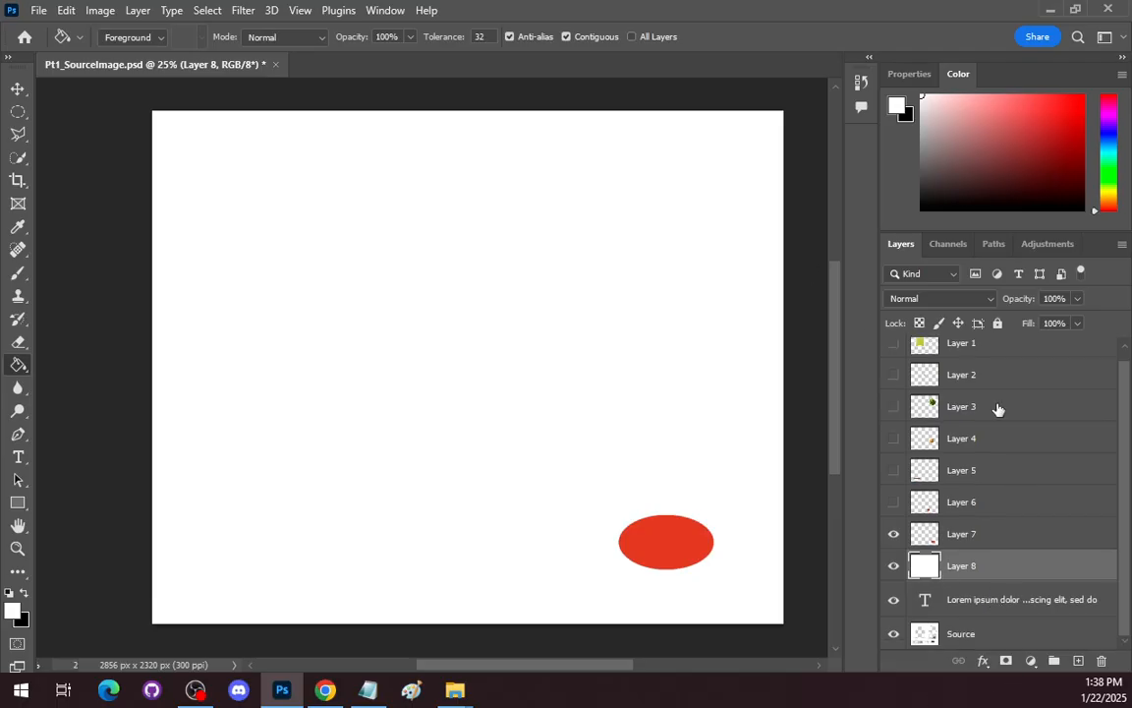
pyautogui.moveTo(1005, 607); pyautogui.dragTo(973, 550)
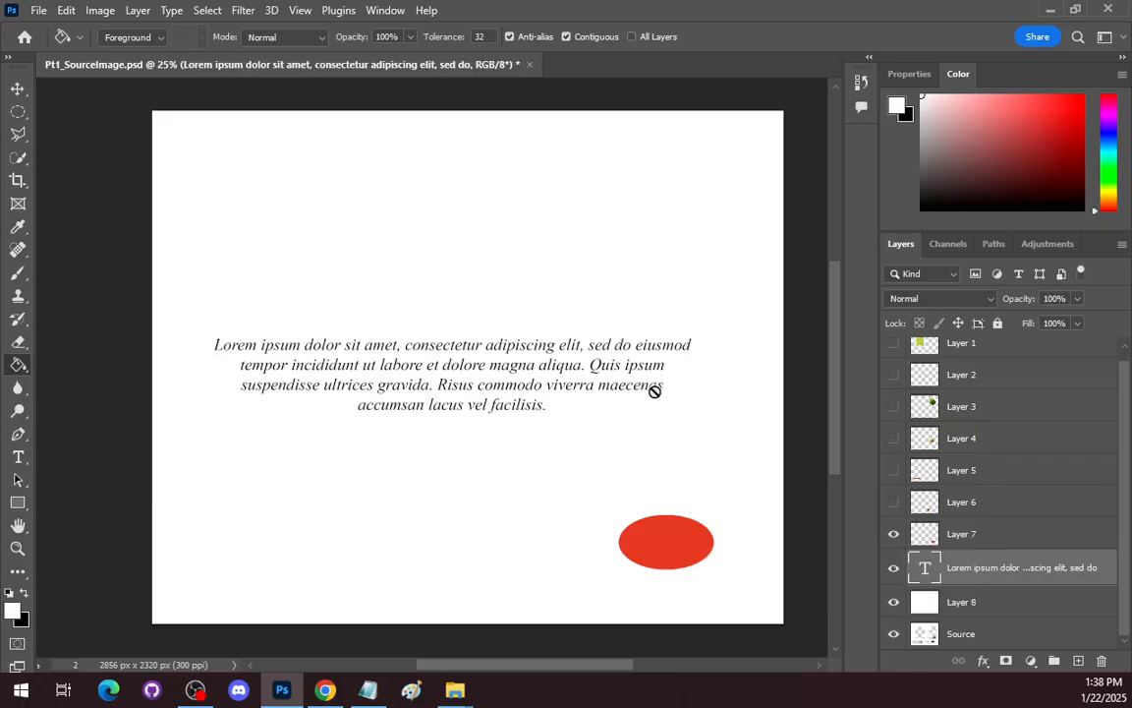
pyautogui.click(17, 457)
pyautogui.click(565, 332)
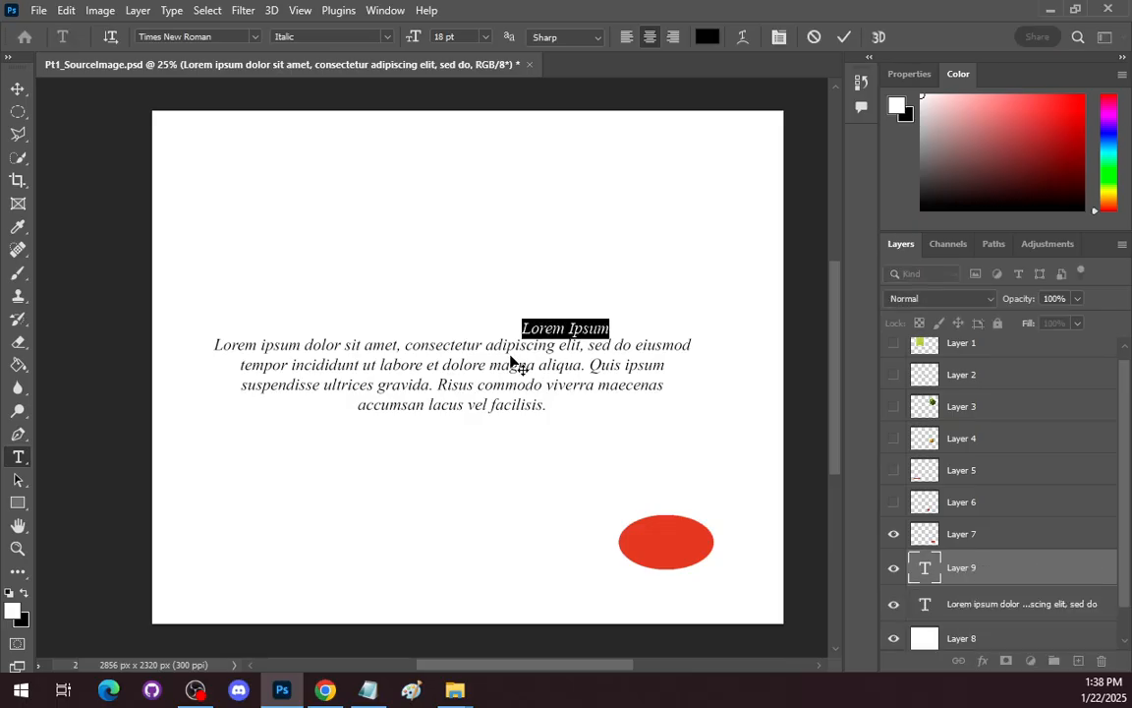
pyautogui.press('Escape')
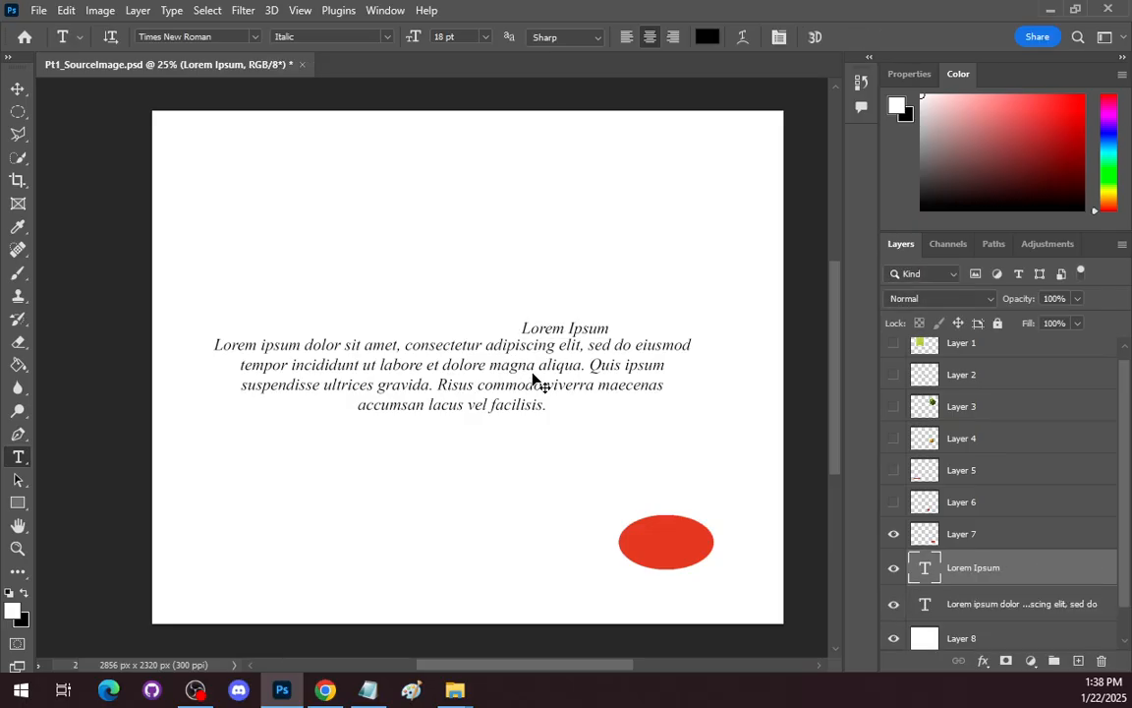
pyautogui.hotkey('ctrl', 'z')
# Replace the entire Lorem ipsum paragraph with the text HELLO WORLD.
pyautogui.click(534, 375)
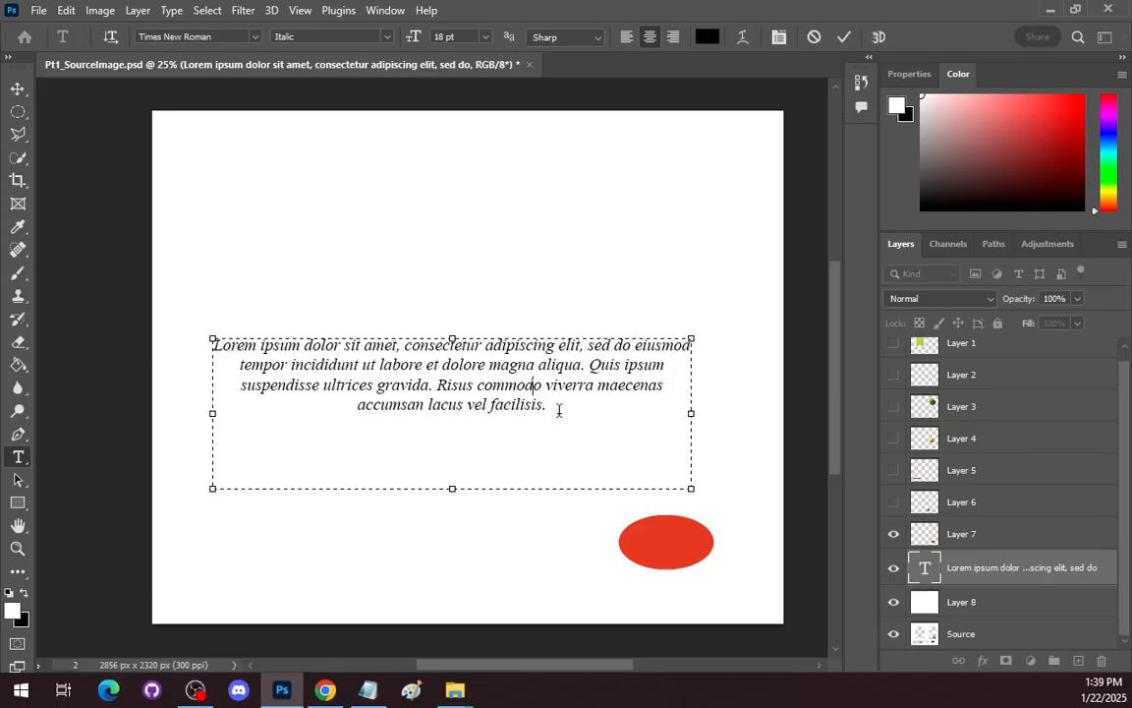
pyautogui.moveTo(558, 410); pyautogui.dragTo(110, 314)
pyautogui.write('HELLO WORLD')
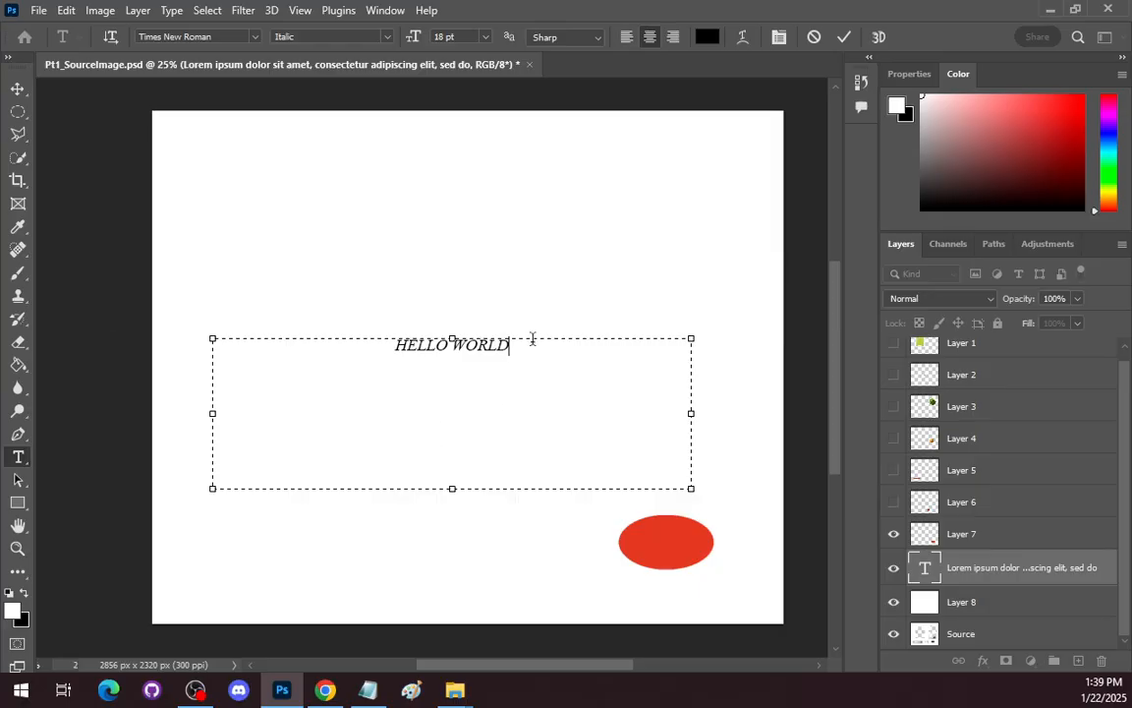
# Select the HELLO WORLD text and set its font style to Regular.
pyautogui.moveTo(507, 344); pyautogui.dragTo(227, 114)
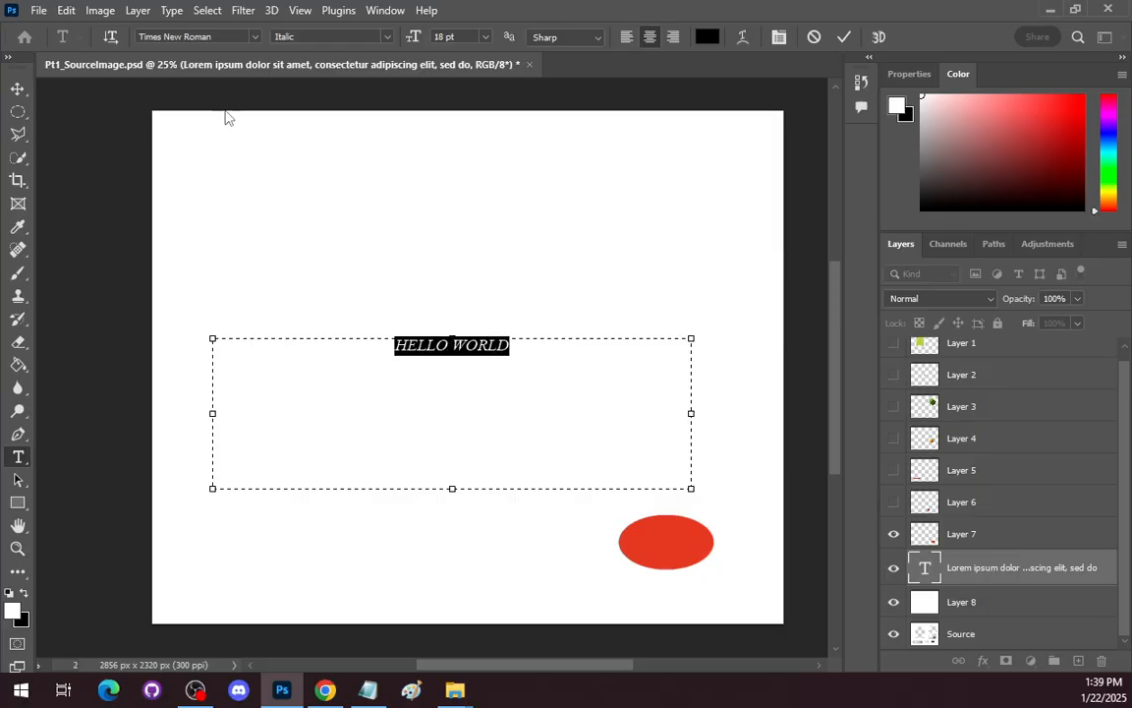
pyautogui.click(359, 38)
pyautogui.click(287, 48)
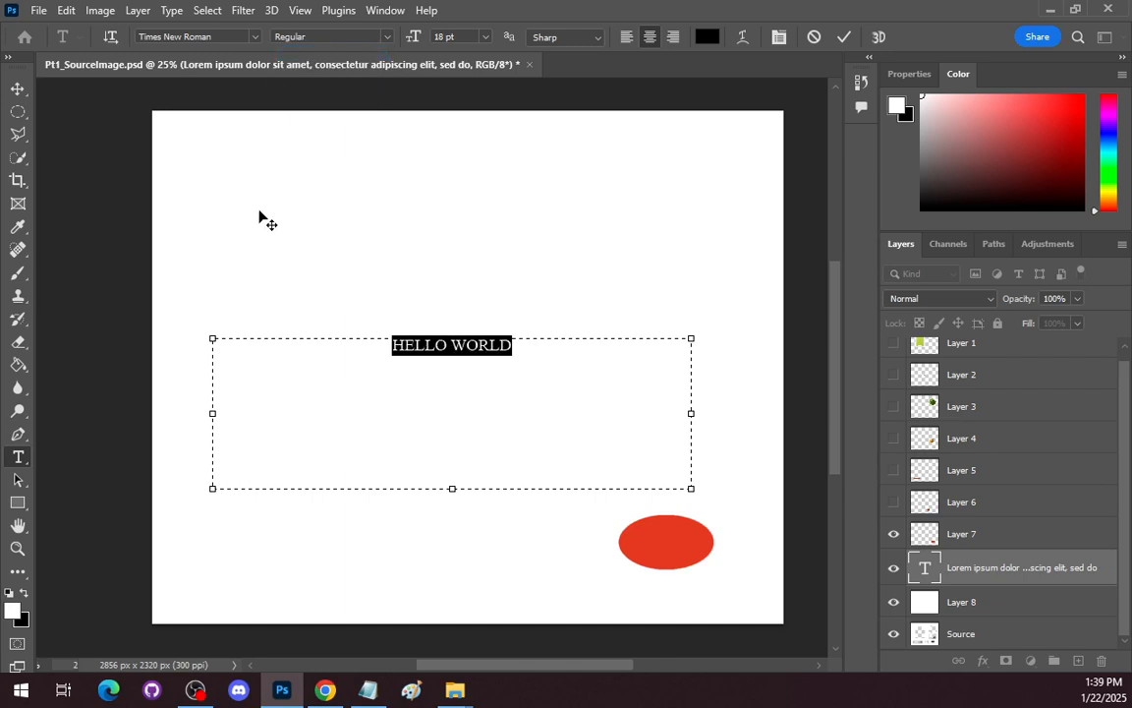
# Try a 12 pt font size on HELLO WORLD and undo the accidental overtyping of the selected text.
pyautogui.click(466, 35)
pyautogui.write('12')
pyautogui.press('Return')
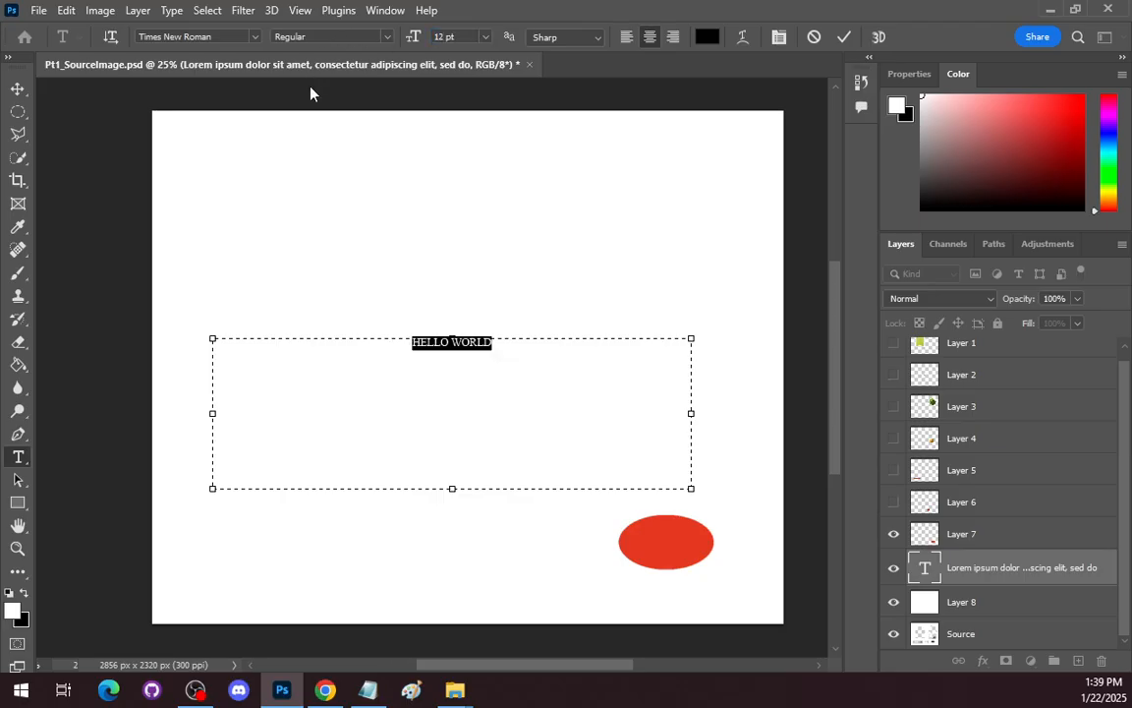
pyautogui.write('32')
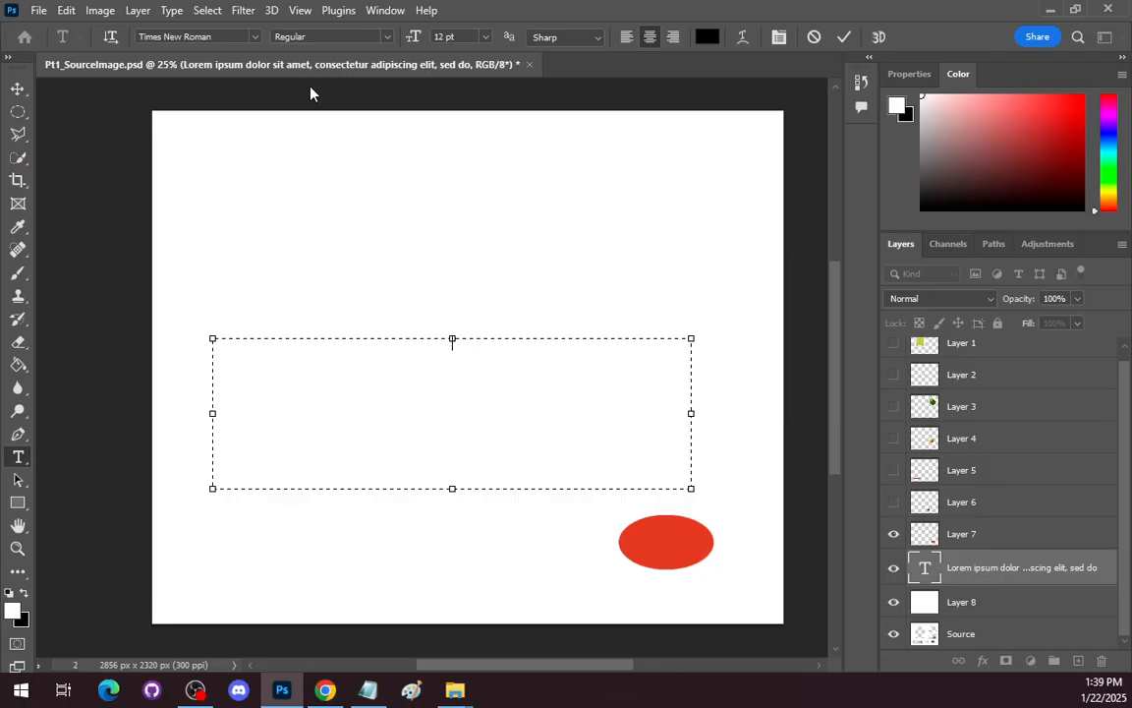
pyautogui.hotkey('ctrl', 'z')
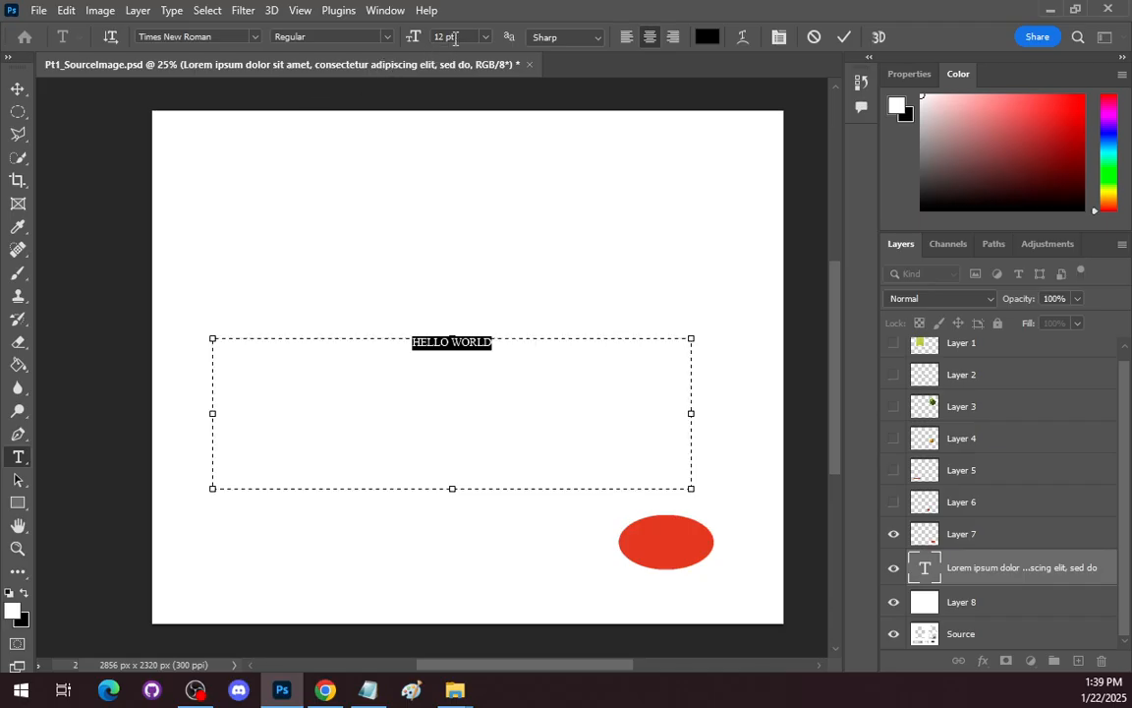
# Set the font size of the HELLO WORLD text to 32 pt.
pyautogui.moveTo(446, 34); pyautogui.dragTo(257, 40)
pyautogui.write('32')
pyautogui.press('Return')
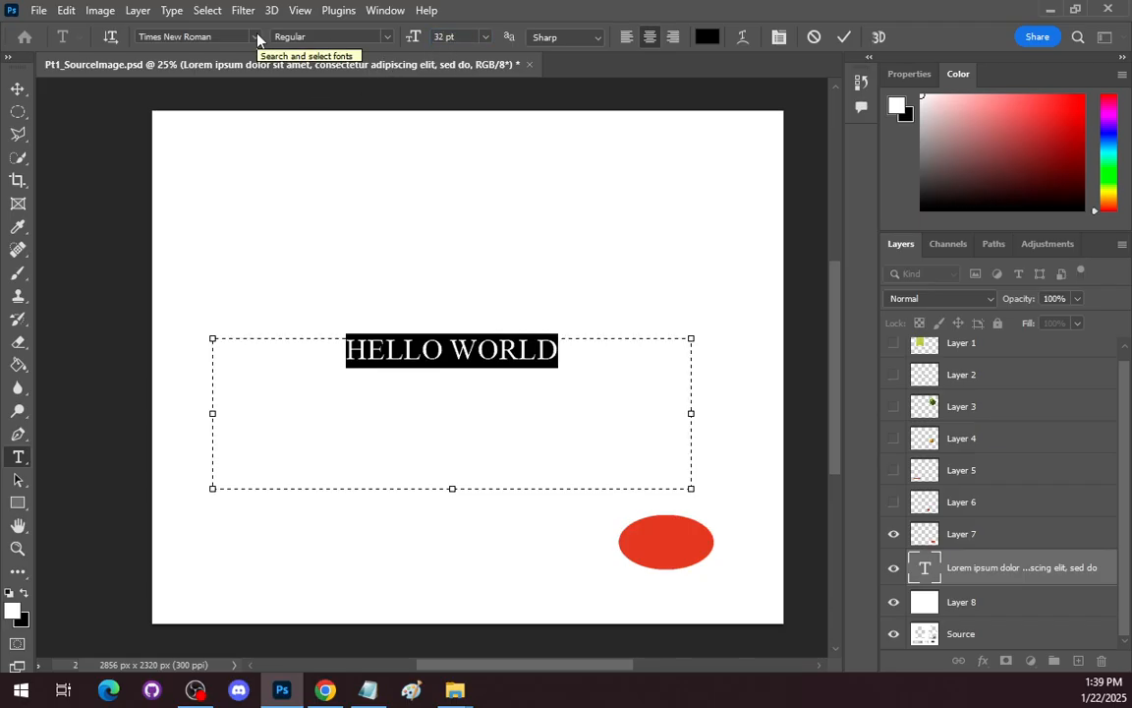
# Try the None, Sharp, Crisp, Strong, Smooth, Windows LCD and Windows anti-aliasing methods in turn on the HELLO WORLD text.
pyautogui.click(597, 38)
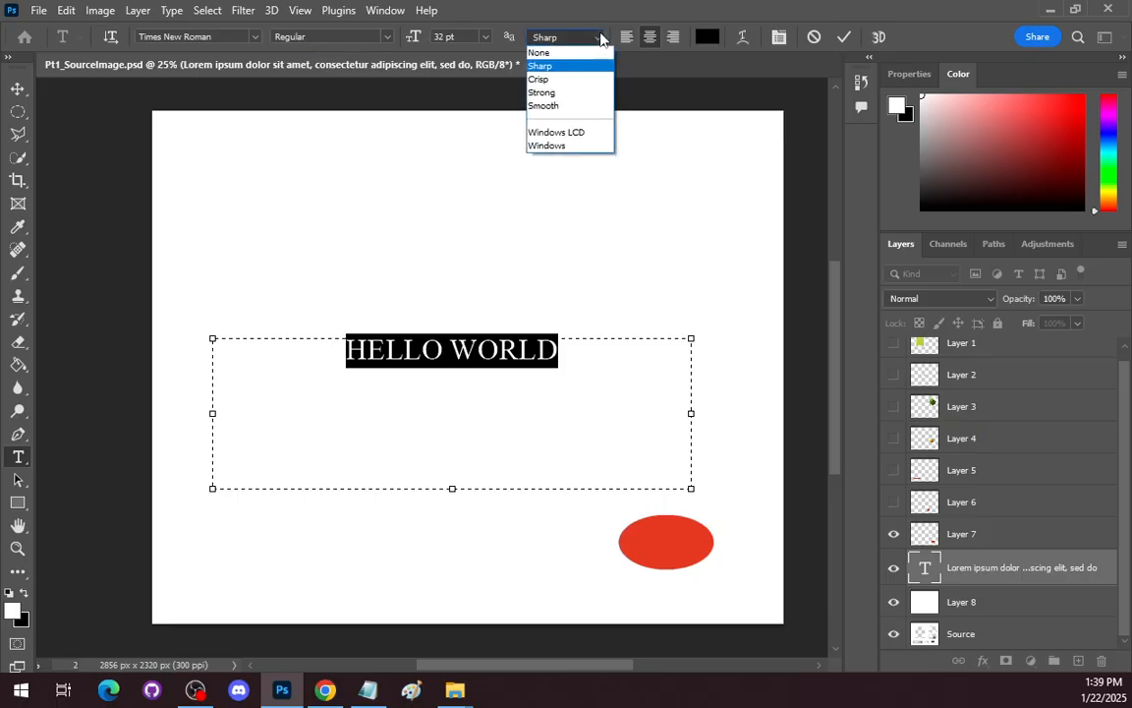
pyautogui.click(541, 52)
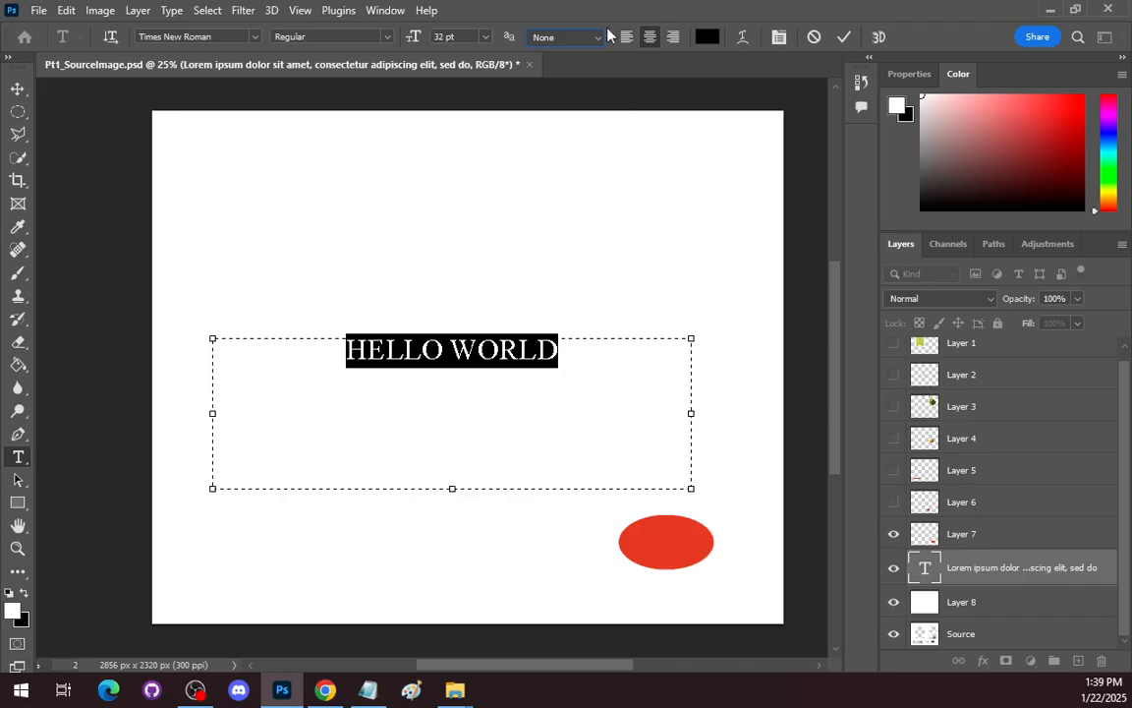
pyautogui.click(538, 36)
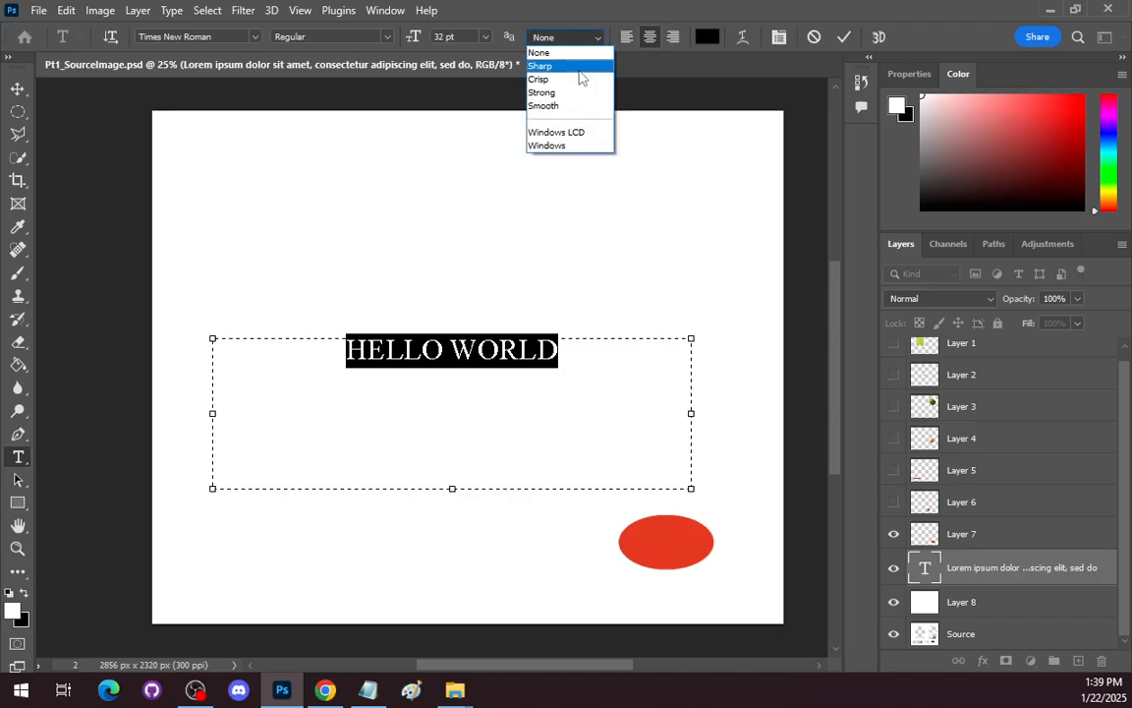
pyautogui.click(580, 69)
pyautogui.click(599, 37)
pyautogui.click(515, 75)
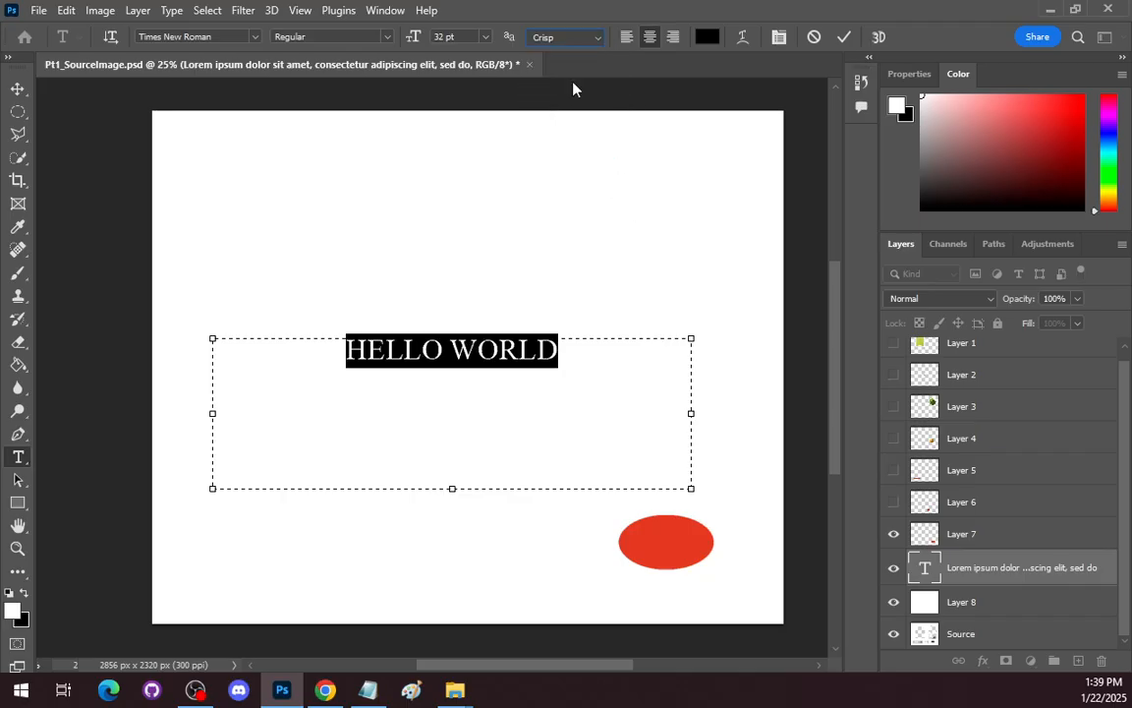
pyautogui.click(596, 38)
pyautogui.click(535, 91)
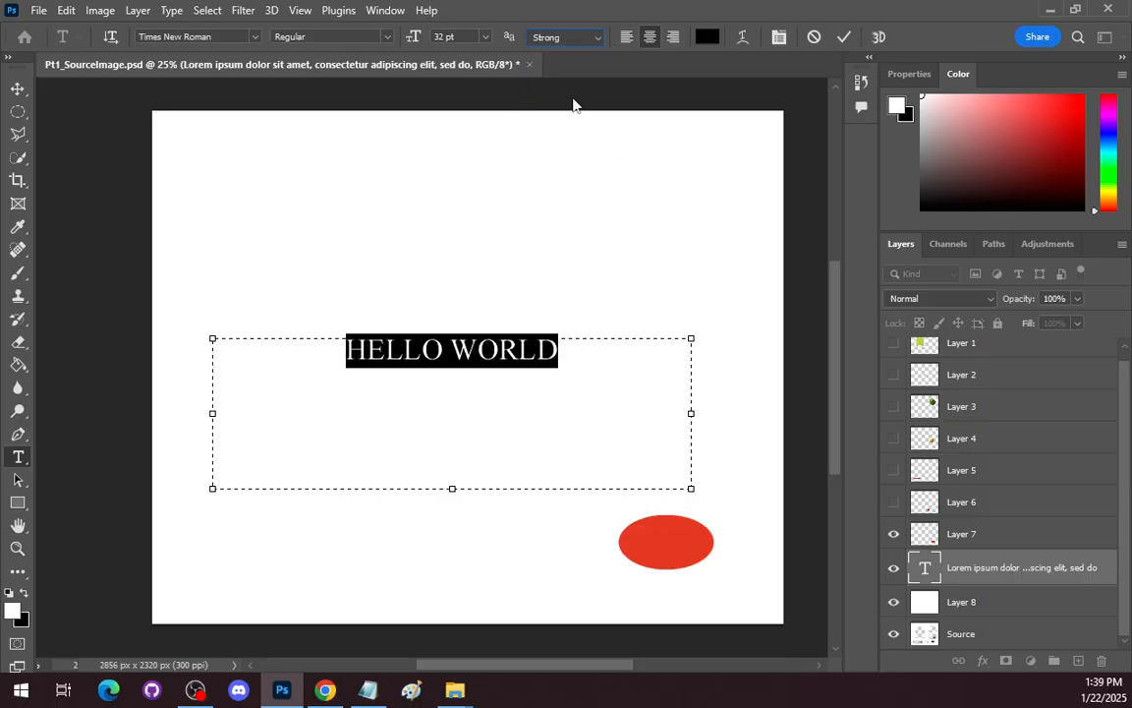
pyautogui.click(596, 38)
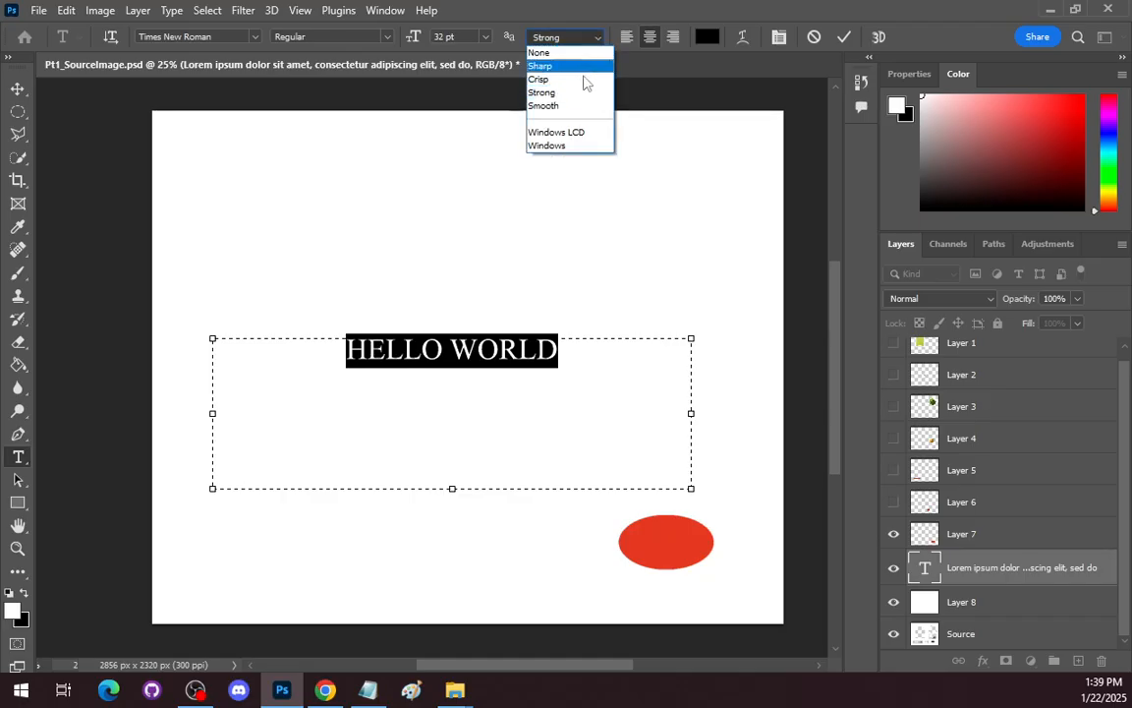
pyautogui.click(575, 106)
pyautogui.click(592, 40)
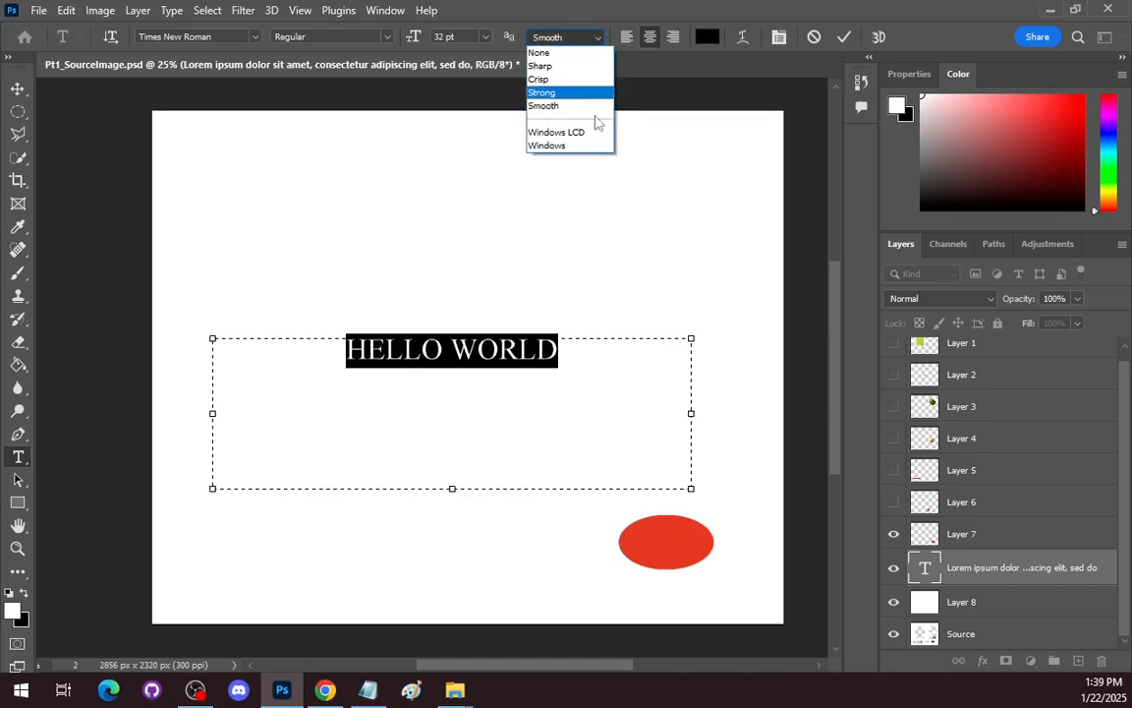
pyautogui.click(588, 132)
pyautogui.click(596, 37)
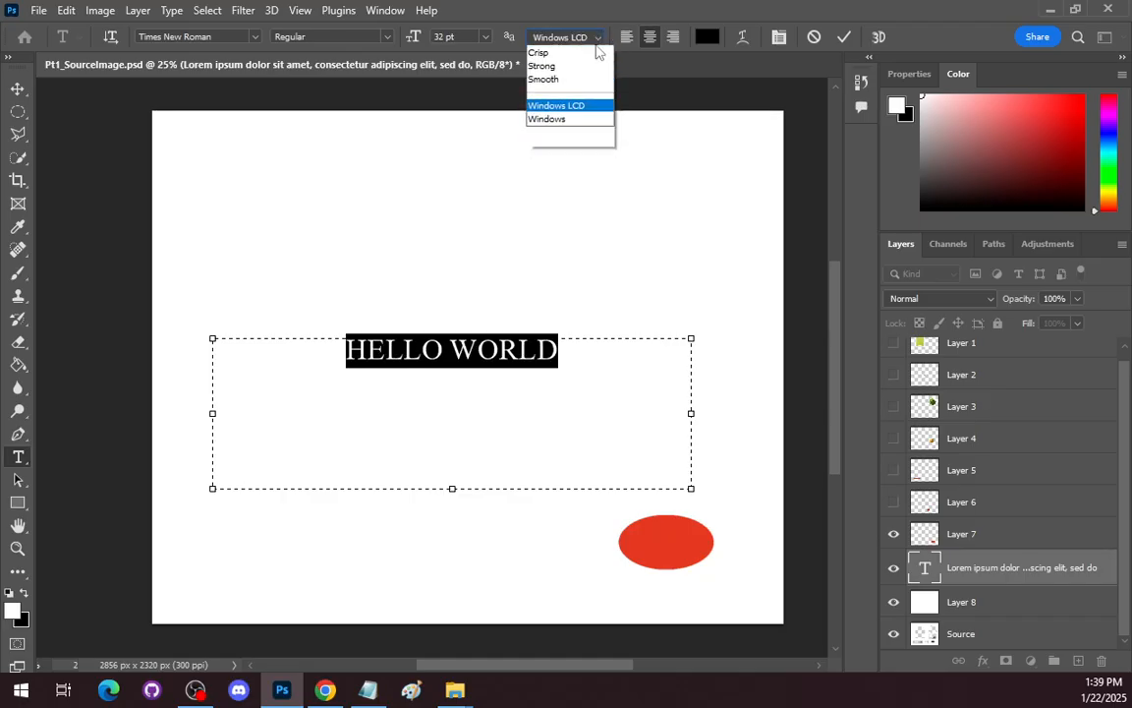
pyautogui.click(576, 146)
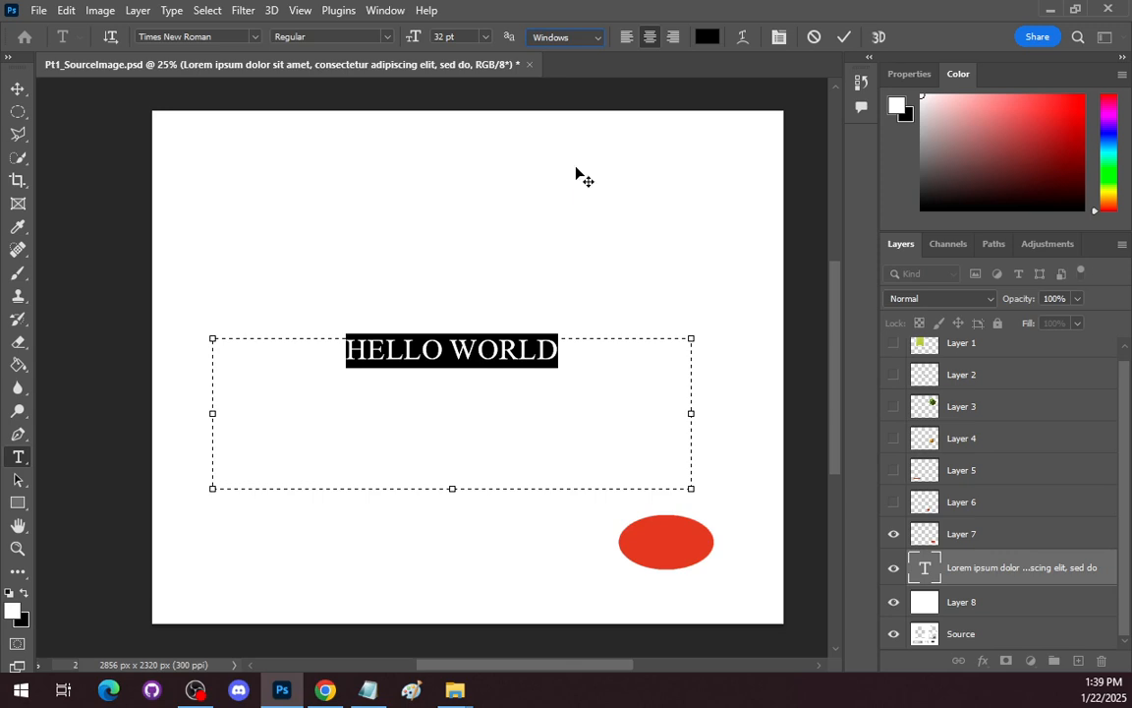
# Return the HELLO WORLD text's anti-aliasing to Sharp for comparison and finally set it to Crisp.
pyautogui.click(596, 40)
pyautogui.click(550, 68)
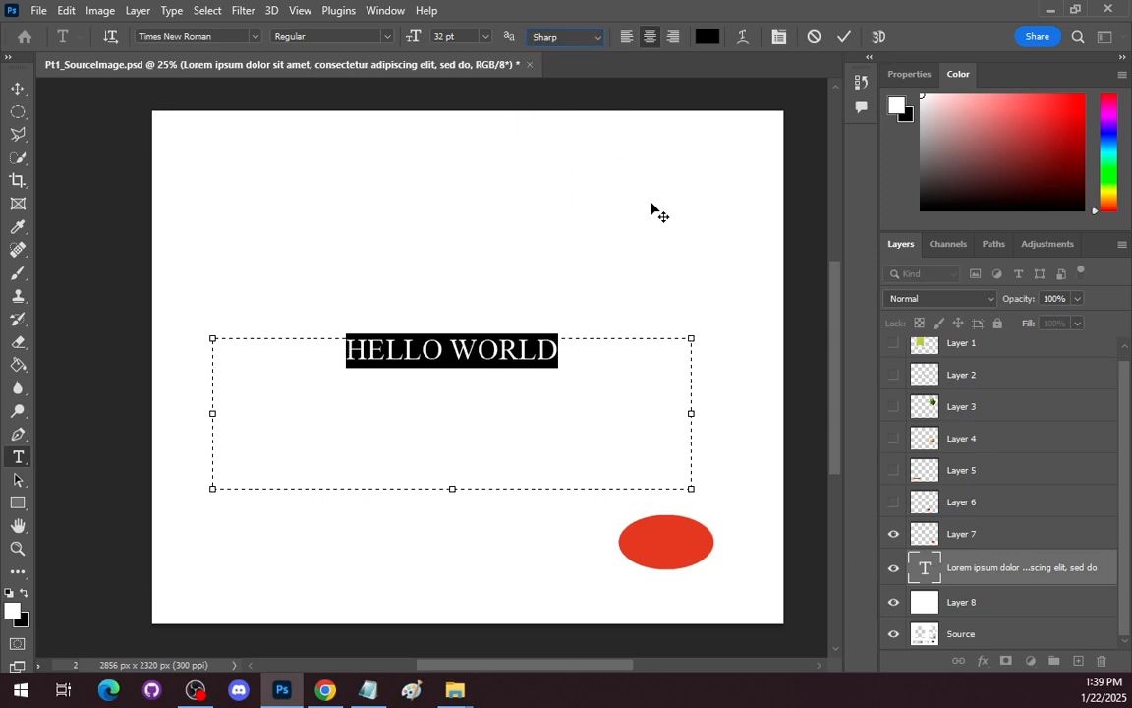
pyautogui.click(601, 37)
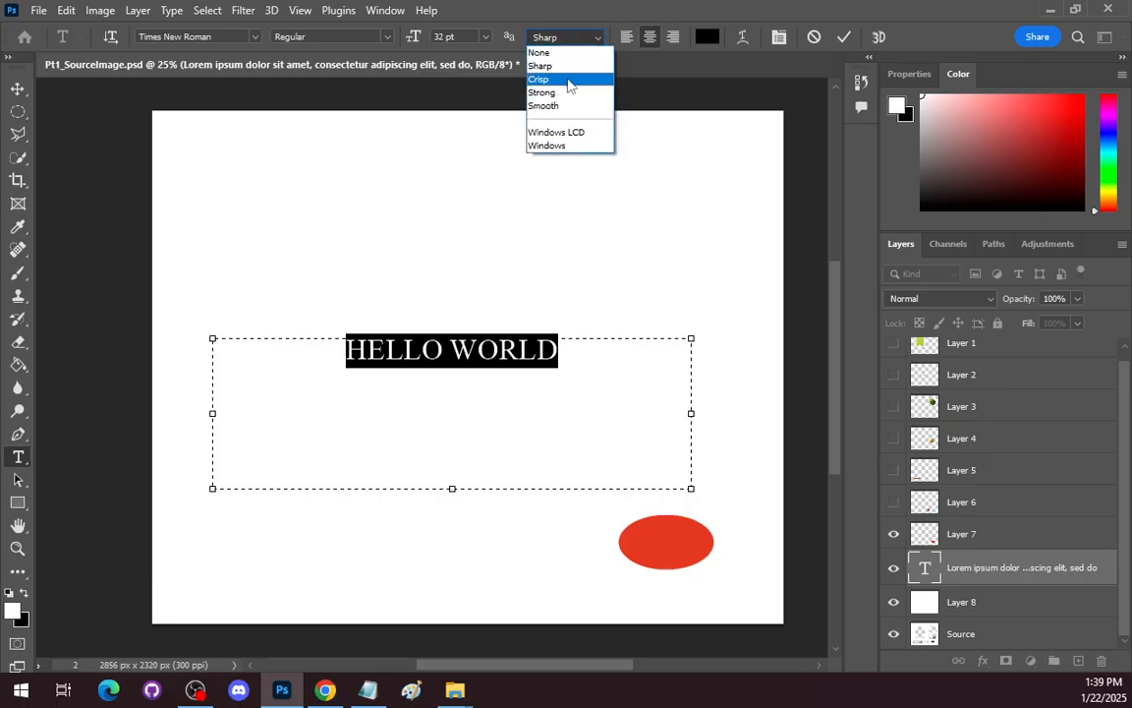
pyautogui.click(569, 84)
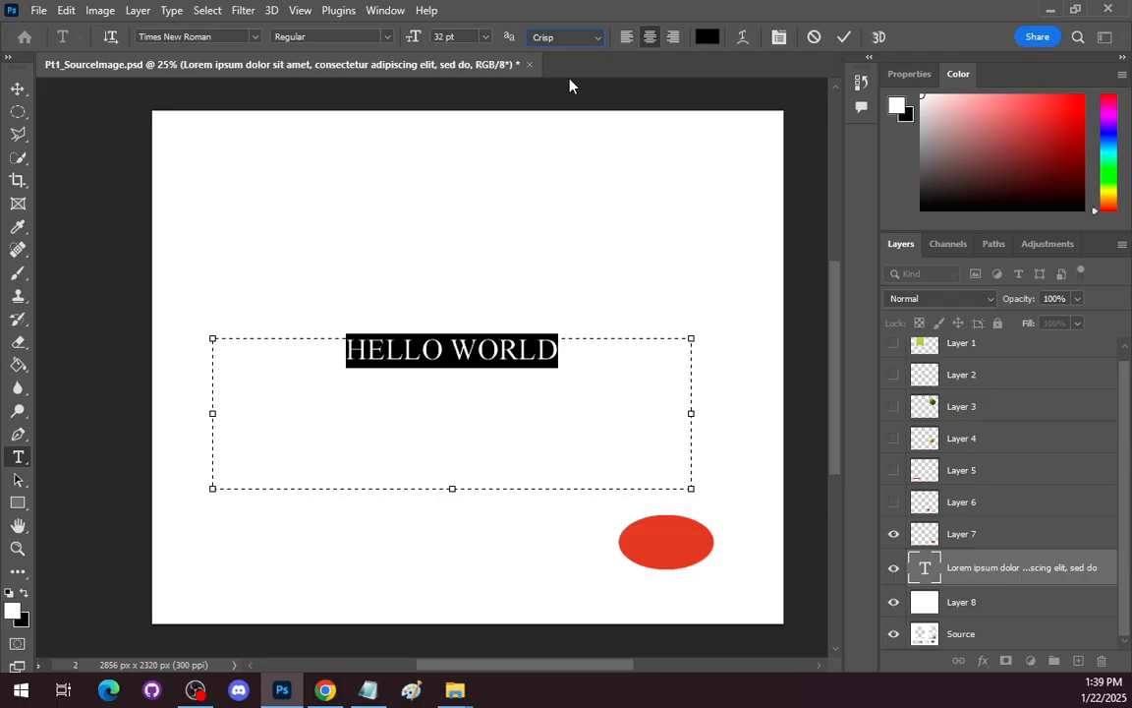
# Preview the installed fonts on the HELLO WORLD text, try Comic Sans MS, and return the text to Times New Roman.
pyautogui.click(253, 37)
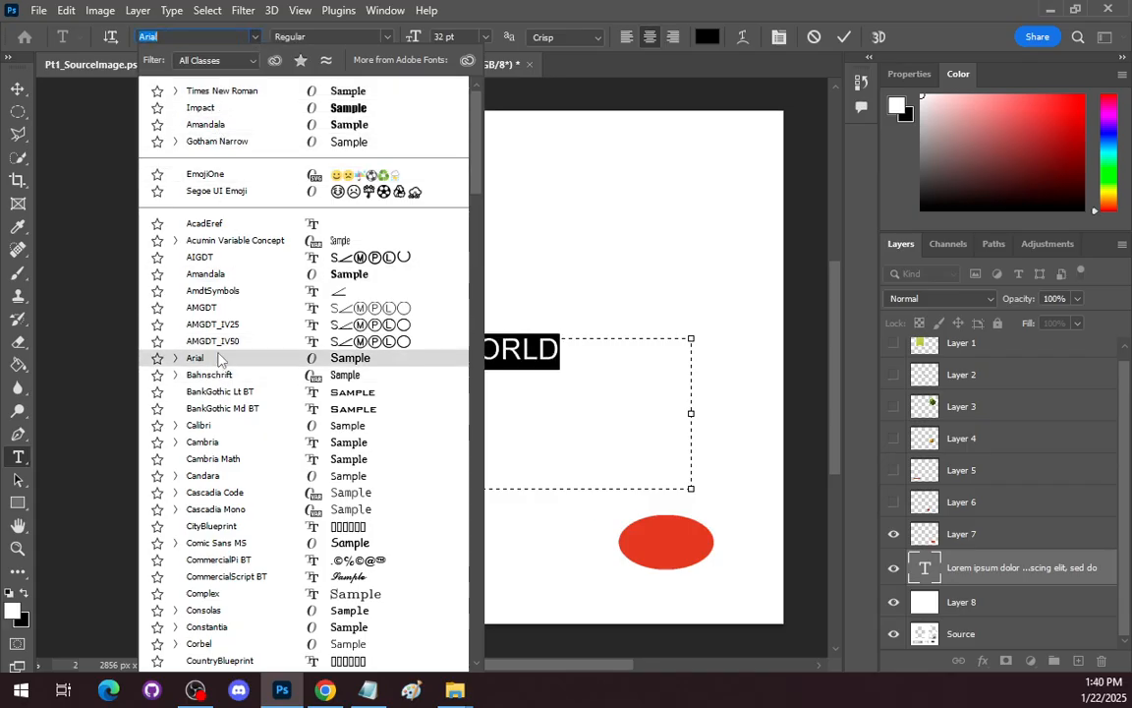
pyautogui.scroll(-6, 248, 442)
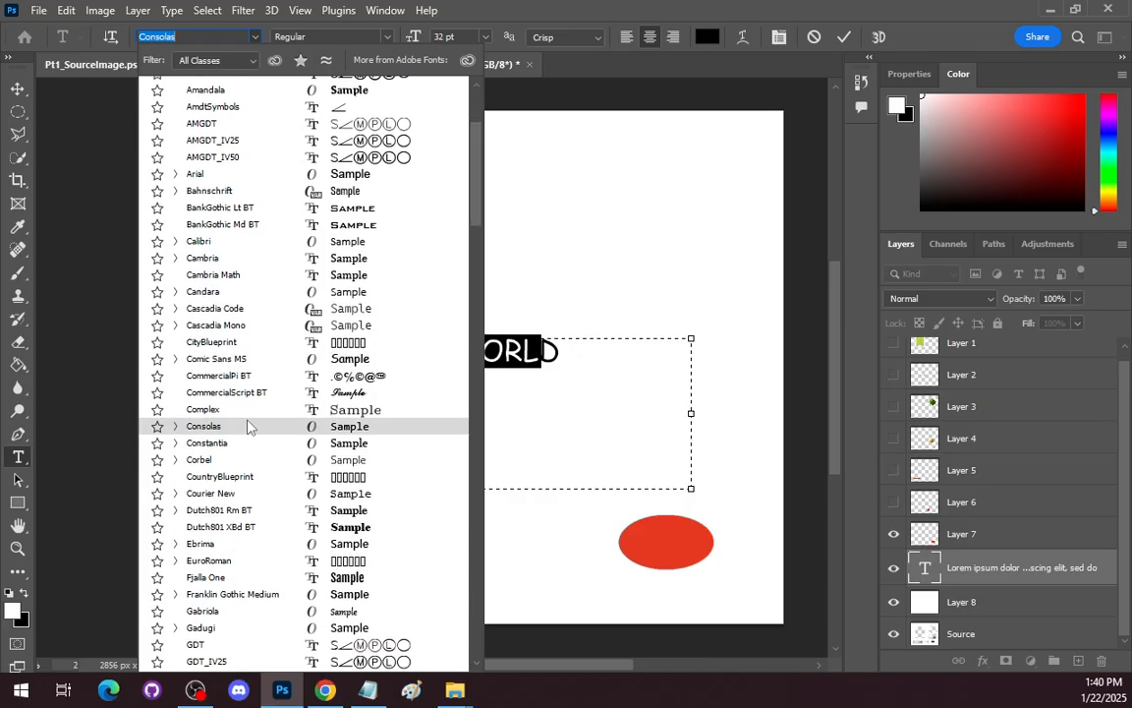
pyautogui.scroll(-2, 252, 398)
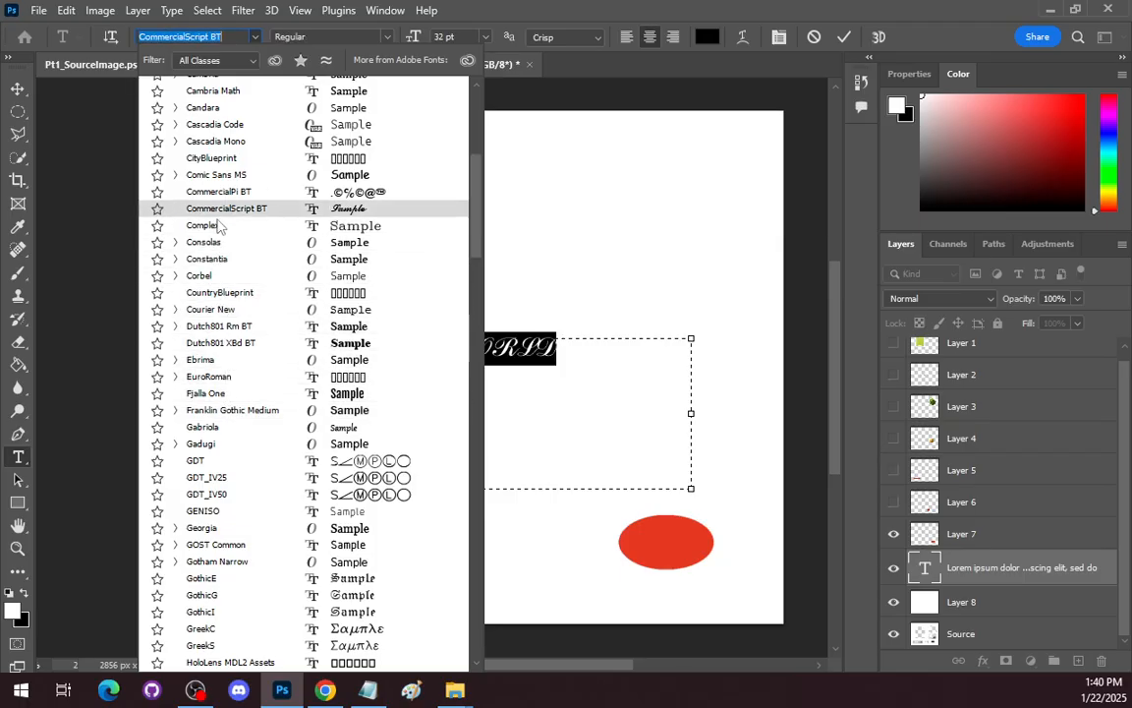
pyautogui.scroll(-5, 224, 295)
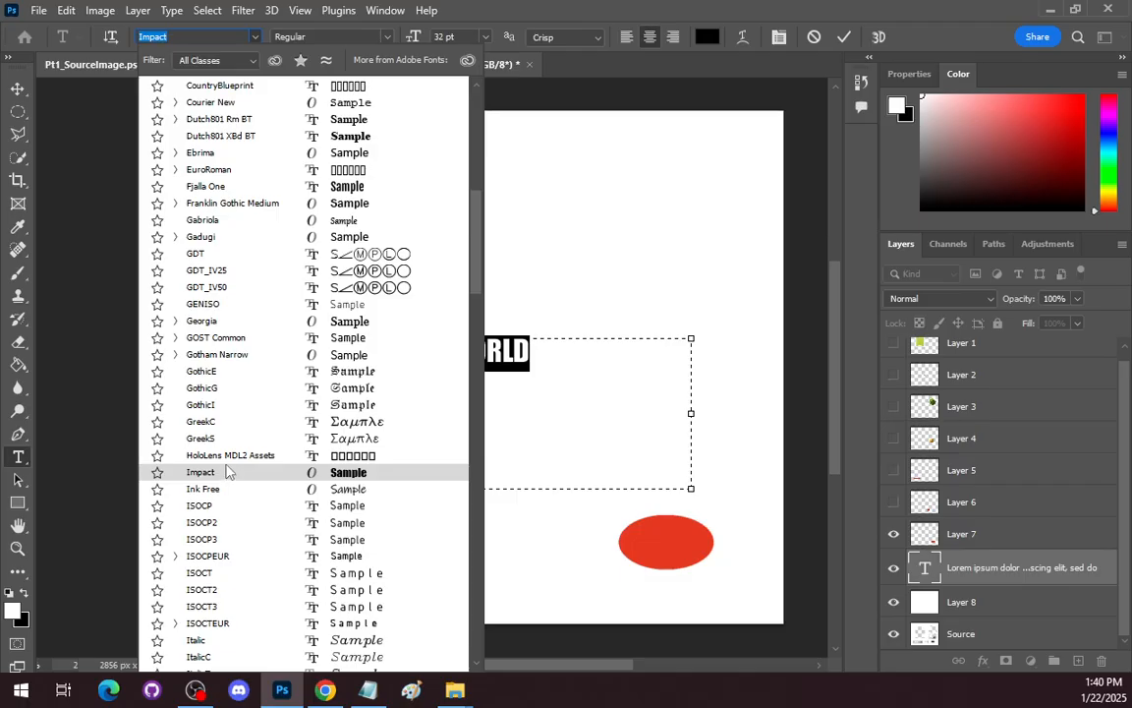
pyautogui.scroll(-1, 231, 477)
pyautogui.scroll(-6, 233, 479)
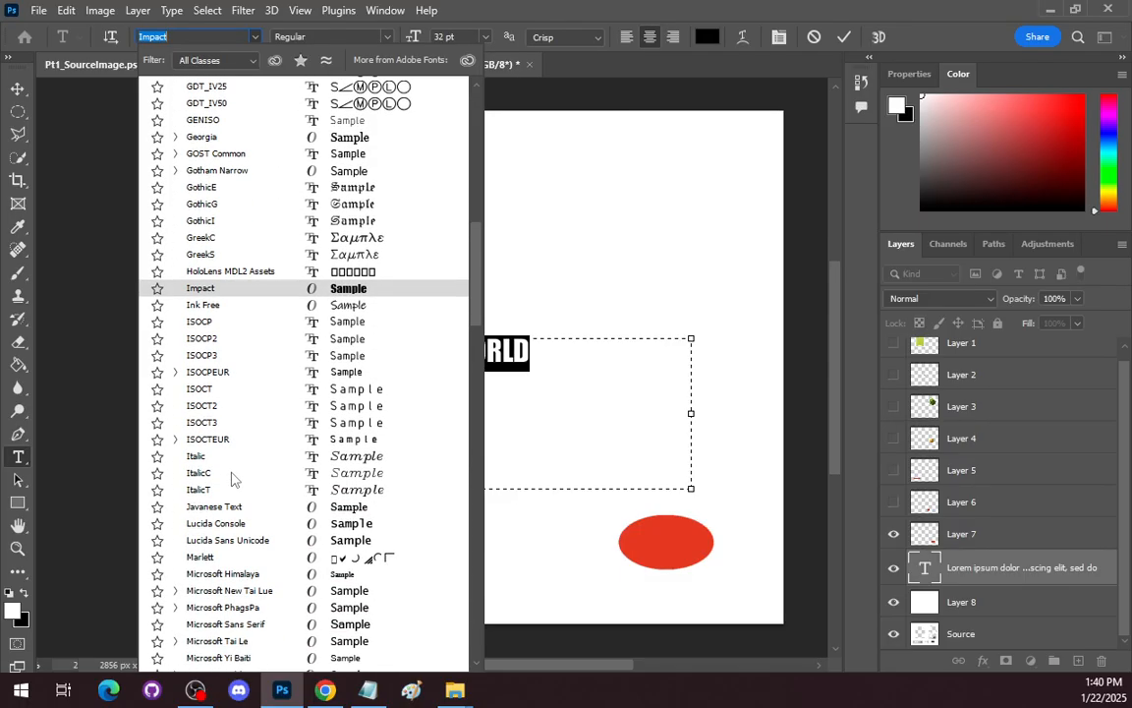
pyautogui.scroll(9, 233, 479)
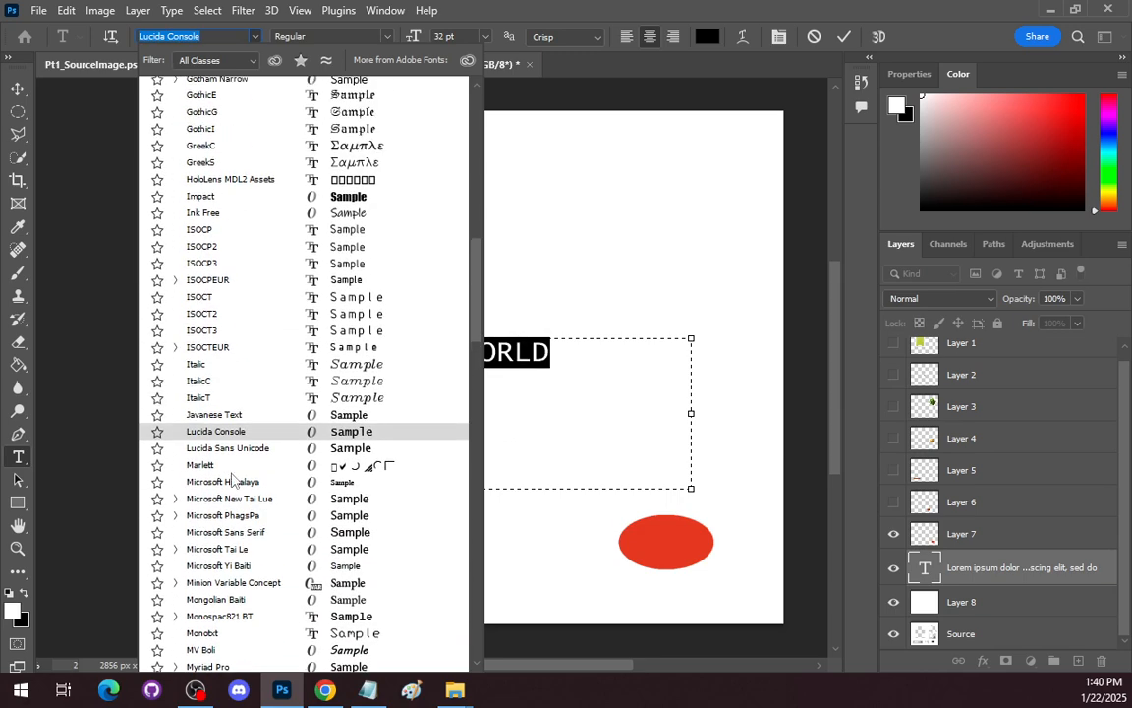
pyautogui.scroll(1, 233, 479)
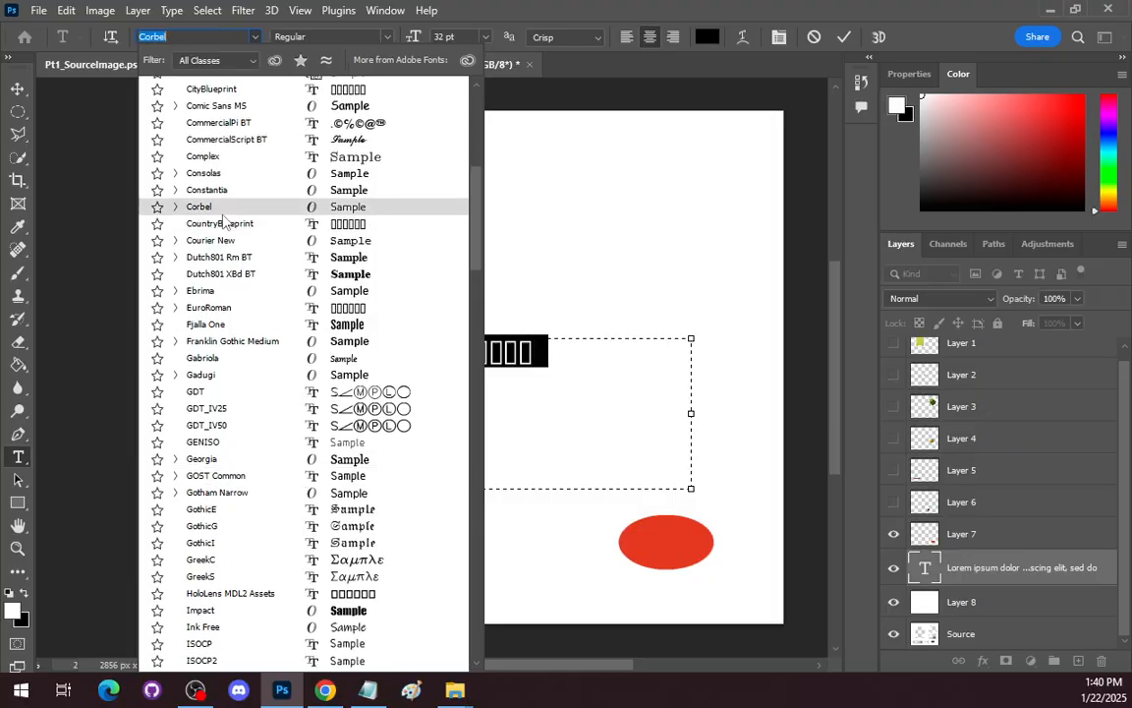
pyautogui.scroll(2, 224, 242)
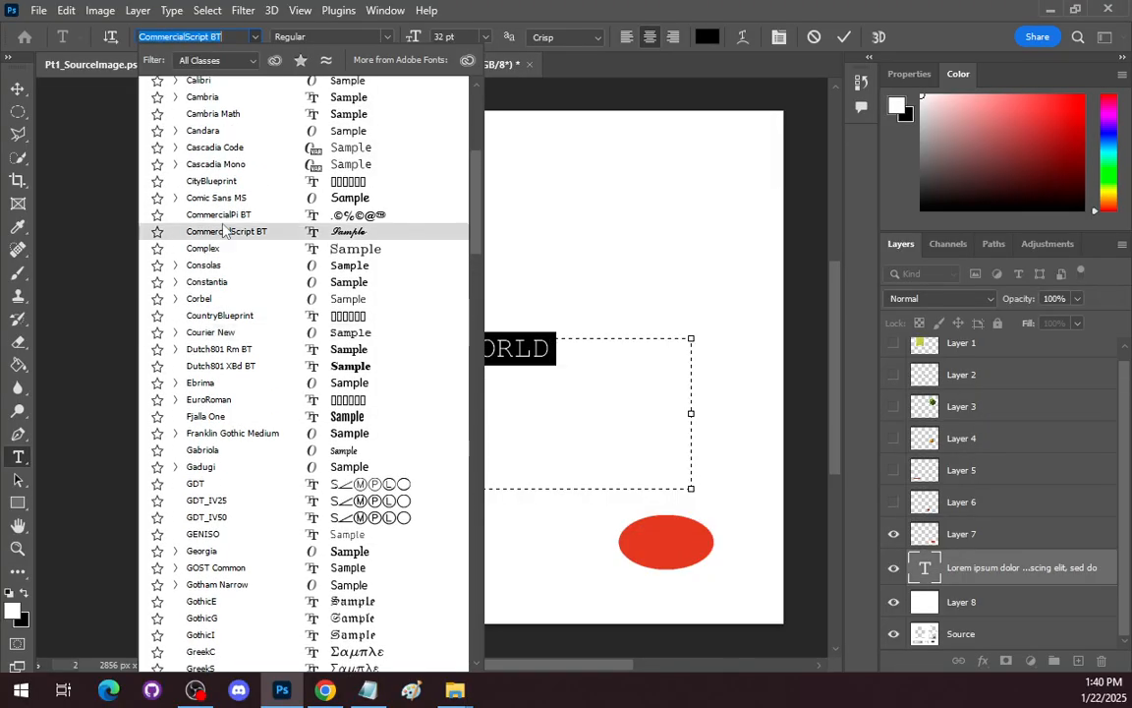
pyautogui.click(225, 199)
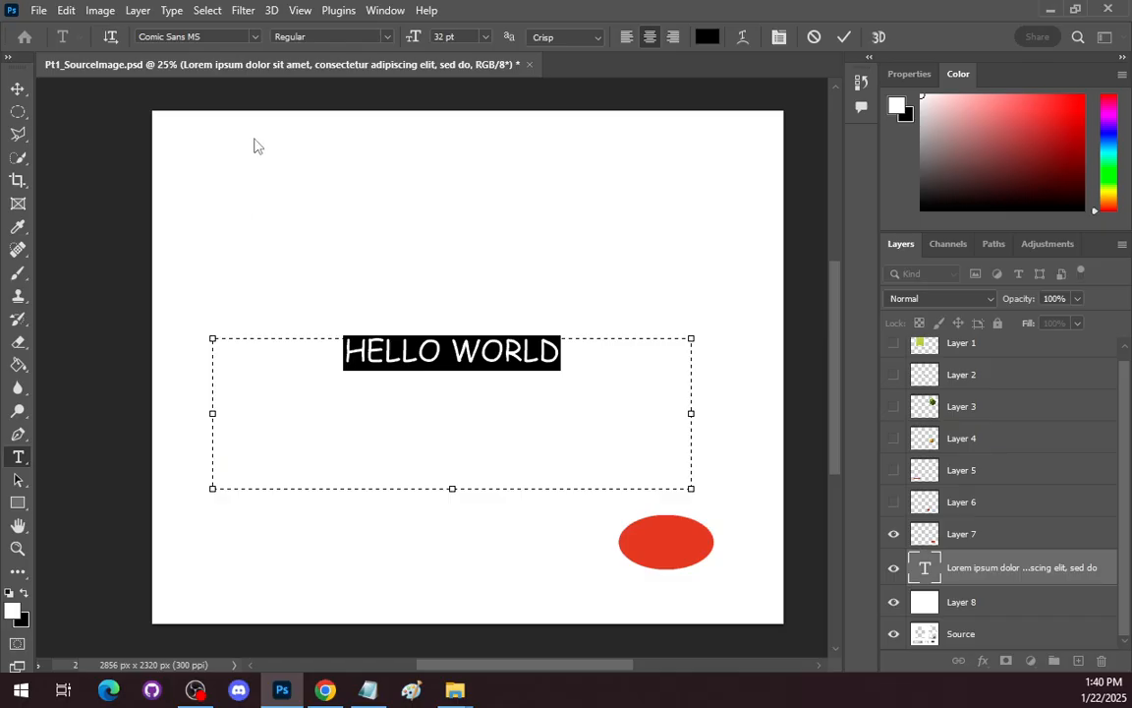
pyautogui.click(254, 37)
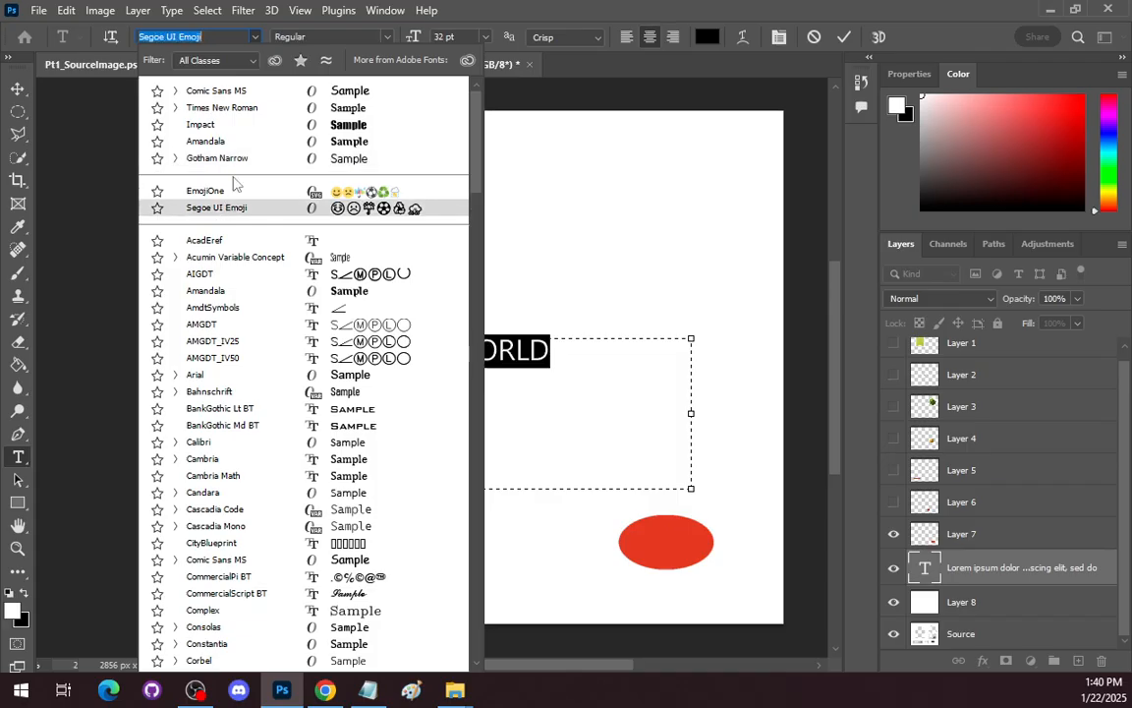
pyautogui.click(231, 106)
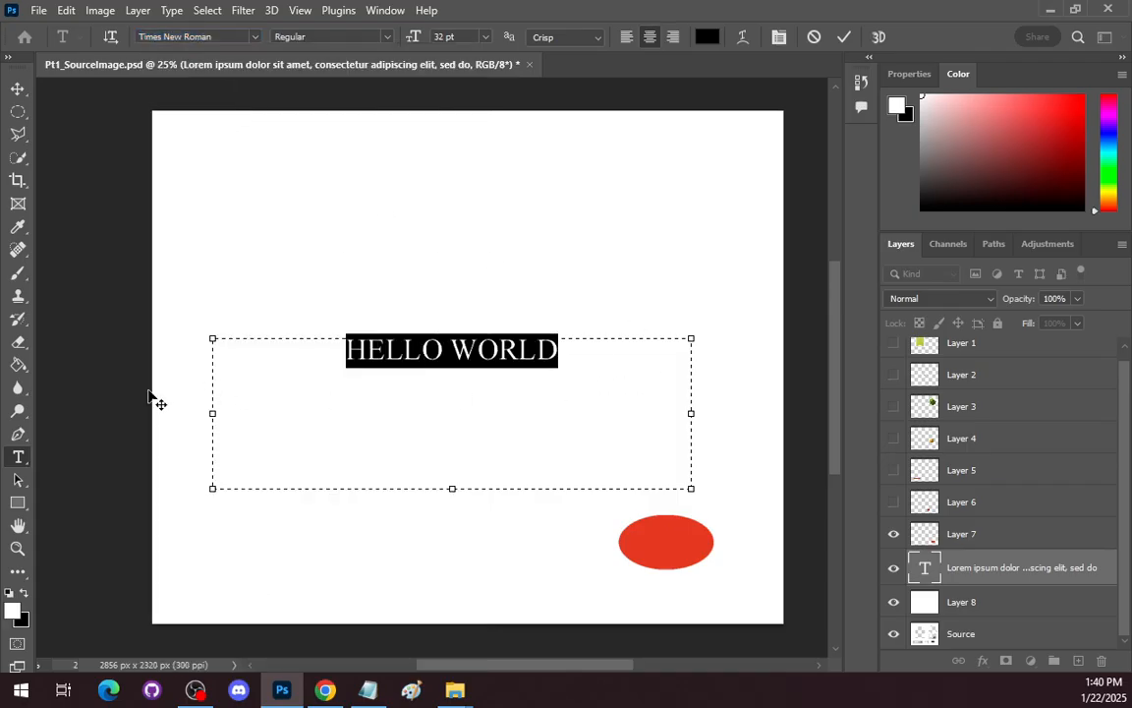
# Draw a white rectangle shape with a thin black stroke, about 526 × 238 px, above and left of the HELLO WORLD text.
pyautogui.click(18, 503)
pyautogui.click(151, 505)
pyautogui.moveTo(250, 258); pyautogui.dragTo(369, 311)
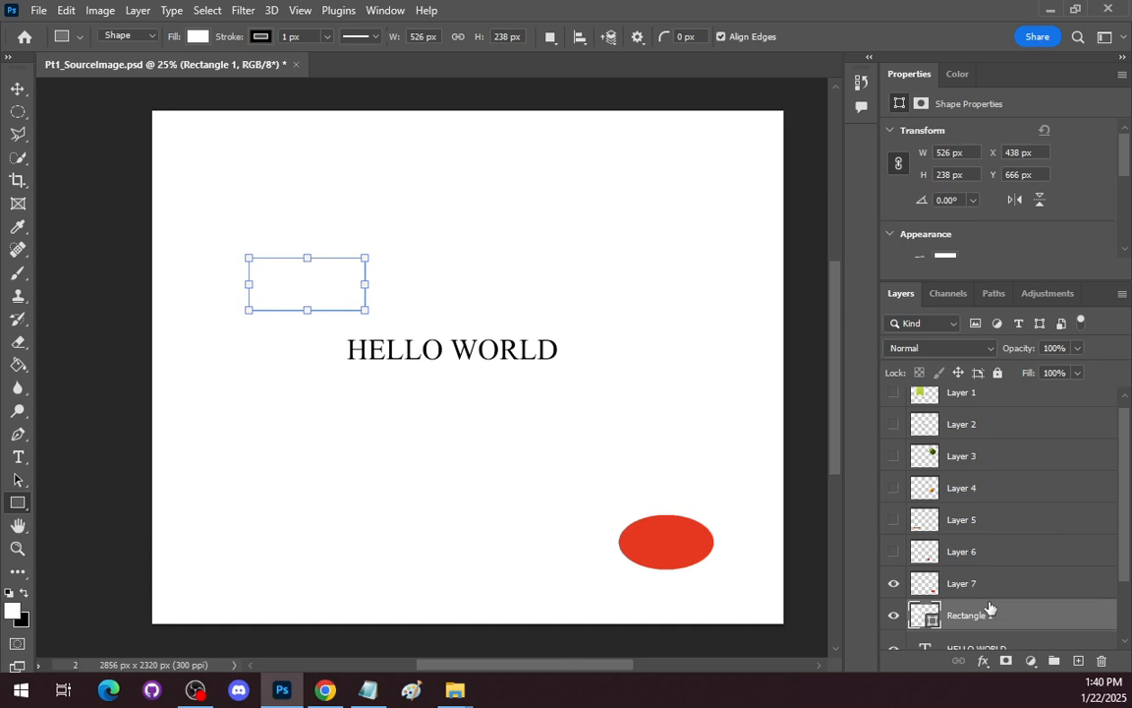
# Erase the upper-left part of the red ellipse on Layer 7 using the Eraser in Brush mode at 111 px.
pyautogui.scroll(-2, 1031, 488)
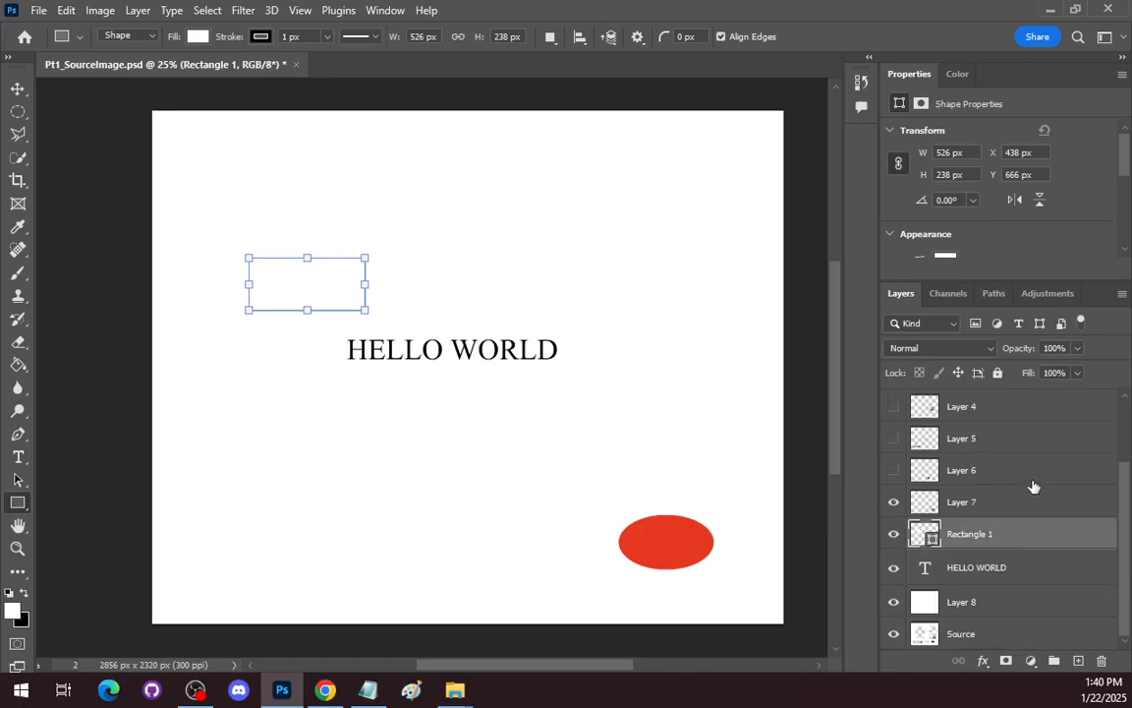
pyautogui.click(938, 503)
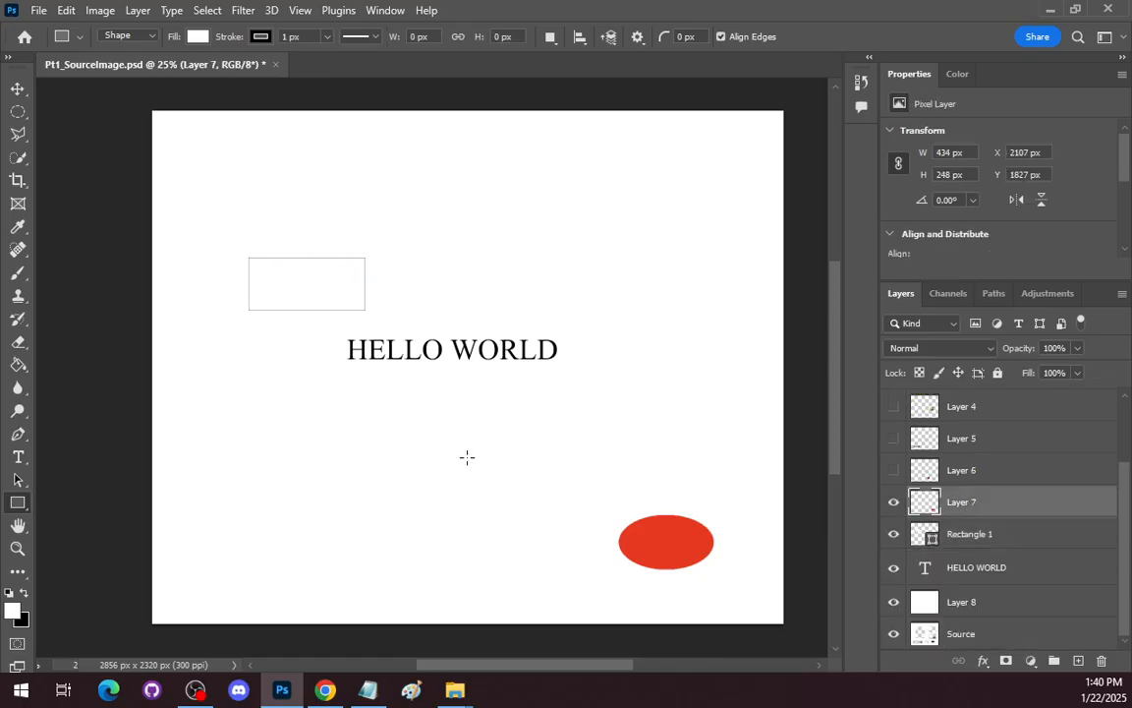
pyautogui.press('e')
pyautogui.rightClick(19, 344)
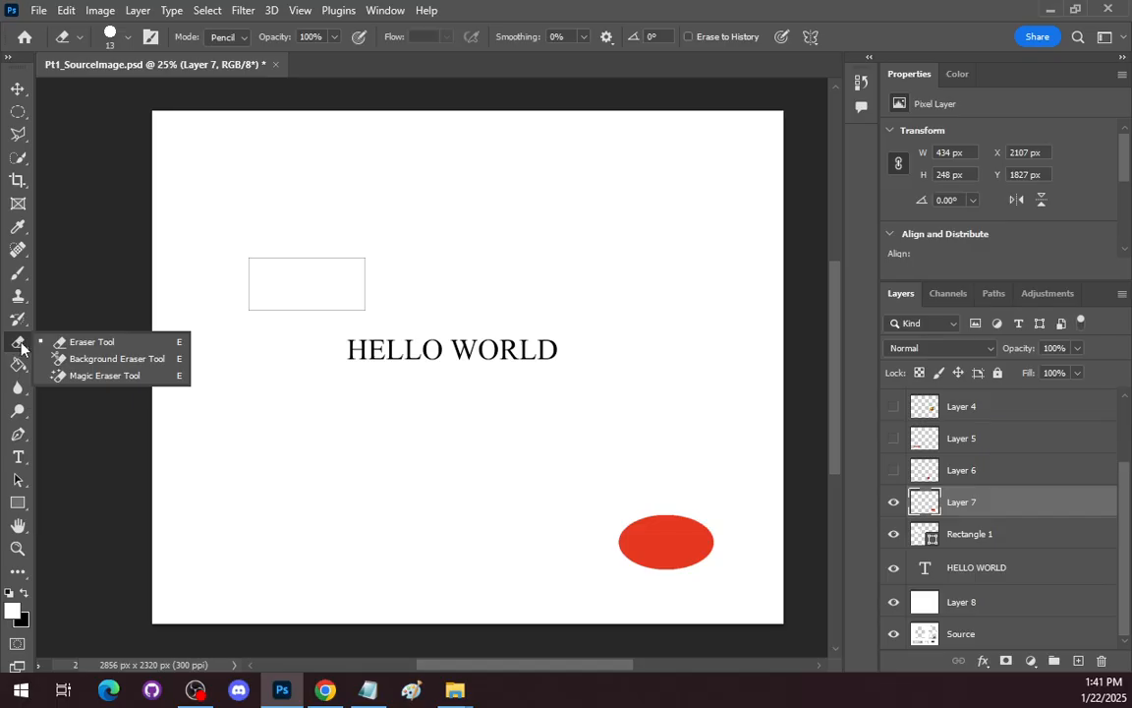
pyautogui.click(93, 341)
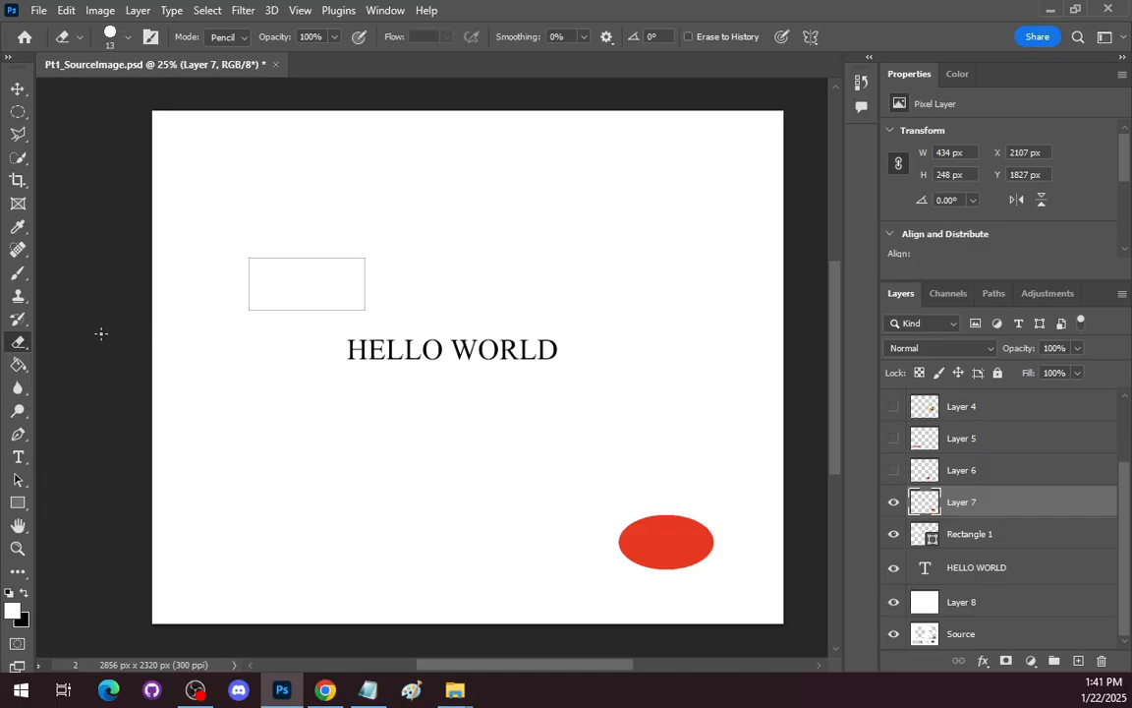
pyautogui.click(224, 36)
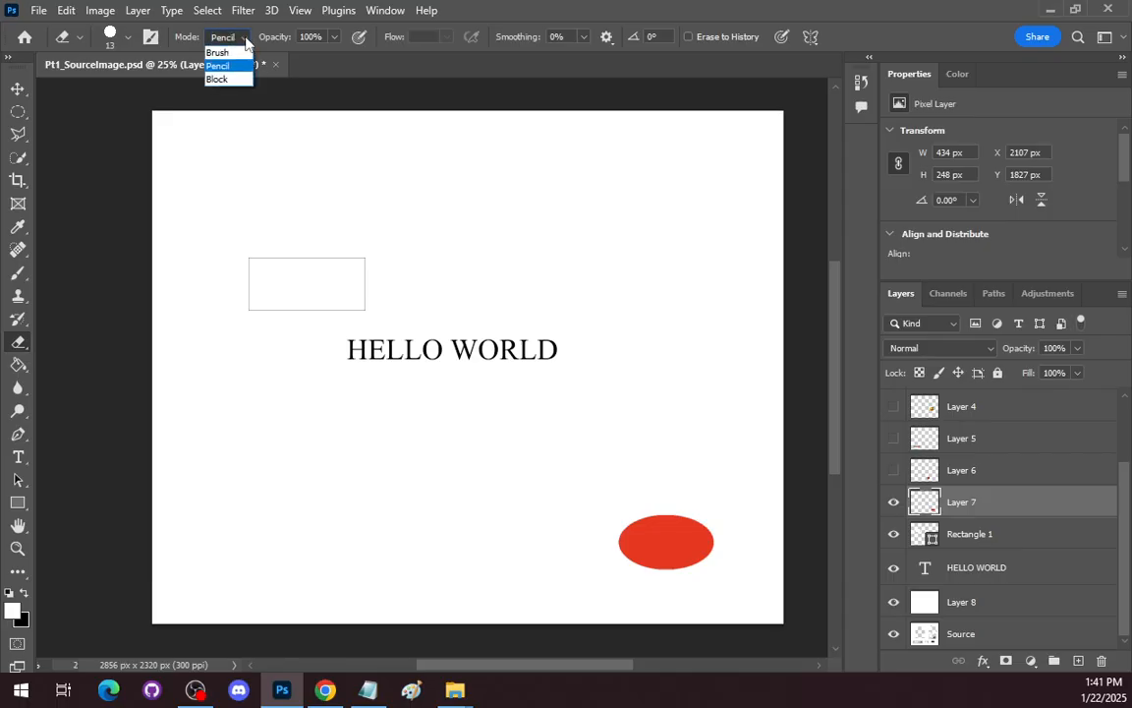
pyautogui.click(221, 53)
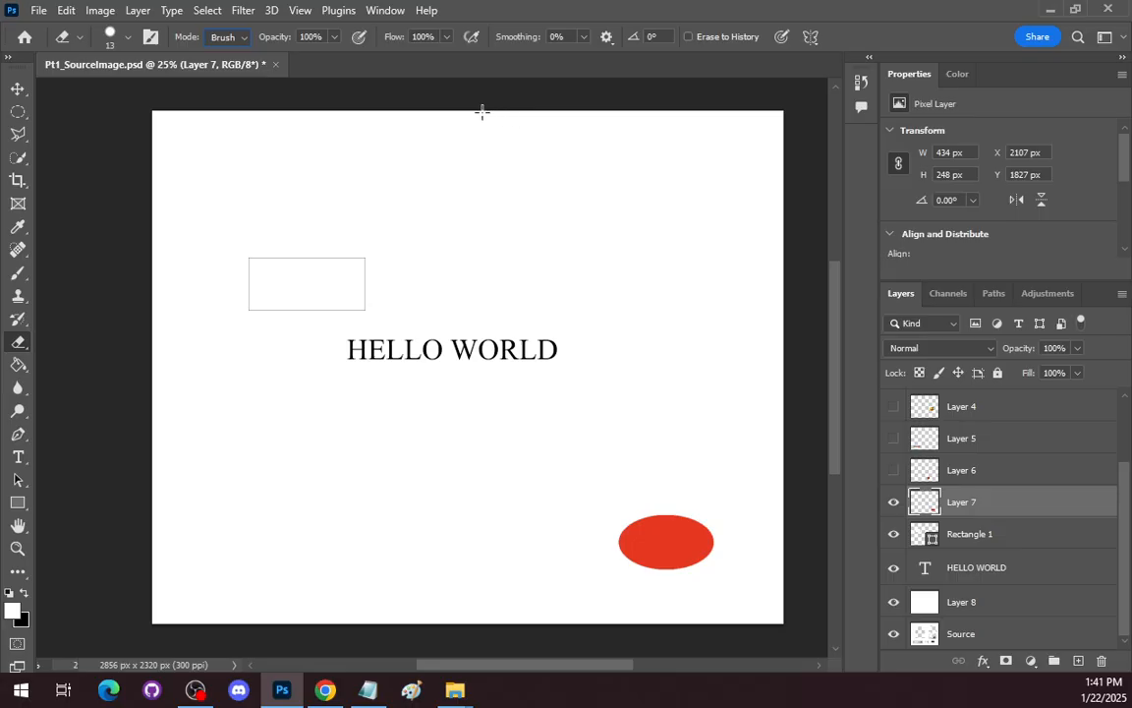
pyautogui.click(110, 35)
pyautogui.moveTo(106, 95); pyautogui.dragTo(154, 96)
pyautogui.moveTo(636, 526)
pyautogui.mouseDown()
pyautogui.moveTo(667, 512)
pyautogui.moveTo(645, 531)
pyautogui.moveTo(634, 515)
pyautogui.moveTo(630, 547)
pyautogui.mouseUp()
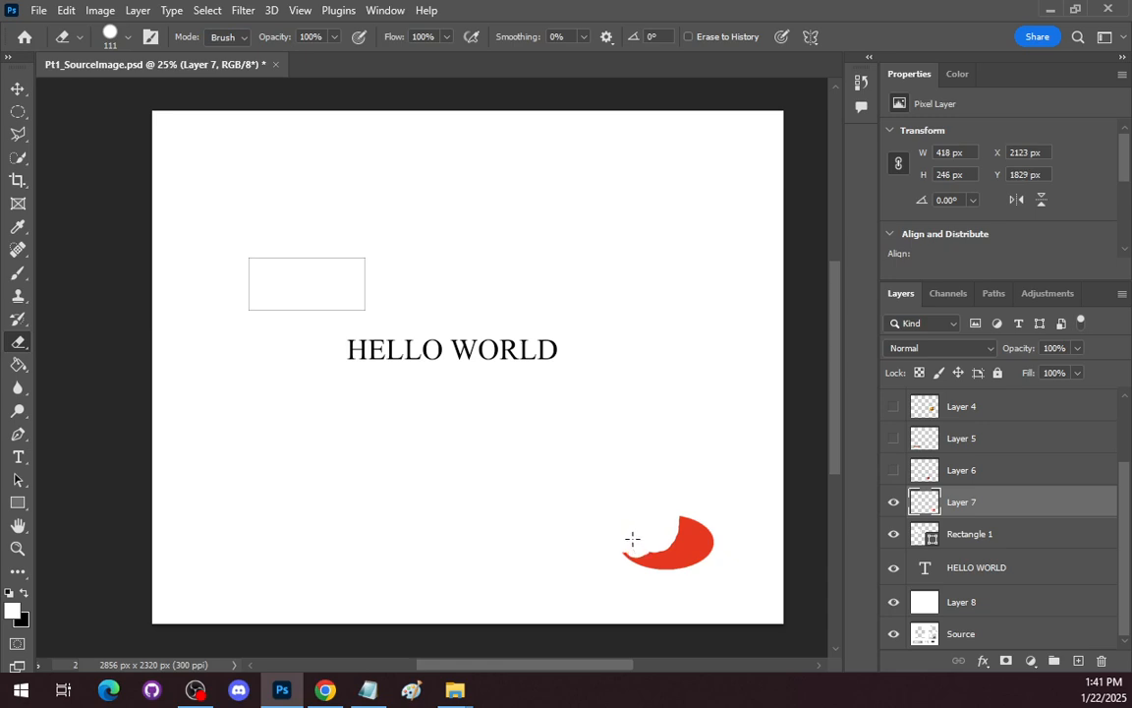
# Enlarge the eraser to 175 px and erase the rest of the red ellipse.
pyautogui.press(']')
pyautogui.press(']')
pyautogui.press(']')
pyautogui.press(']')
pyautogui.press('[')
pyautogui.moveTo(618, 550)
pyautogui.mouseDown()
pyautogui.moveTo(663, 573)
pyautogui.moveTo(714, 556)
pyautogui.moveTo(725, 535)
pyautogui.moveTo(669, 543)
pyautogui.mouseUp()
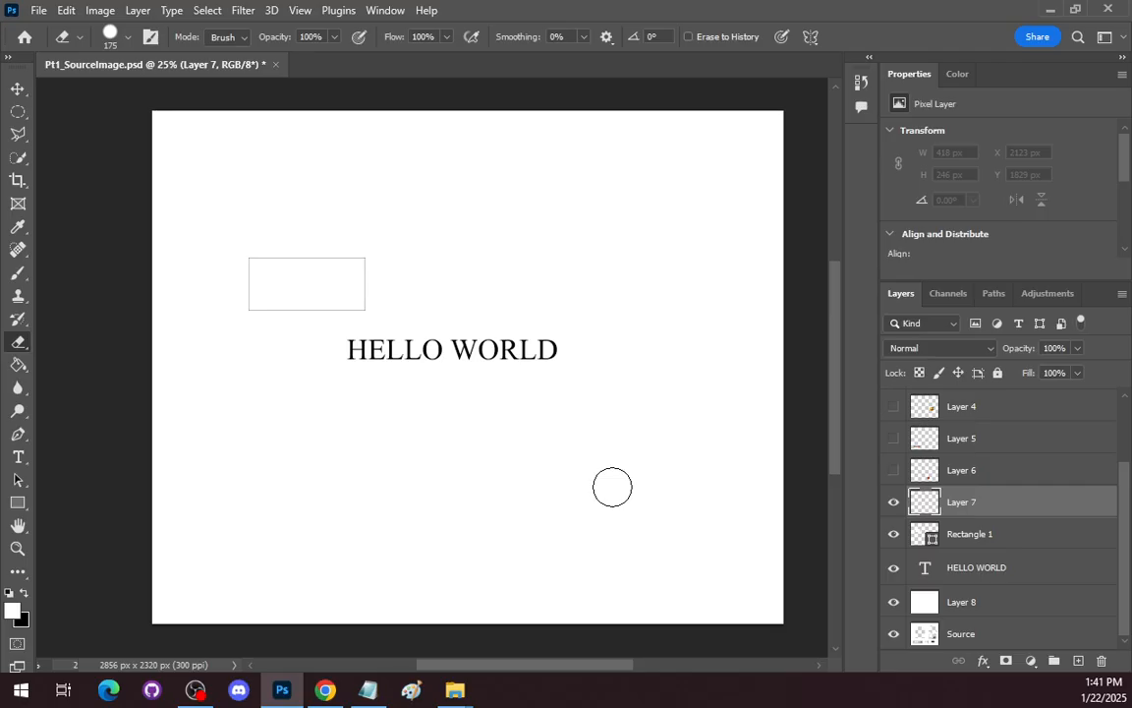
# Examine the Blur, Dodge and Sponge tools and the related tools grouped with them.
pyautogui.click(18, 387)
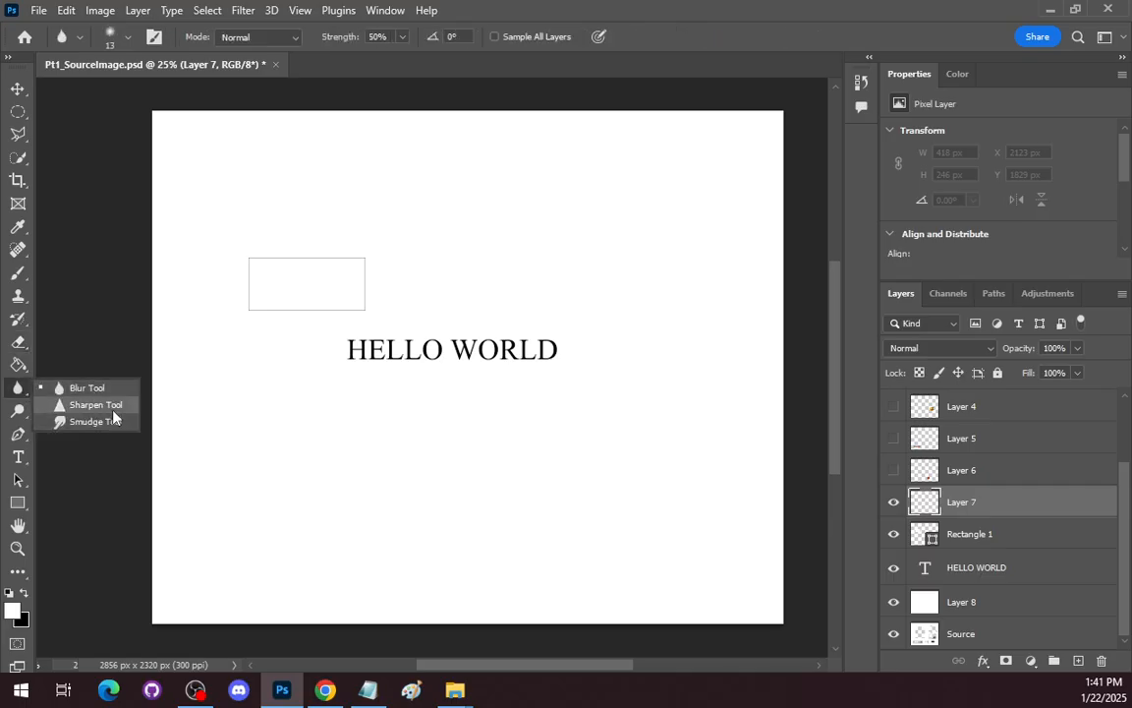
pyautogui.click(18, 413)
pyautogui.click(21, 417)
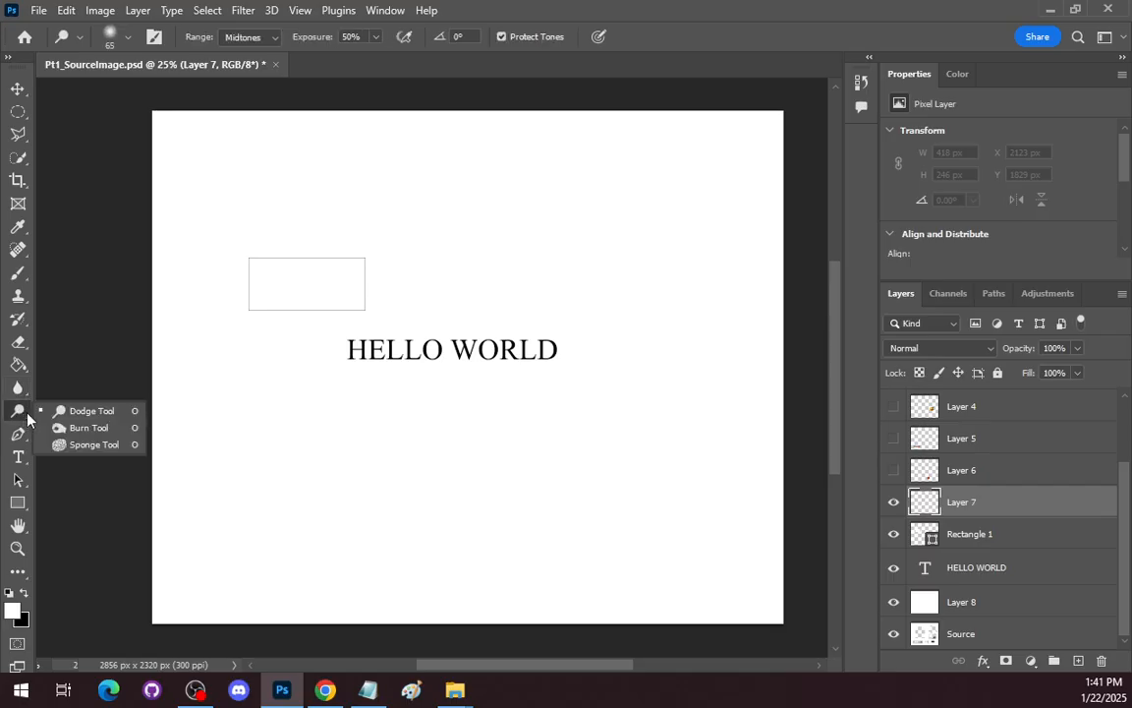
pyautogui.click(109, 448)
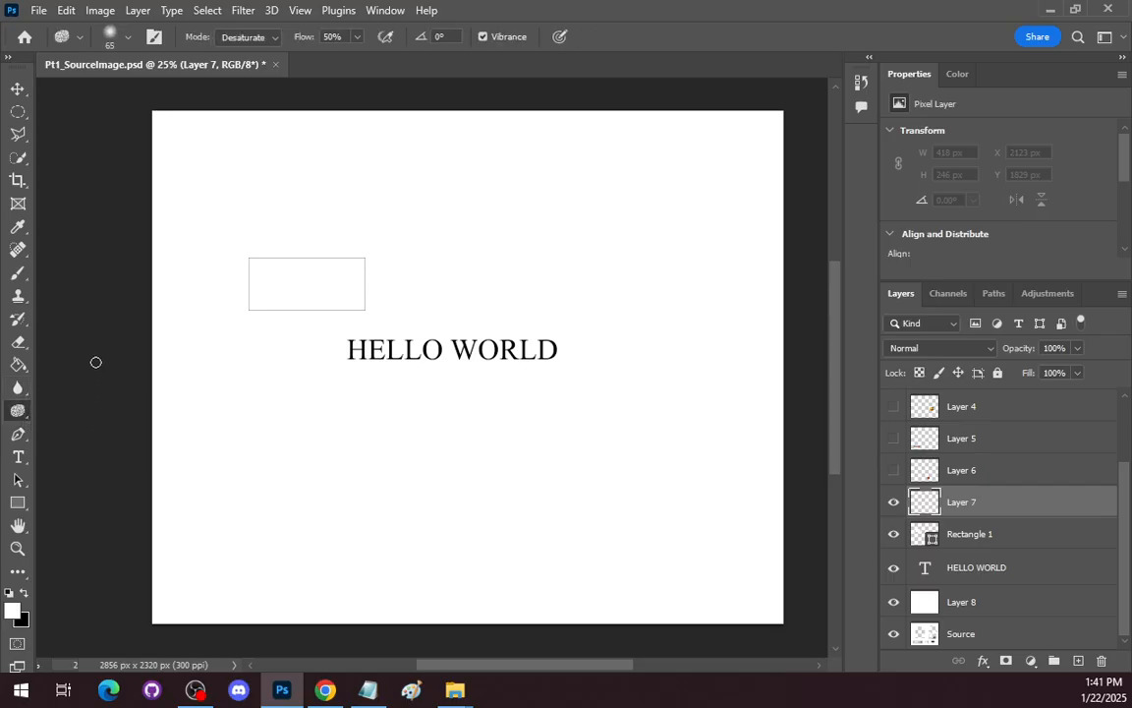
pyautogui.click(19, 417)
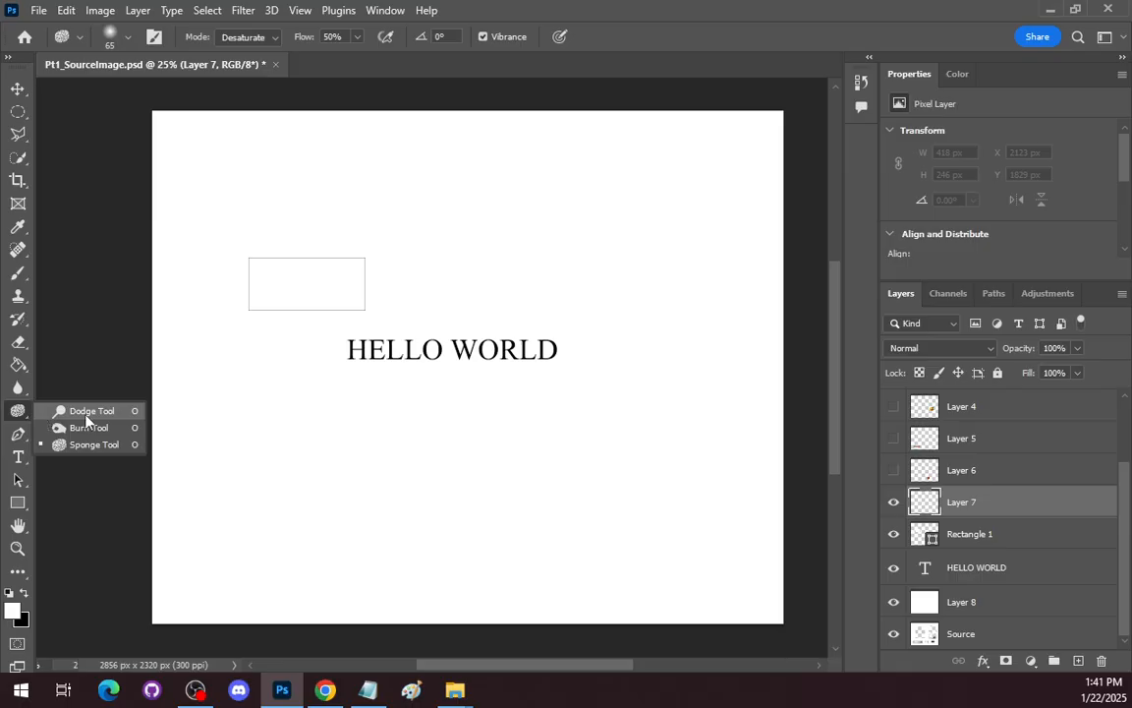
pyautogui.click(84, 410)
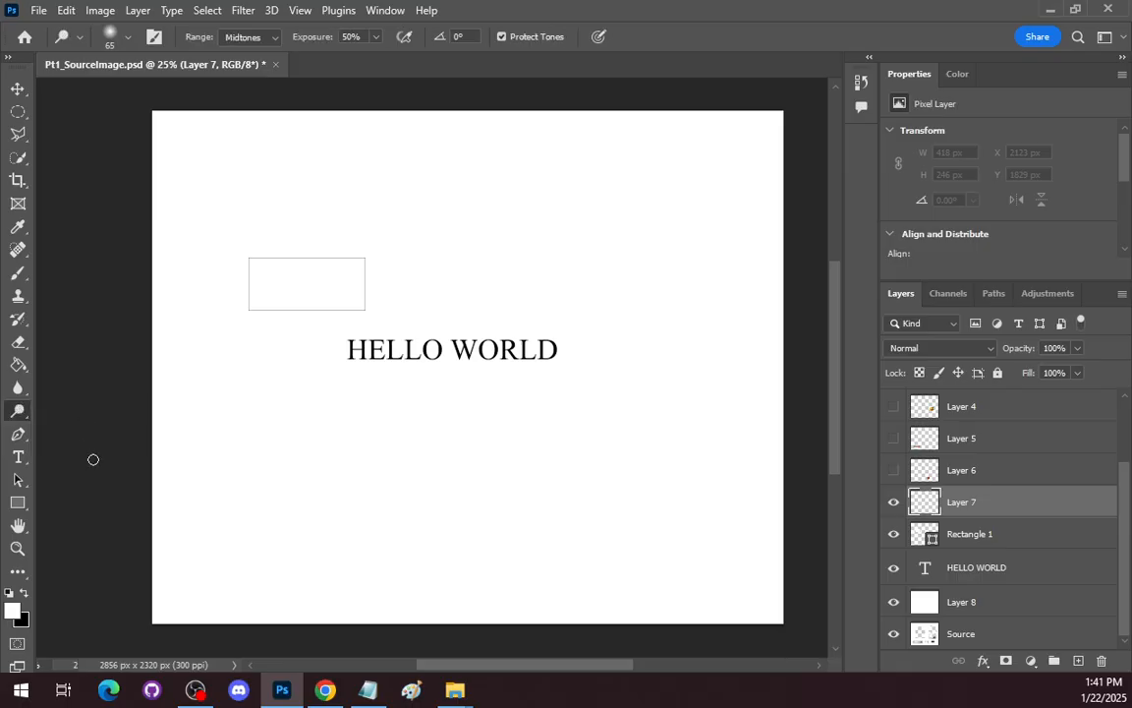
pyautogui.click(17, 387)
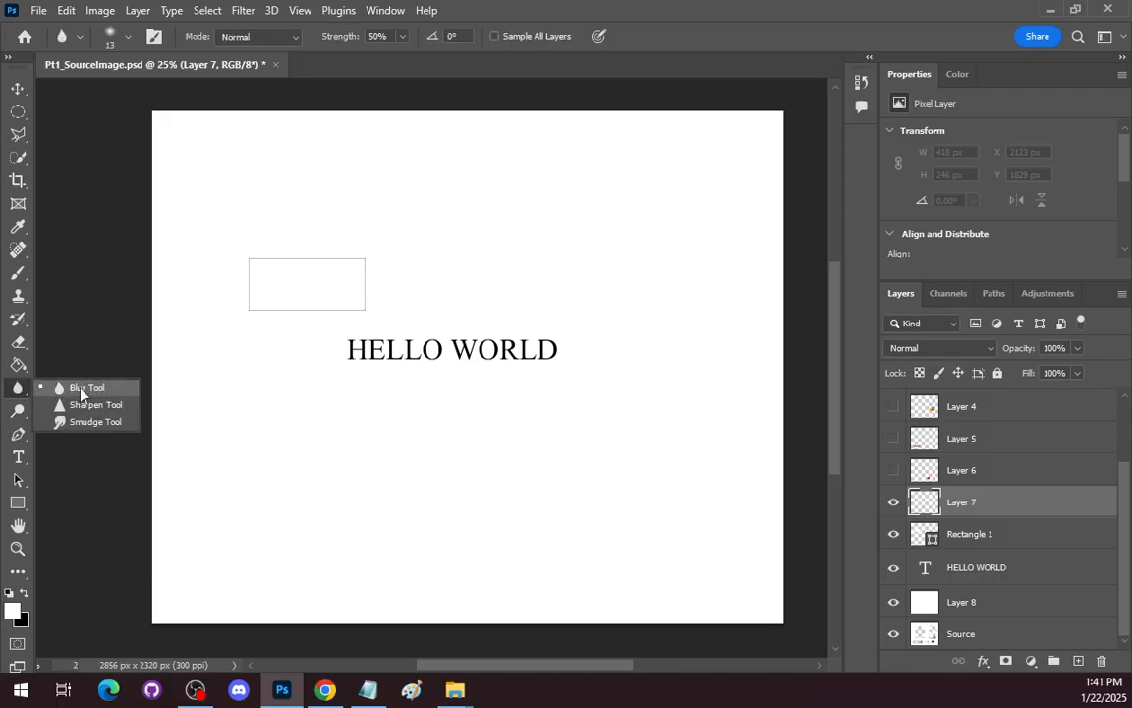
pyautogui.click(80, 391)
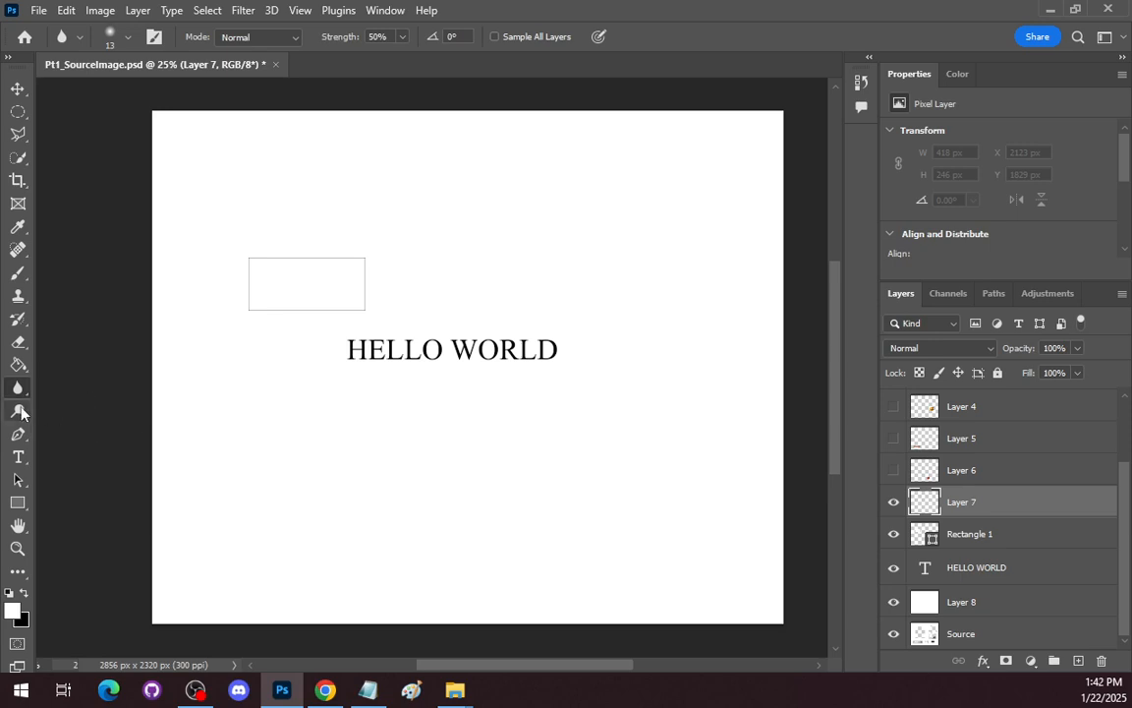
# Choose the Smudge tool, then show and select Layer 4 with the yellow pepper.
pyautogui.click(18, 387)
pyautogui.click(79, 424)
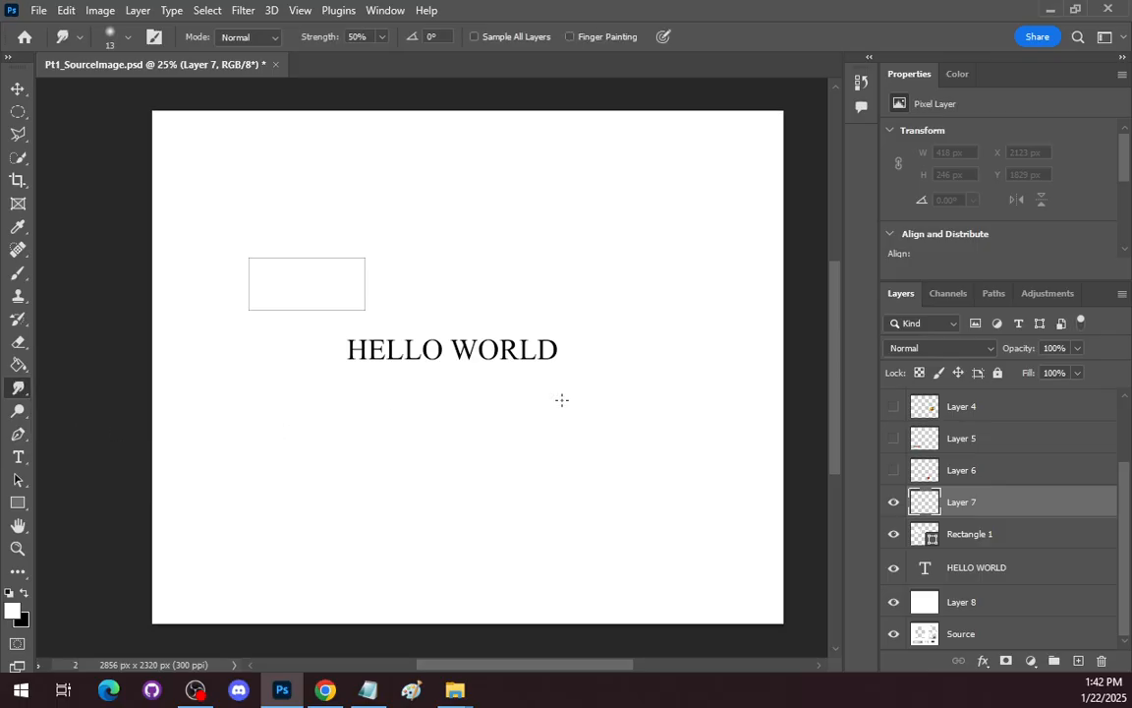
pyautogui.click(893, 406)
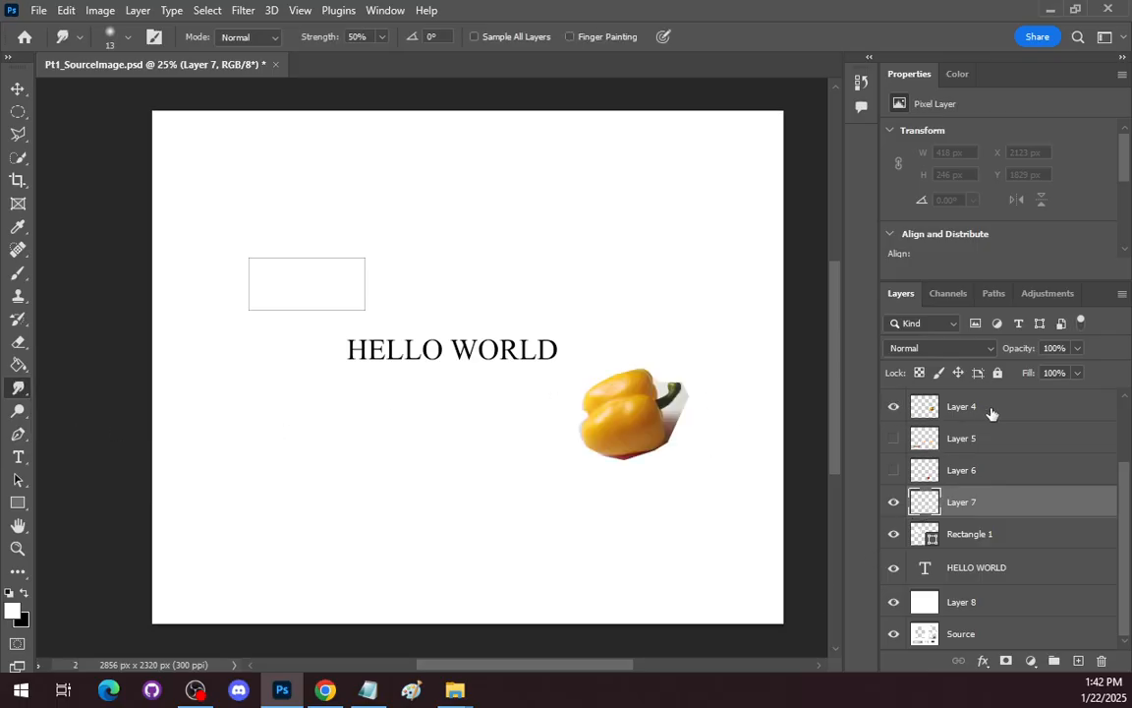
pyautogui.click(988, 409)
# Enlarge the smudge brush to 100 px and smear the upper edge of the yellow pepper outward.
pyautogui.press(']')
pyautogui.press(']')
pyautogui.press(']')
pyautogui.press(']')
pyautogui.press(']')
pyautogui.press(']')
pyautogui.press(']')
pyautogui.press(']')
pyautogui.press(']')
pyautogui.press(']')
pyautogui.press(']')
pyautogui.press(']')
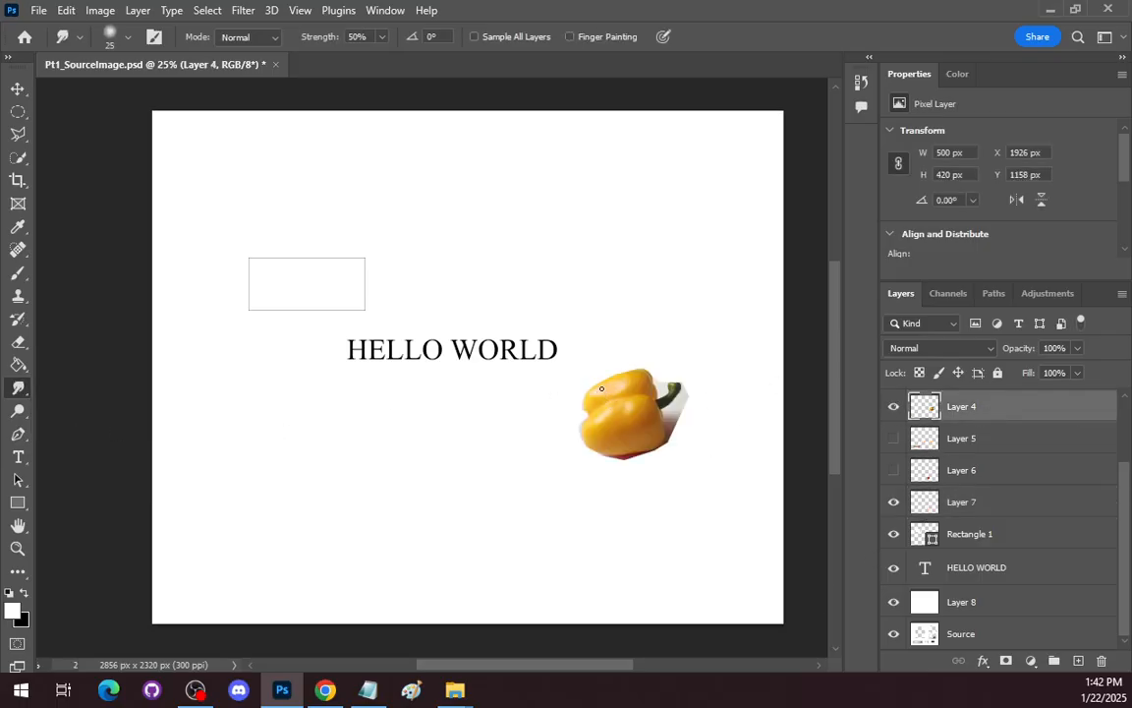
pyautogui.moveTo(585, 348)
pyautogui.mouseDown()
pyautogui.moveTo(605, 392)
pyautogui.moveTo(602, 370)
pyautogui.moveTo(603, 381)
pyautogui.moveTo(614, 369)
pyautogui.moveTo(641, 371)
pyautogui.moveTo(633, 364)
pyautogui.moveTo(581, 398)
pyautogui.moveTo(590, 383)
pyautogui.moveTo(574, 382)
pyautogui.moveTo(586, 370)
pyautogui.moveTo(643, 365)
pyautogui.mouseUp()
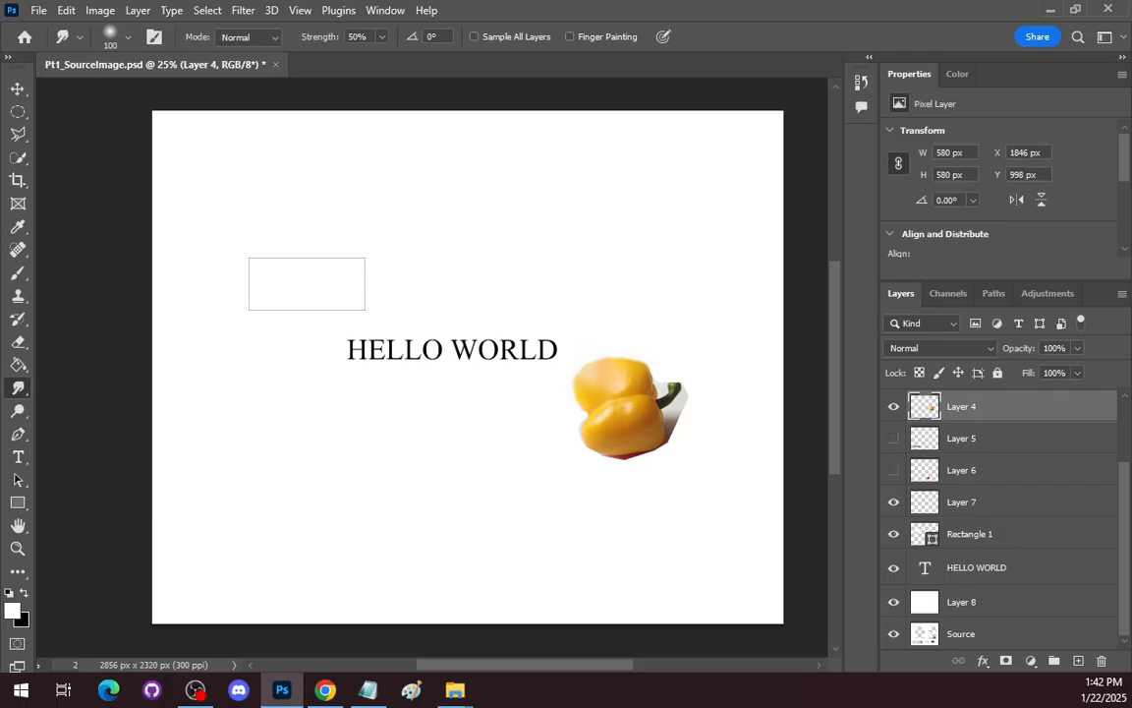
# Move the yellow pepper over the middle of the HELLO WORLD text.
pyautogui.click(18, 87)
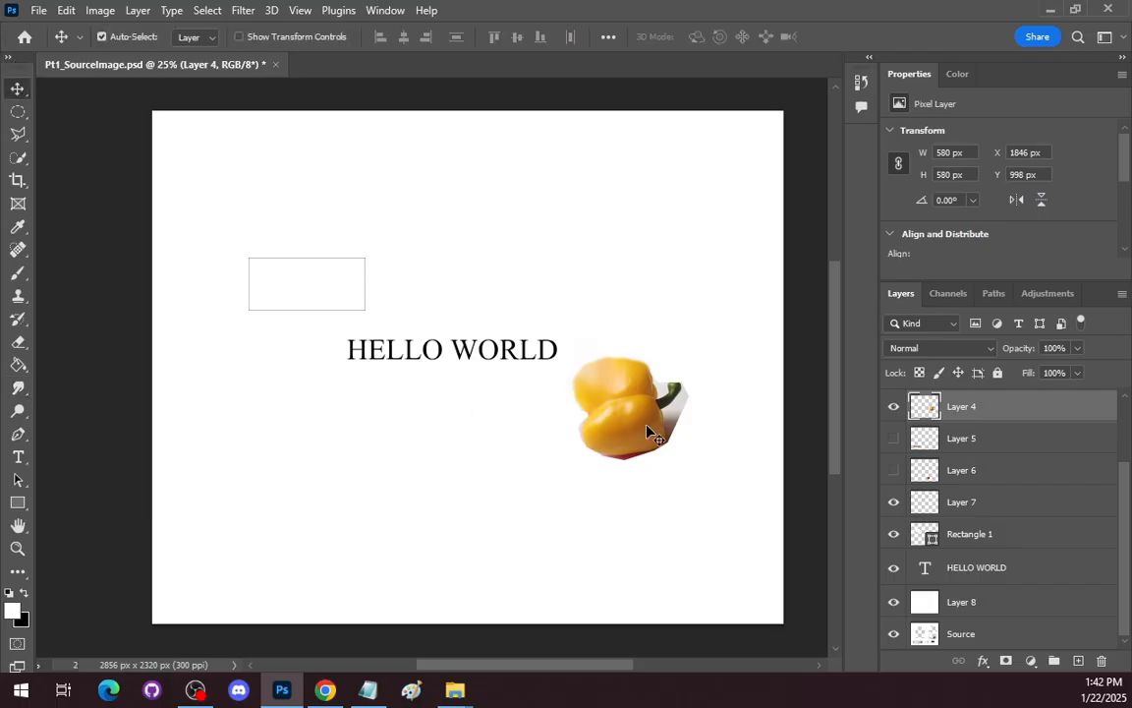
pyautogui.moveTo(646, 429); pyautogui.dragTo(478, 407)
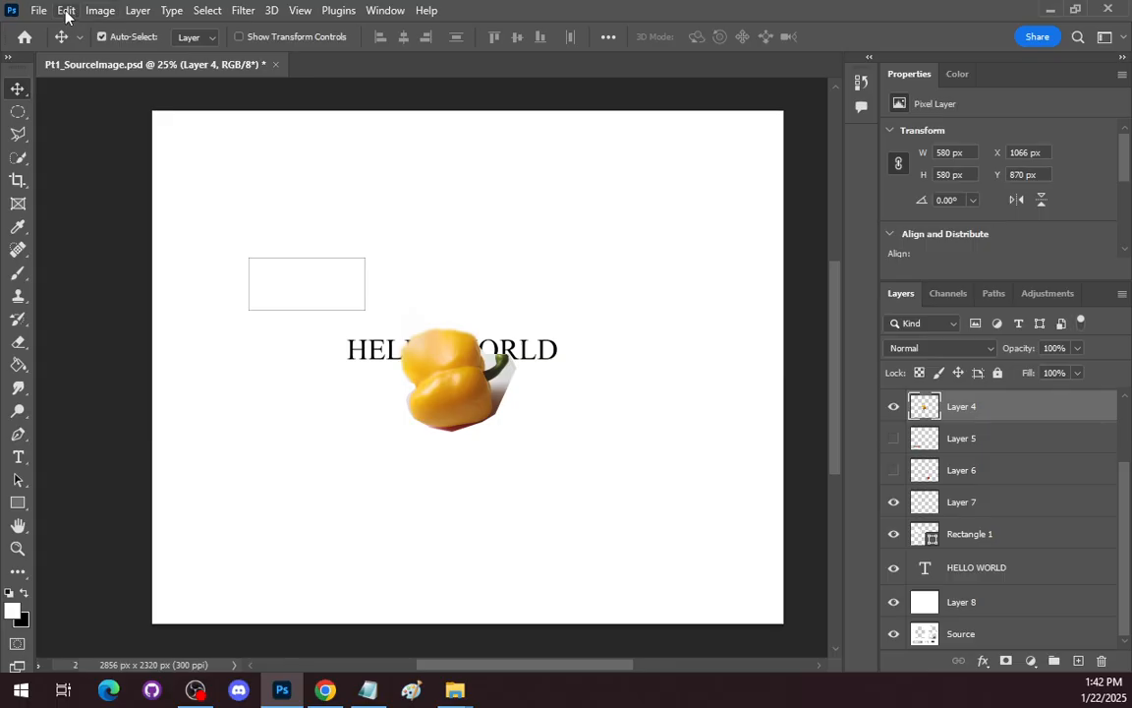
# Show the rulers around the canvas and hide them again.
pyautogui.click(301, 12)
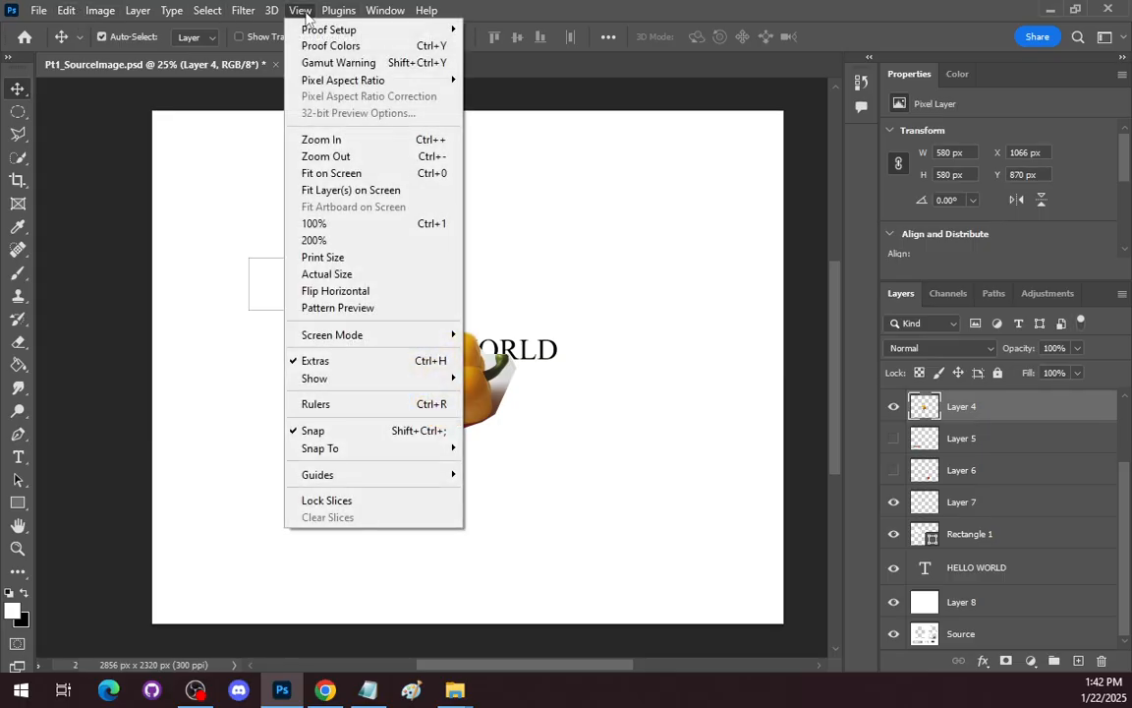
pyautogui.moveTo(376, 379)
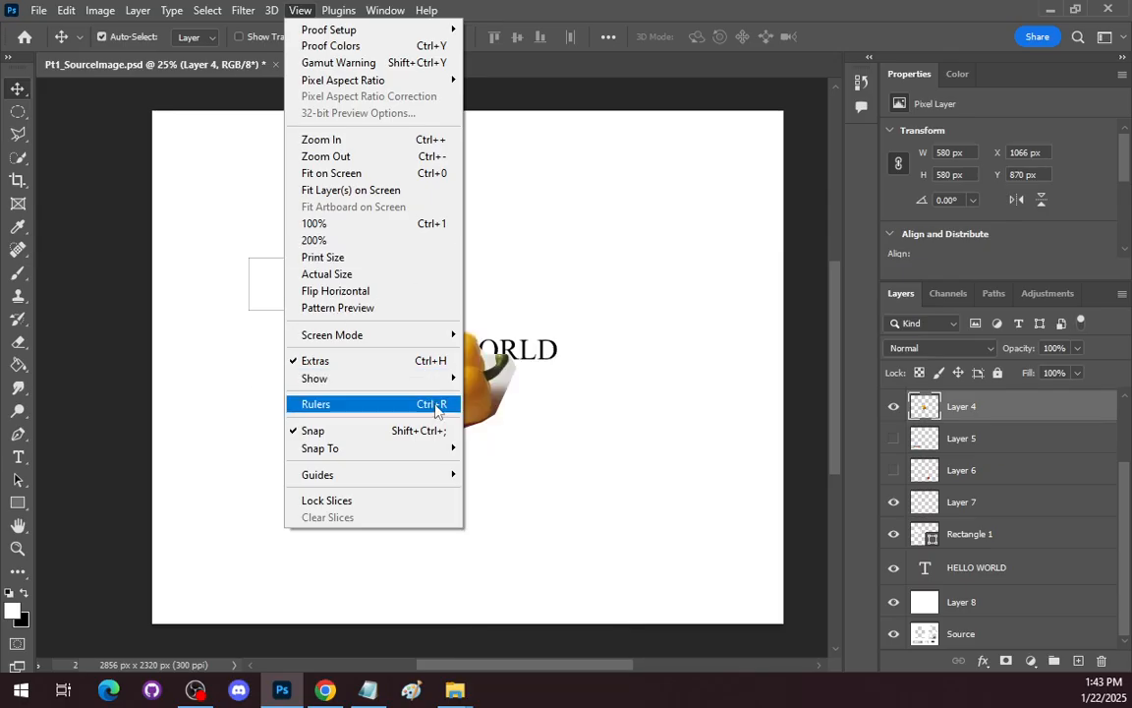
pyautogui.click(437, 403)
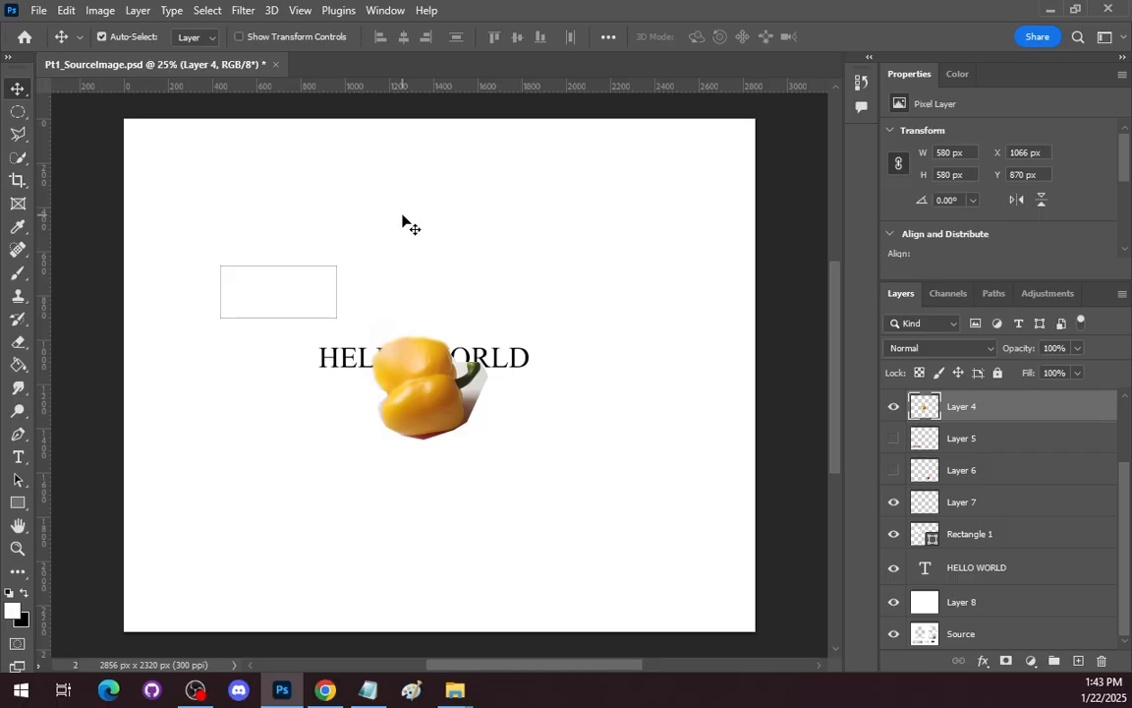
pyautogui.hotkey('ctrl', 'r')
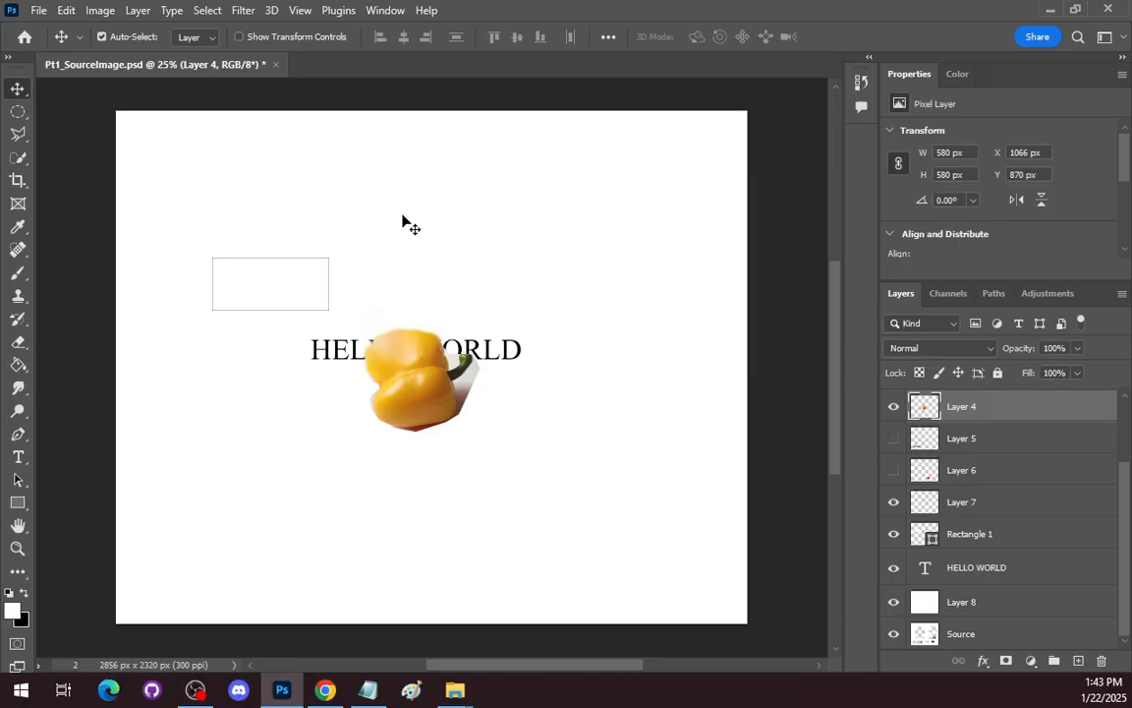
# Examine the yellow pepper at 100%, 200% and 1600% zoom, down to its individual pixels.
pyautogui.click(73, 669)
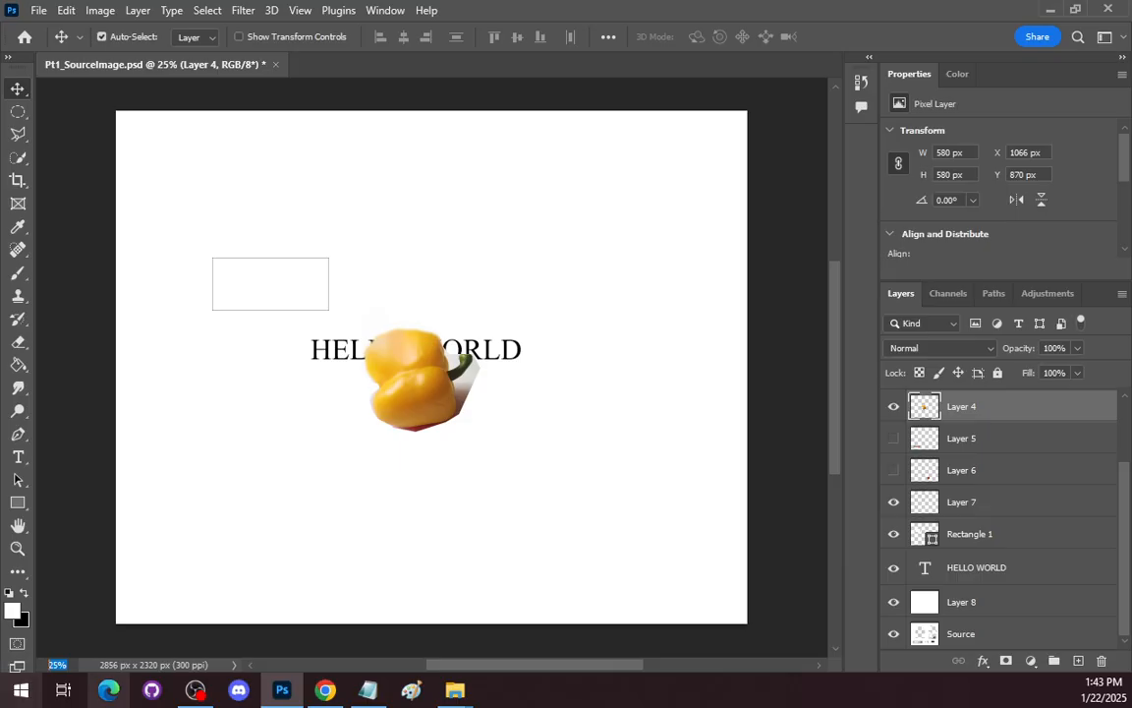
pyautogui.write('100')
pyautogui.press('Return')
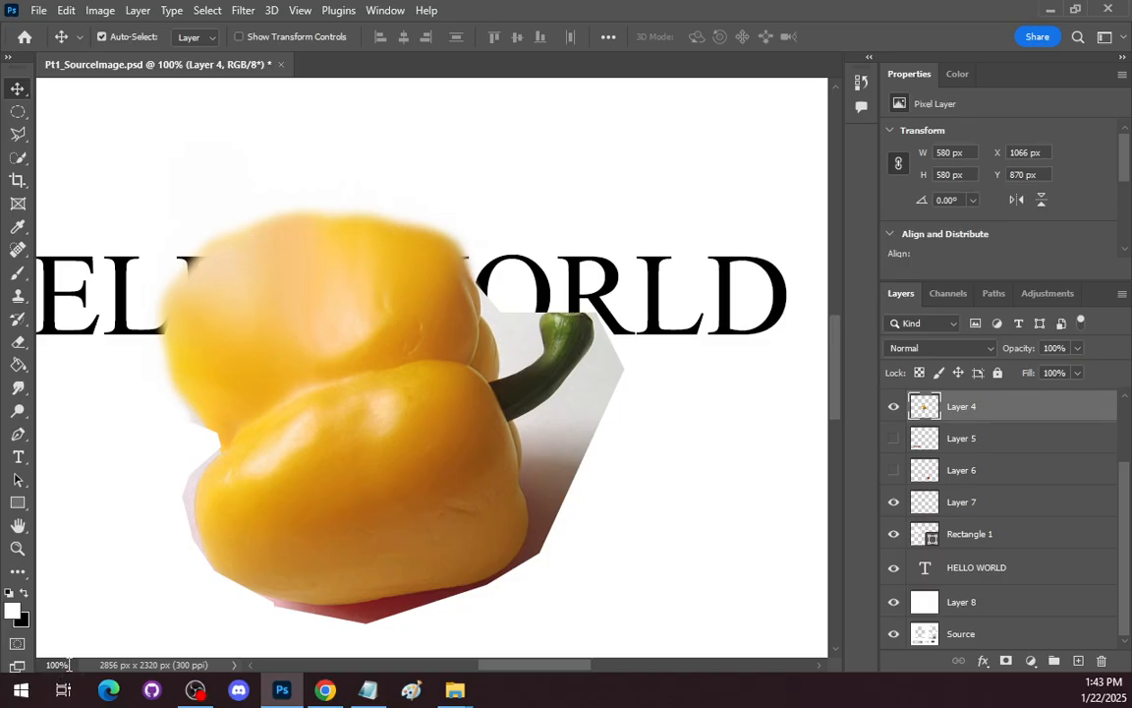
pyautogui.moveTo(69, 665); pyautogui.dragTo(3, 642)
pyautogui.write('200')
pyautogui.press('Return')
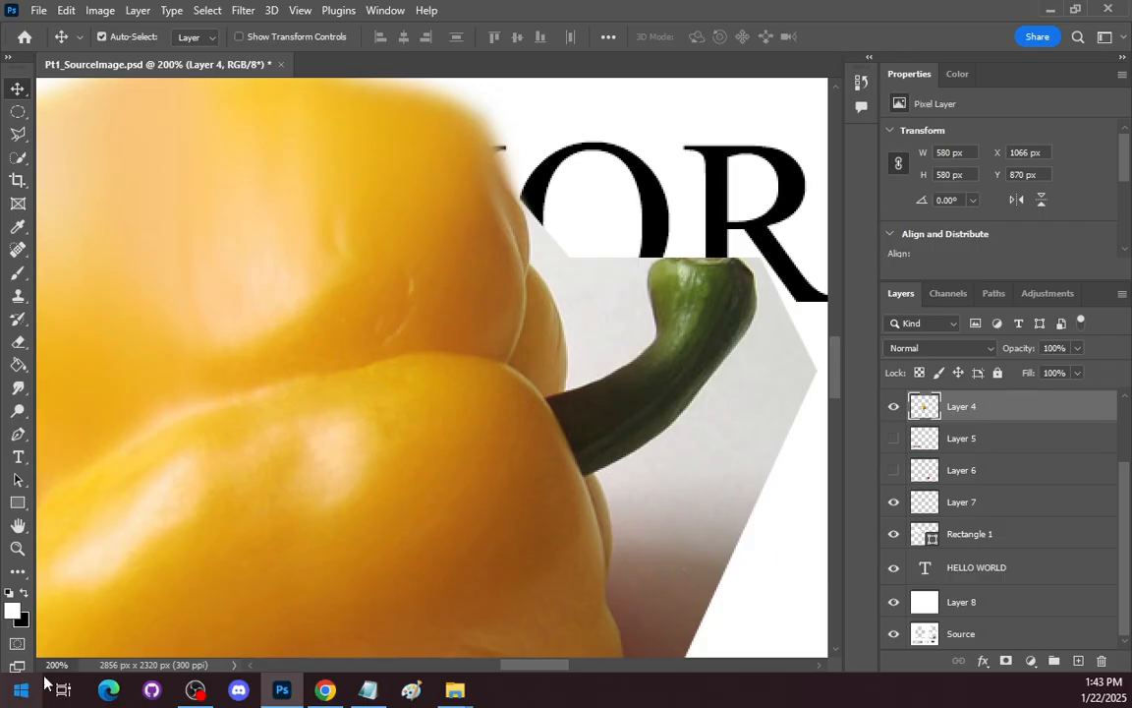
pyautogui.moveTo(63, 665); pyautogui.dragTo(5, 660)
pyautogui.write('1600')
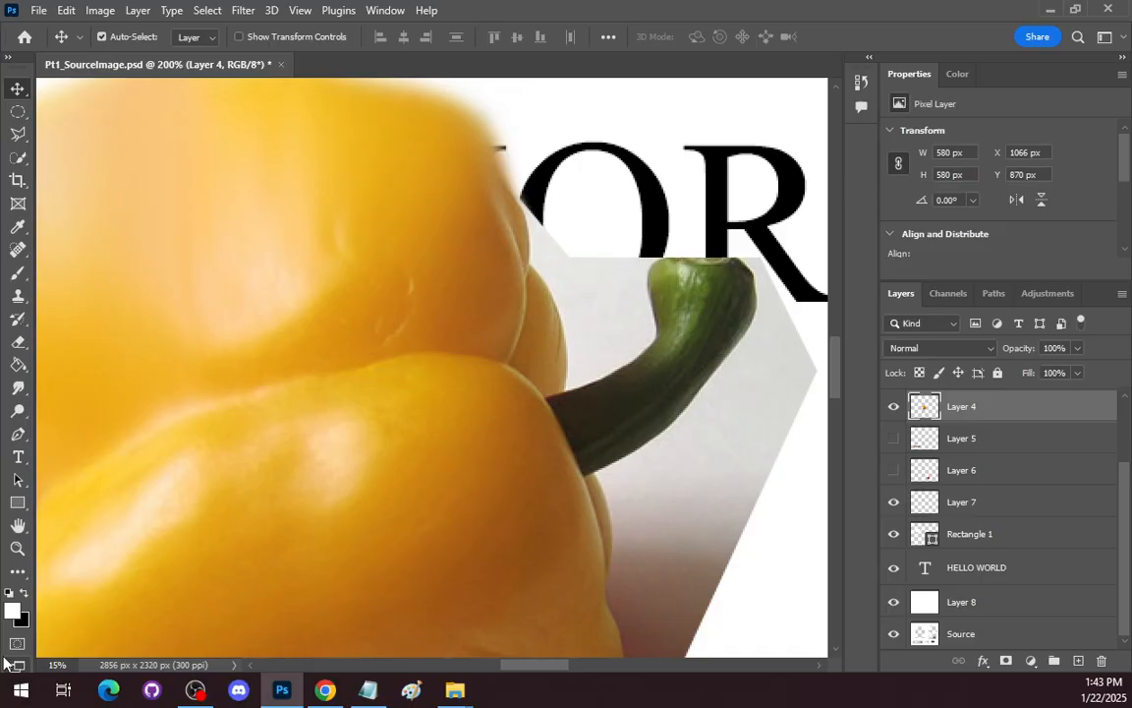
pyautogui.press('Return')
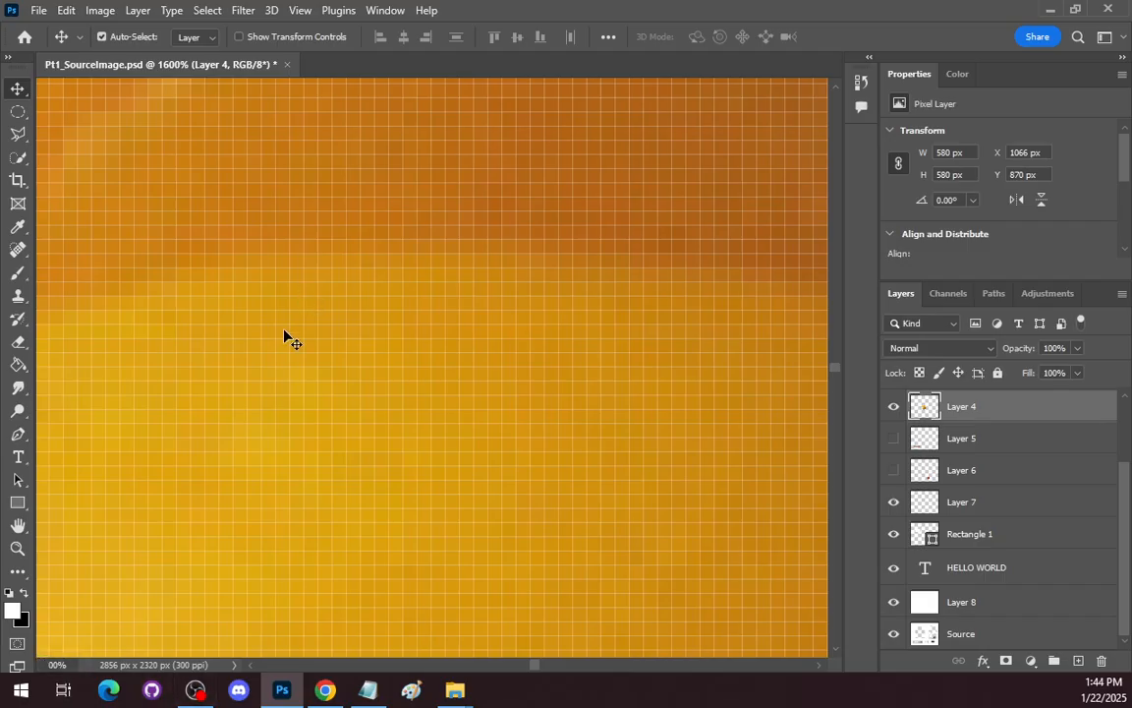
# Nudge the yellow pepper 1 px to the right at 100% zoom and return the view to 25%.
pyautogui.hotkey('ctrl', '1')
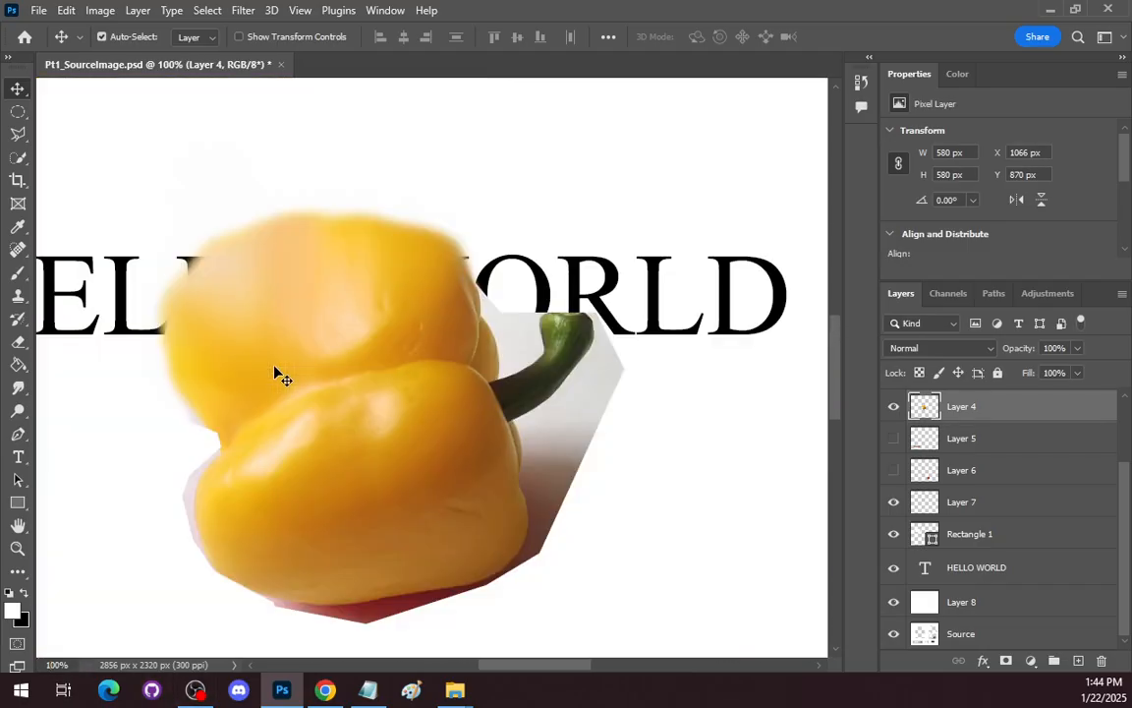
pyautogui.press('Right')
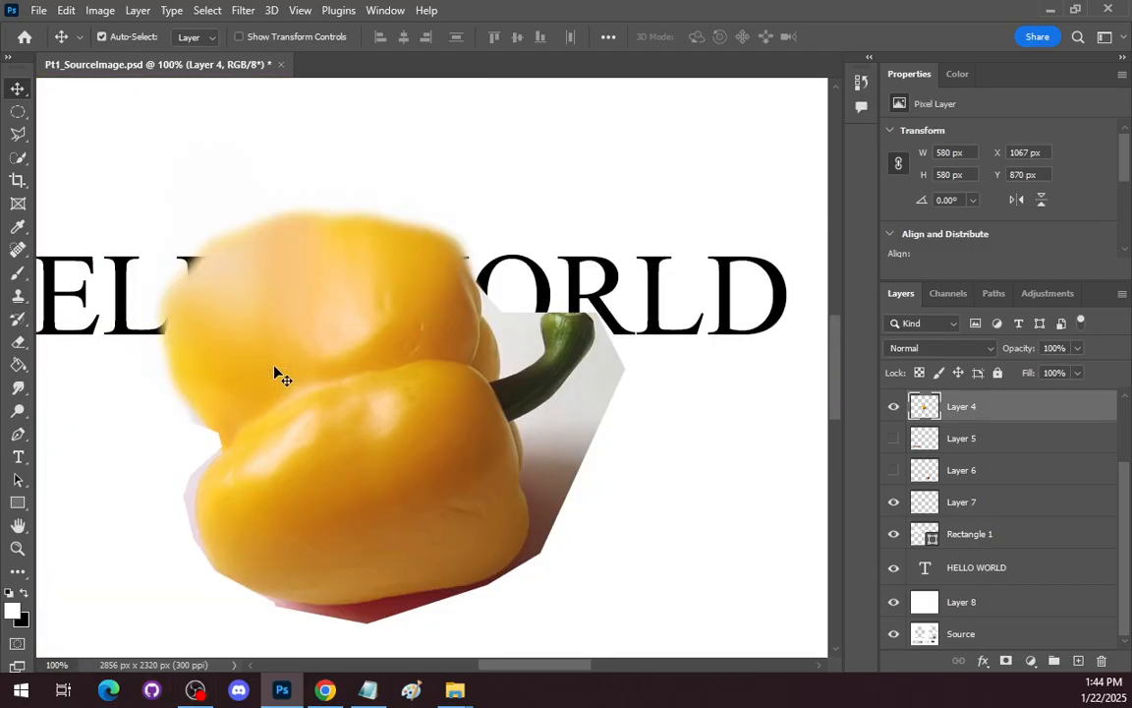
pyautogui.click(59, 666)
pyautogui.write('25')
pyautogui.press('Return')
pyautogui.moveTo(314, 692)
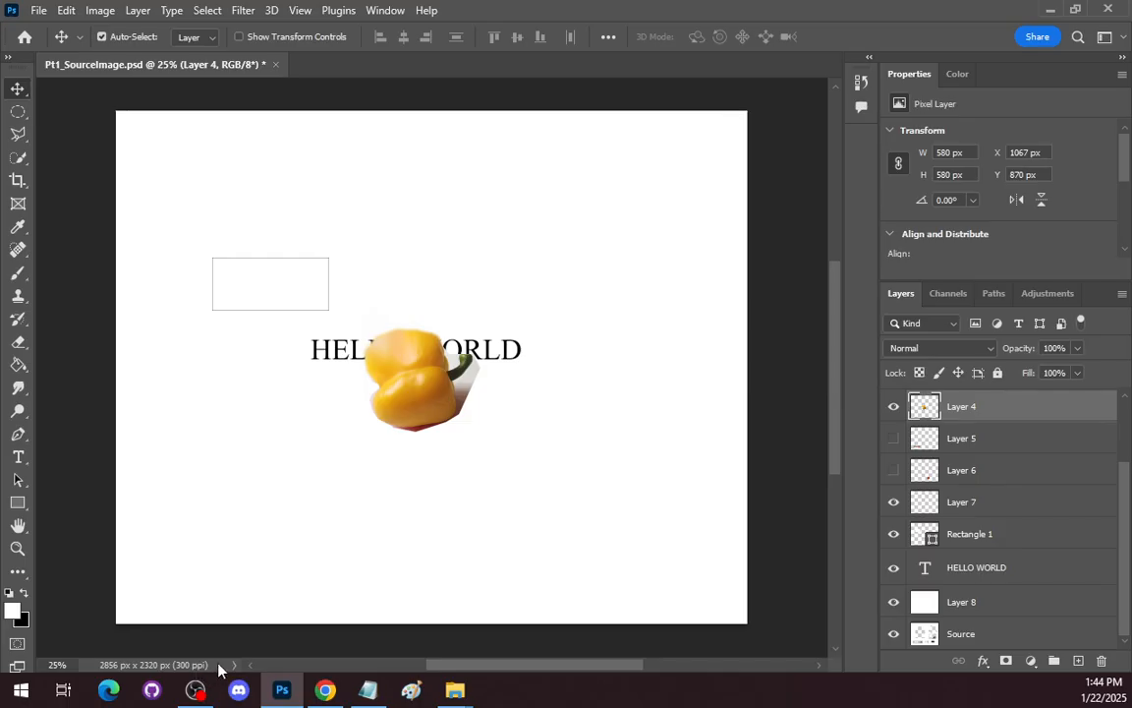
# Examine the document's dimensions, resolution and resampling options in Image Size, and leave them without applying changes.
pyautogui.click(101, 10)
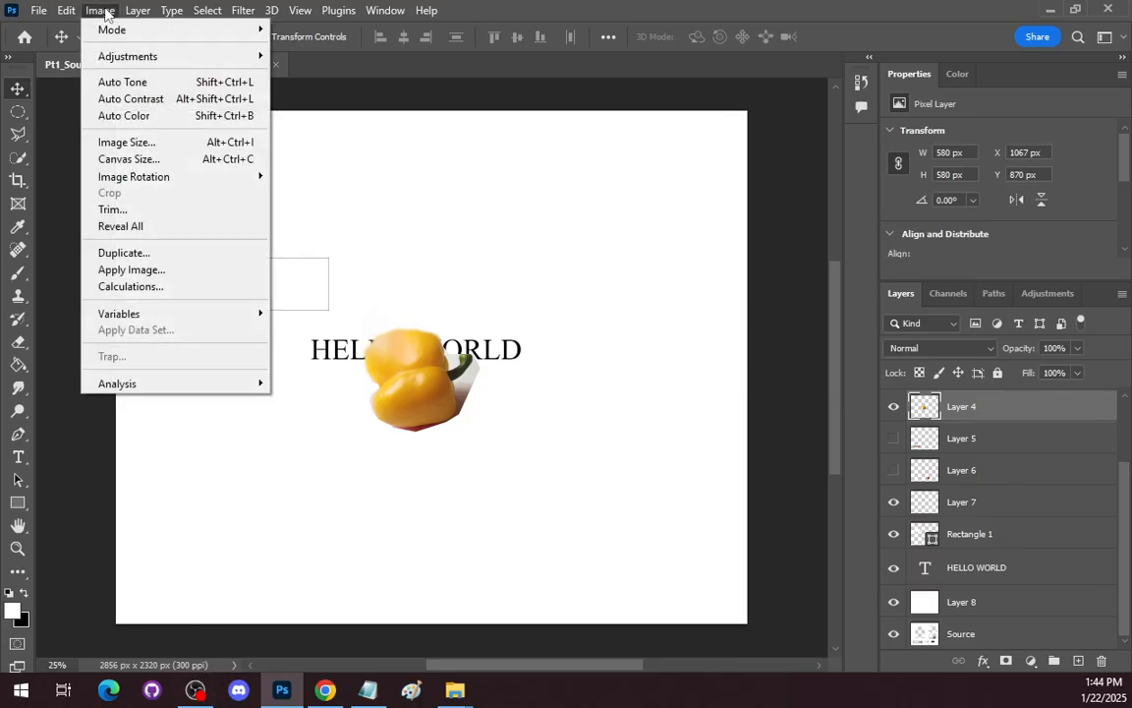
pyautogui.click(135, 144)
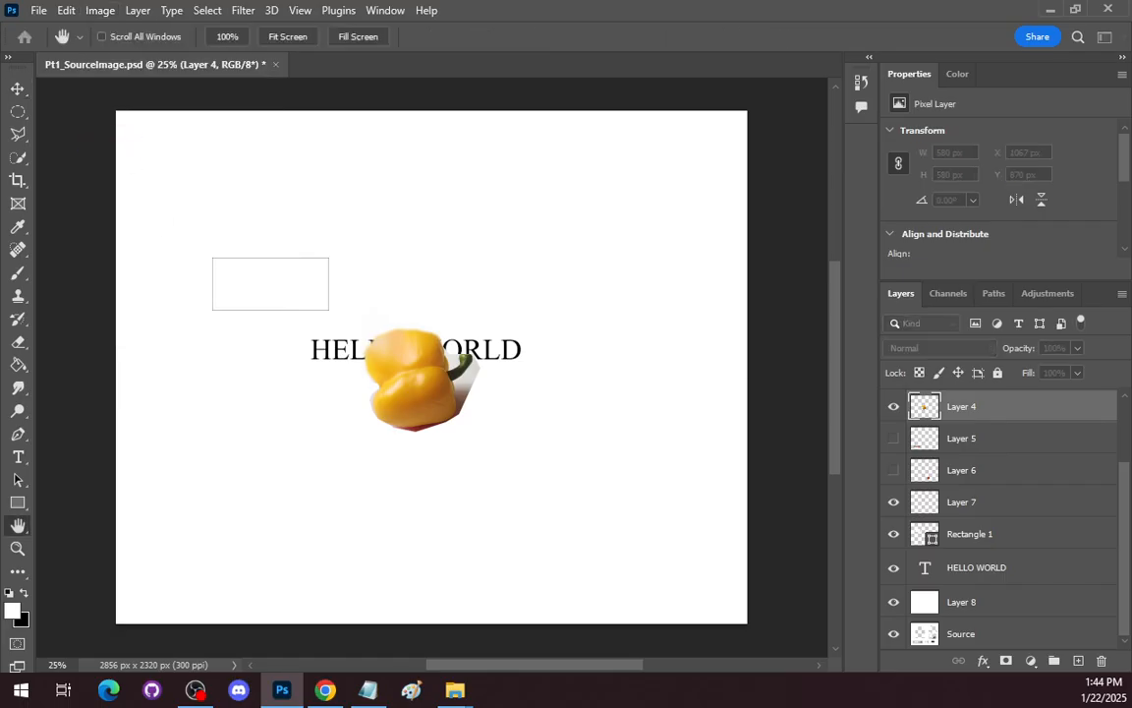
pyautogui.moveTo(652, 265); pyautogui.dragTo(499, 108)
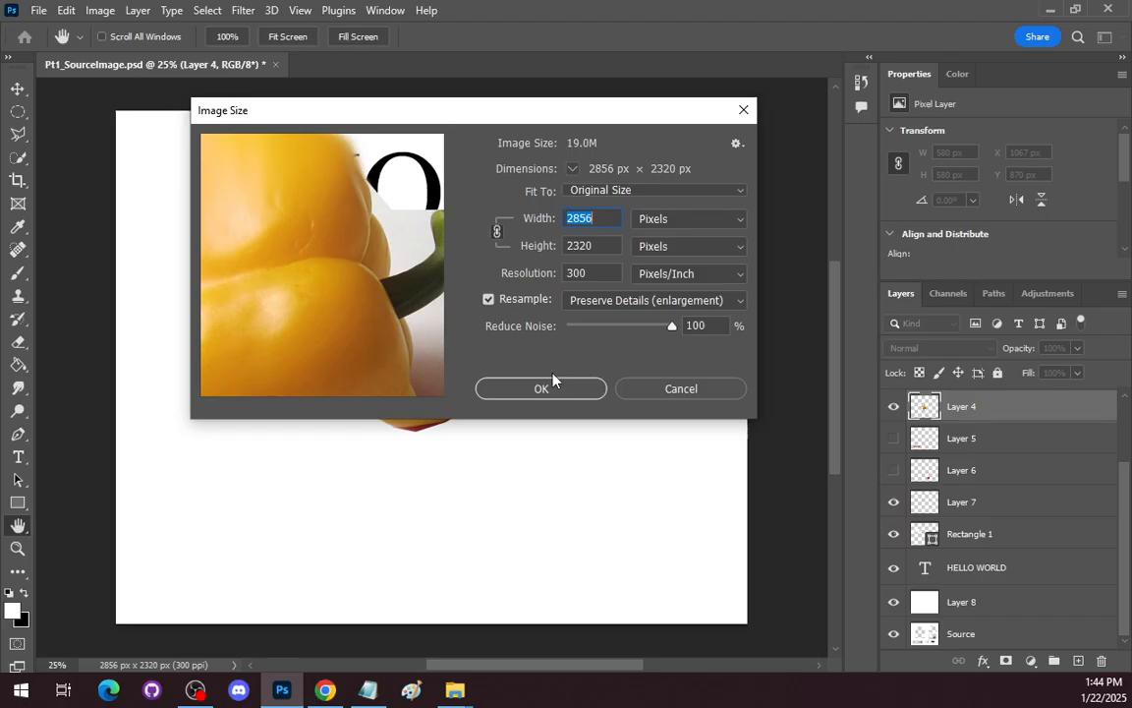
pyautogui.click(699, 391)
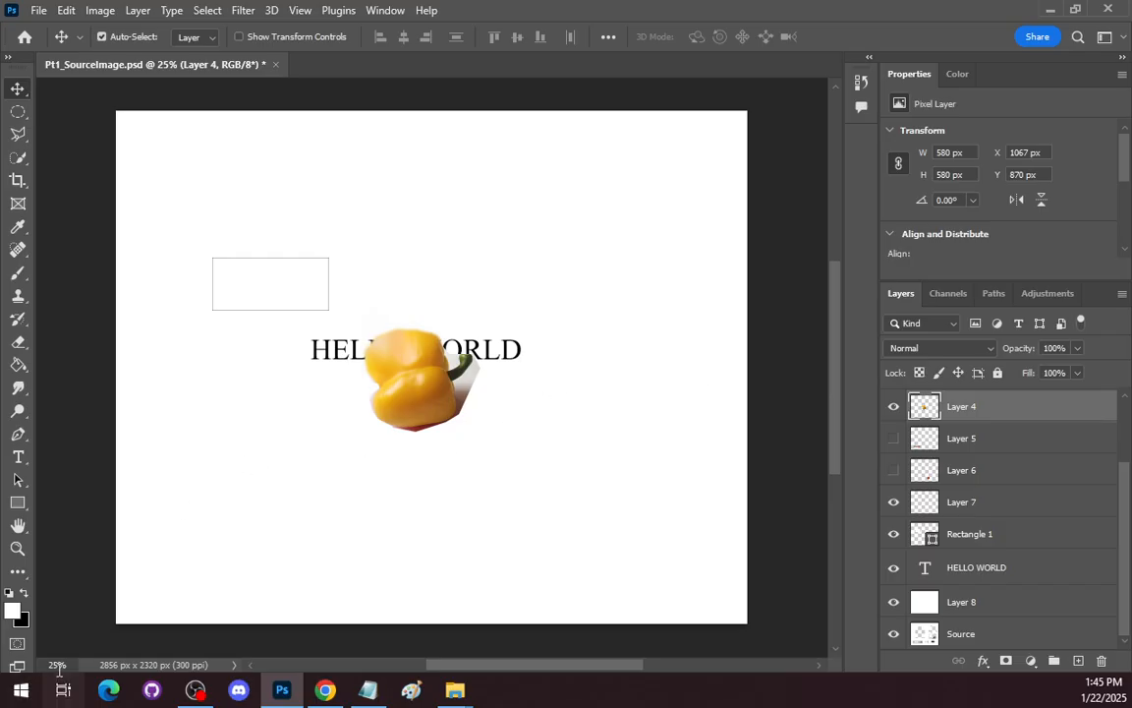
# Erase the grey background to the right of the yellow pepper and its stem using the 175 px Eraser.
pyautogui.moveTo(59, 665); pyautogui.dragTo(1, 655)
pyautogui.press('Return')
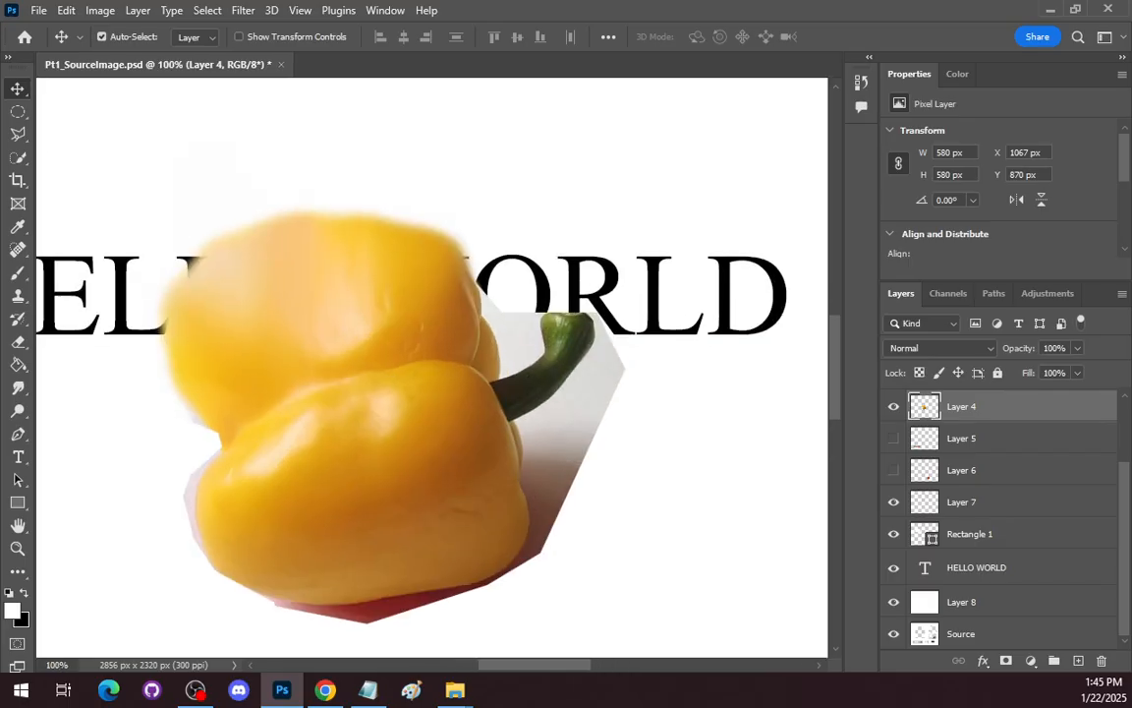
pyautogui.press('e')
pyautogui.moveTo(685, 561)
pyautogui.mouseDown()
pyautogui.moveTo(628, 524)
pyautogui.moveTo(613, 452)
pyautogui.moveTo(658, 401)
pyautogui.moveTo(683, 331)
pyautogui.moveTo(667, 319)
pyautogui.moveTo(683, 317)
pyautogui.moveTo(725, 353)
pyautogui.mouseUp()
pyautogui.hotkey('ctrl', 'z')
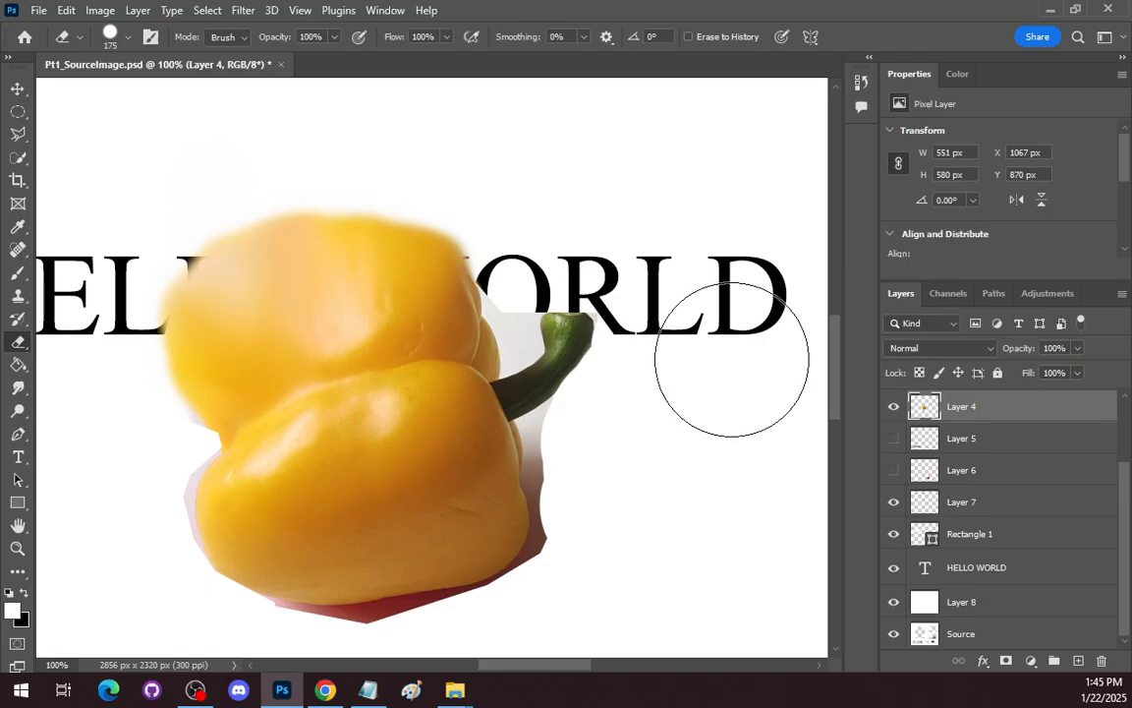
pyautogui.click(669, 305)
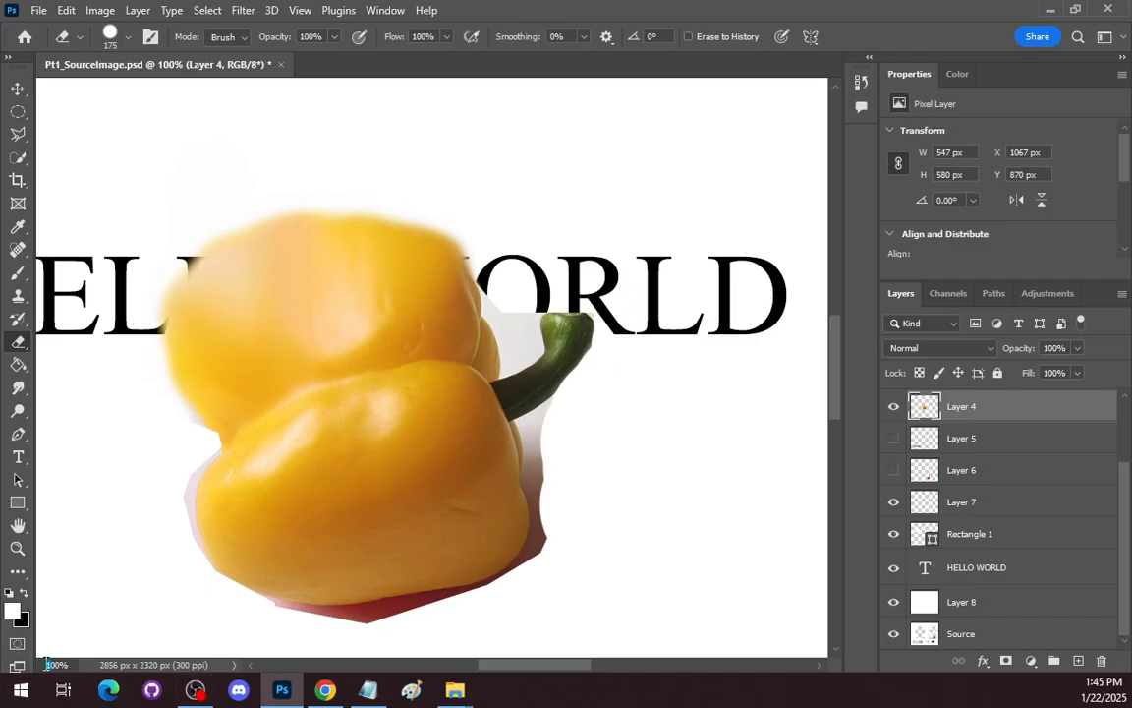
# Reduce the Eraser to 35 px and erase the grey background beside the stem and between the stem and the pepper.
pyautogui.write('4')
pyautogui.press('Return')
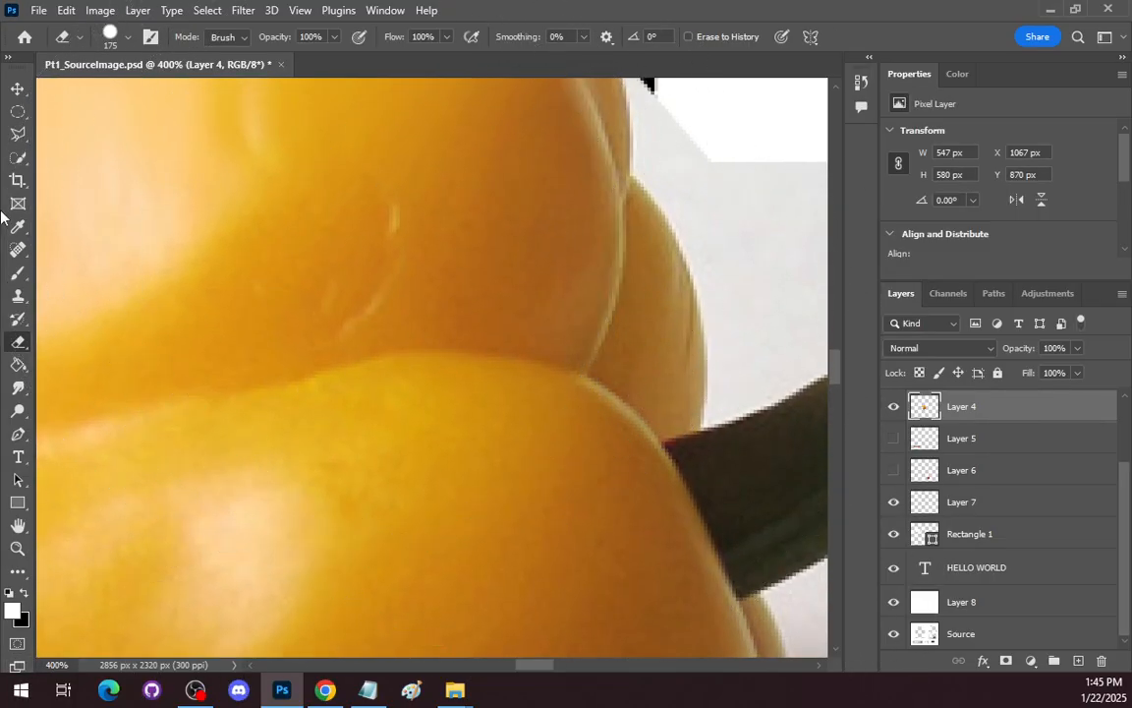
pyautogui.click(18, 525)
pyautogui.moveTo(584, 325); pyautogui.dragTo(341, 350)
pyautogui.moveTo(576, 298); pyautogui.dragTo(413, 236)
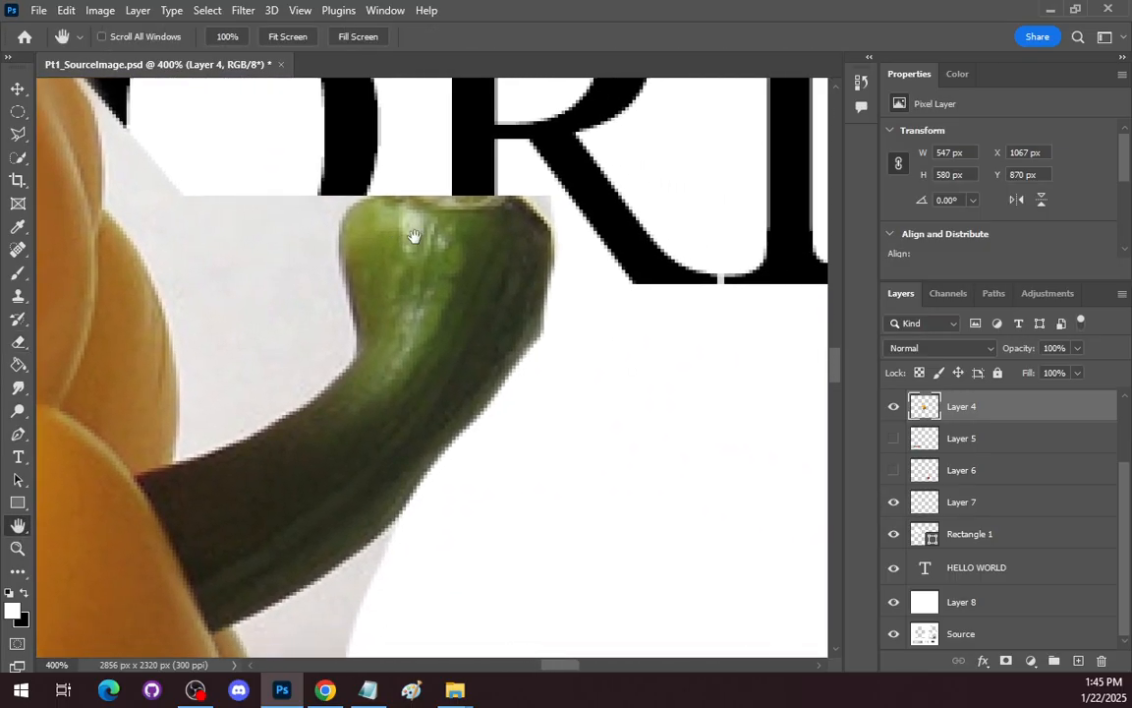
pyautogui.press('e')
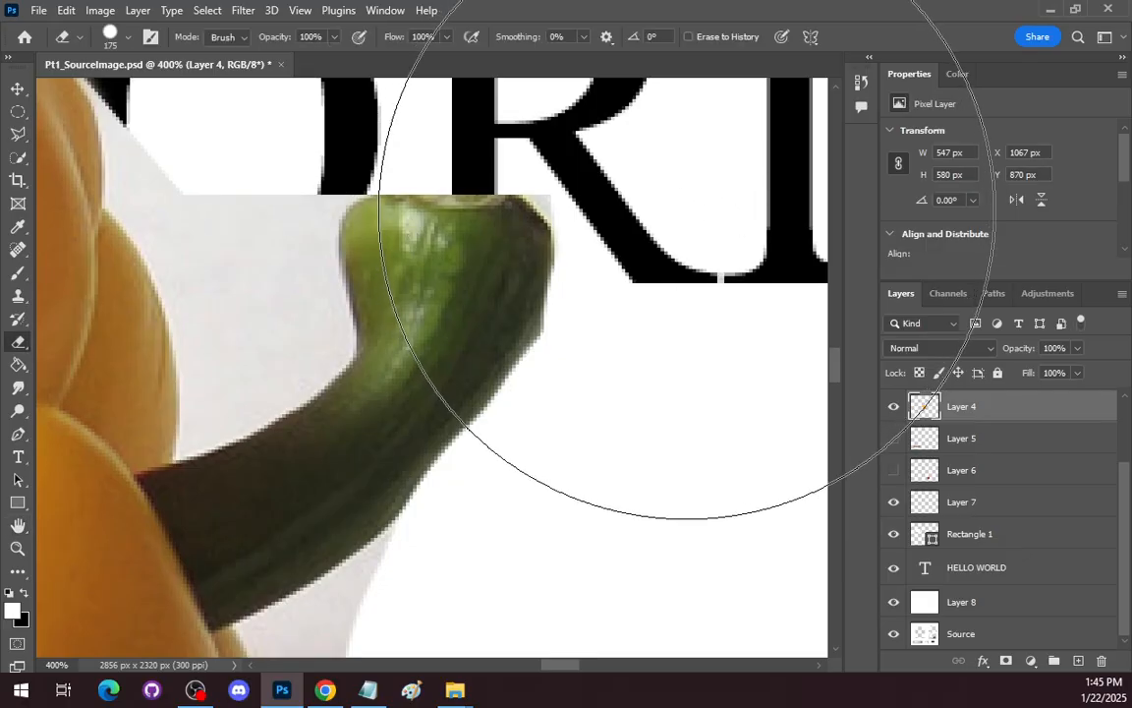
pyautogui.press('[')
pyautogui.press('[')
pyautogui.press('[')
pyautogui.press('[')
pyautogui.press('[')
pyautogui.press('[')
pyautogui.press('[')
pyautogui.press('[')
pyautogui.press('[')
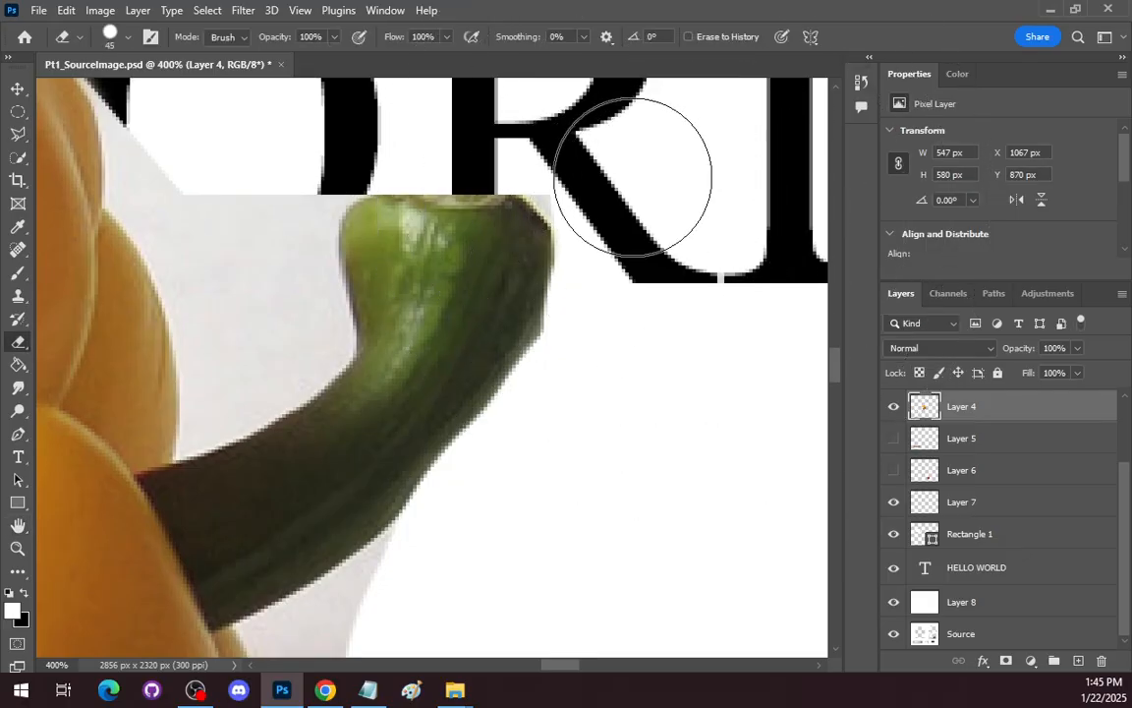
pyautogui.press('[')
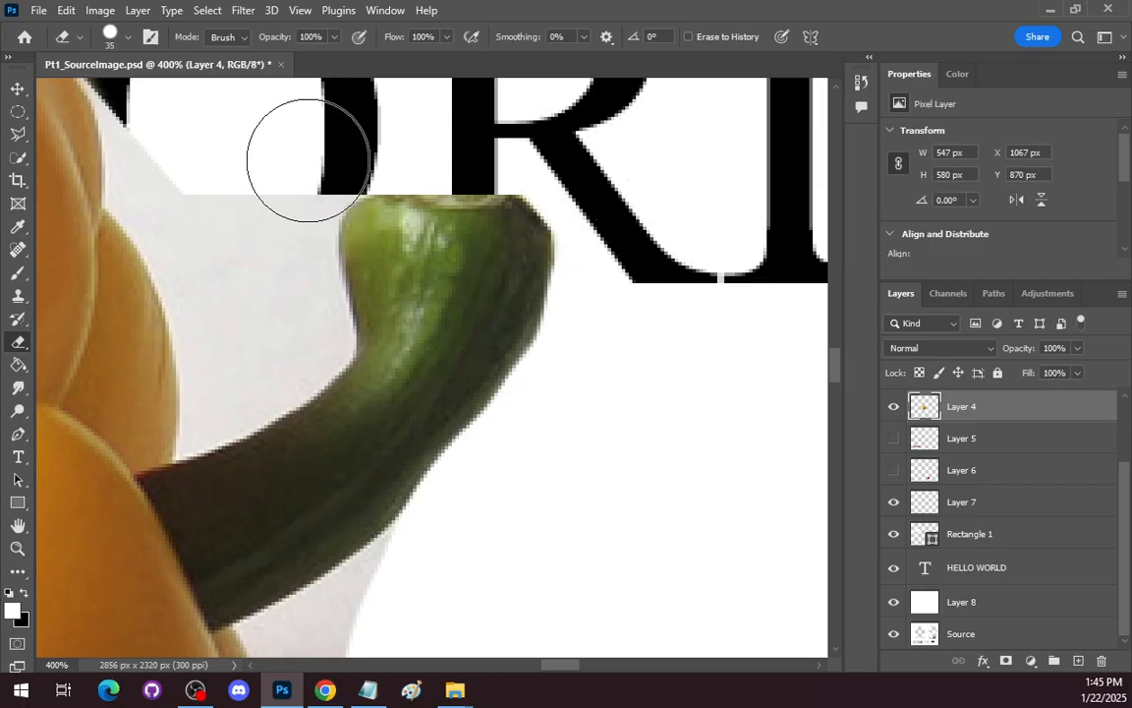
pyautogui.moveTo(280, 158)
pyautogui.mouseDown()
pyautogui.moveTo(266, 328)
pyautogui.moveTo(241, 365)
pyautogui.moveTo(232, 273)
pyautogui.moveTo(176, 190)
pyautogui.moveTo(163, 209)
pyautogui.moveTo(147, 195)
pyautogui.moveTo(151, 124)
pyautogui.moveTo(146, 169)
pyautogui.mouseUp()
# Reduce the Eraser to 10 px and erase the leftover background in the corner where the stem meets the pepper.
pyautogui.press('[')
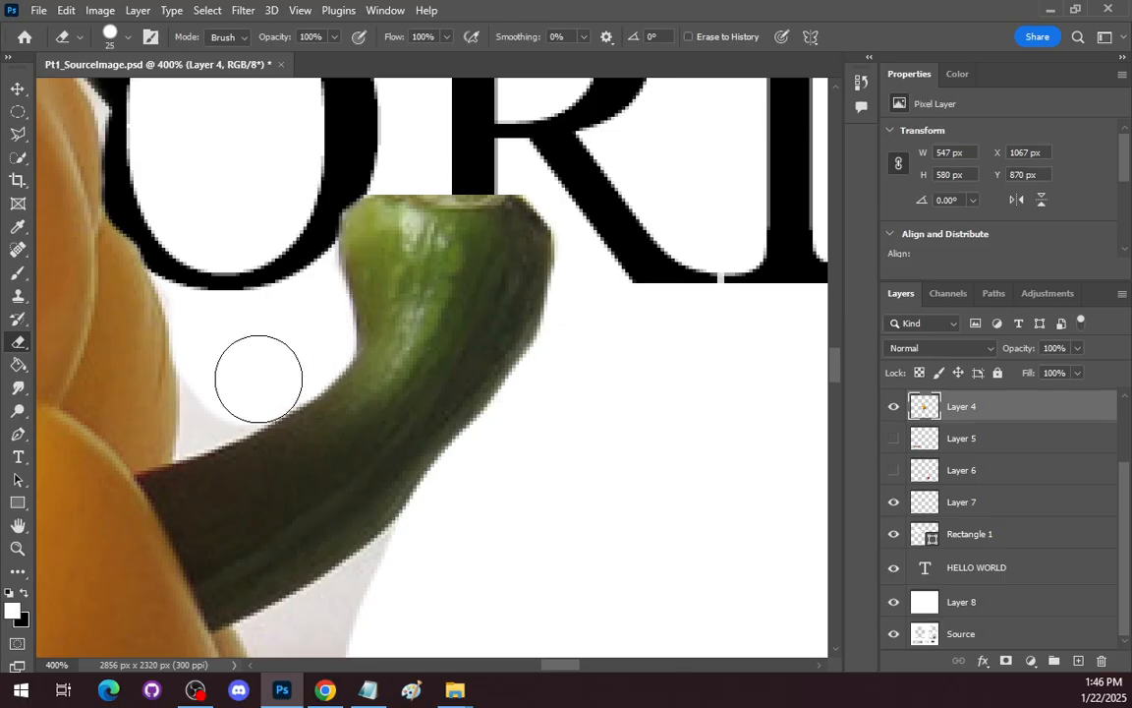
pyautogui.press('[')
pyautogui.press('[')
pyautogui.press('[')
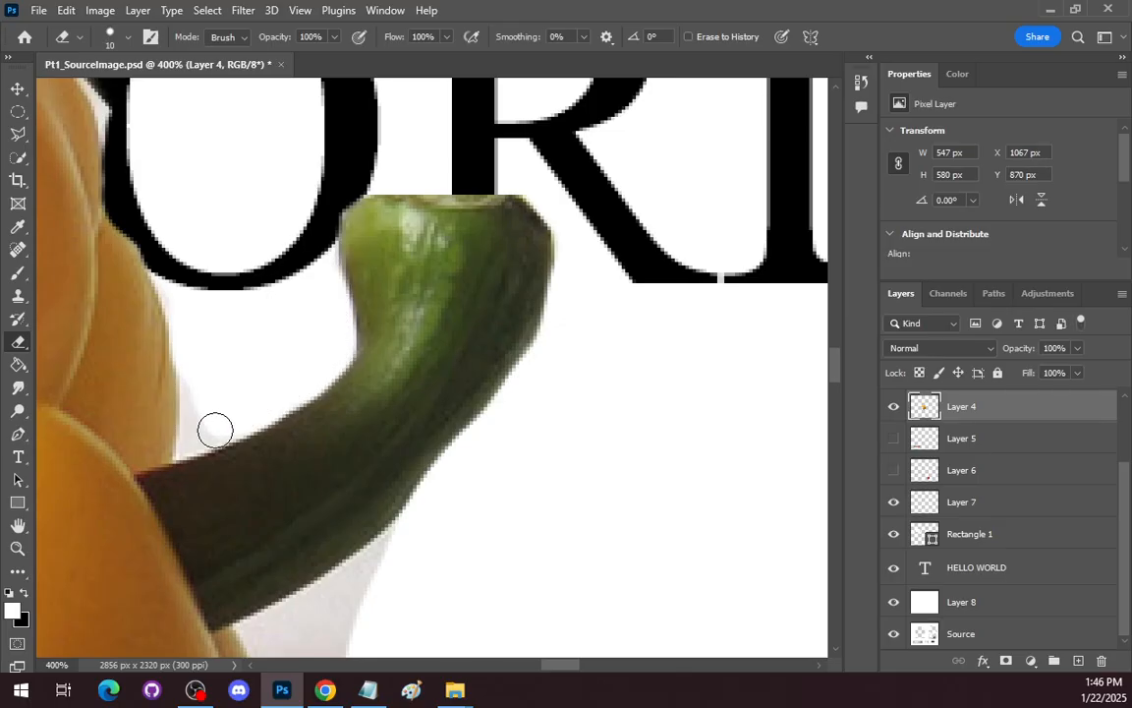
pyautogui.moveTo(216, 430)
pyautogui.mouseDown()
pyautogui.moveTo(192, 434)
pyautogui.moveTo(199, 362)
pyautogui.mouseUp()
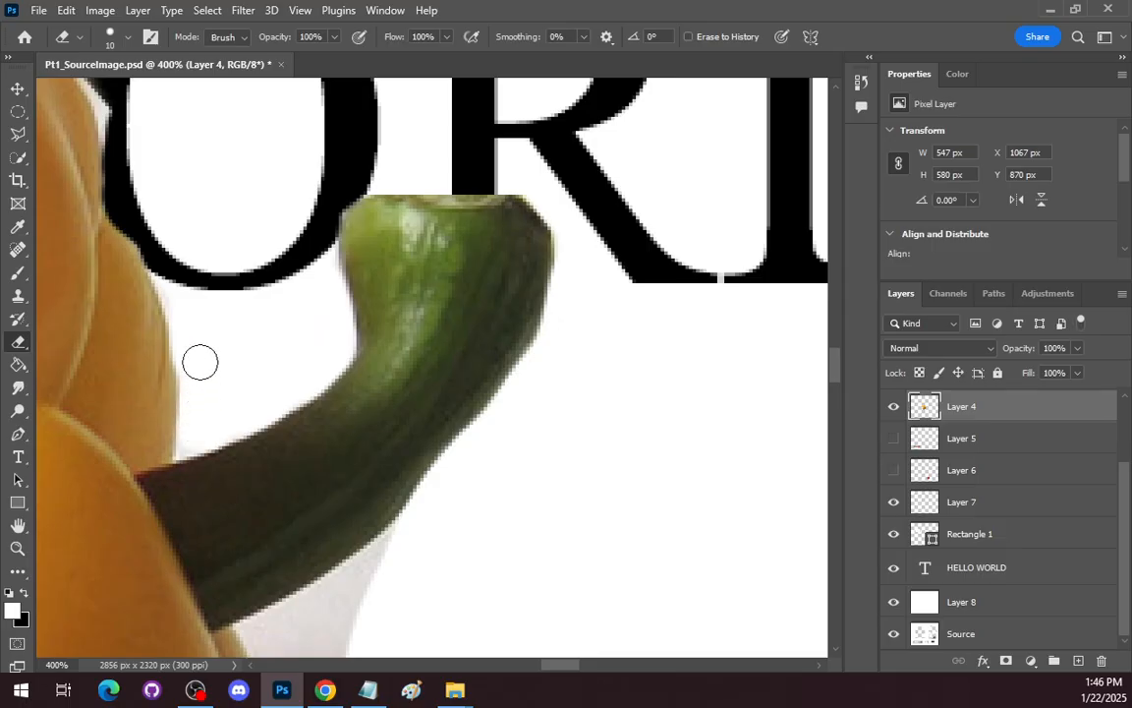
# Reduce the Eraser to 4 px and erase the background along the lower edge of the stem.
pyautogui.press('[')
pyautogui.press('[')
pyautogui.press('[')
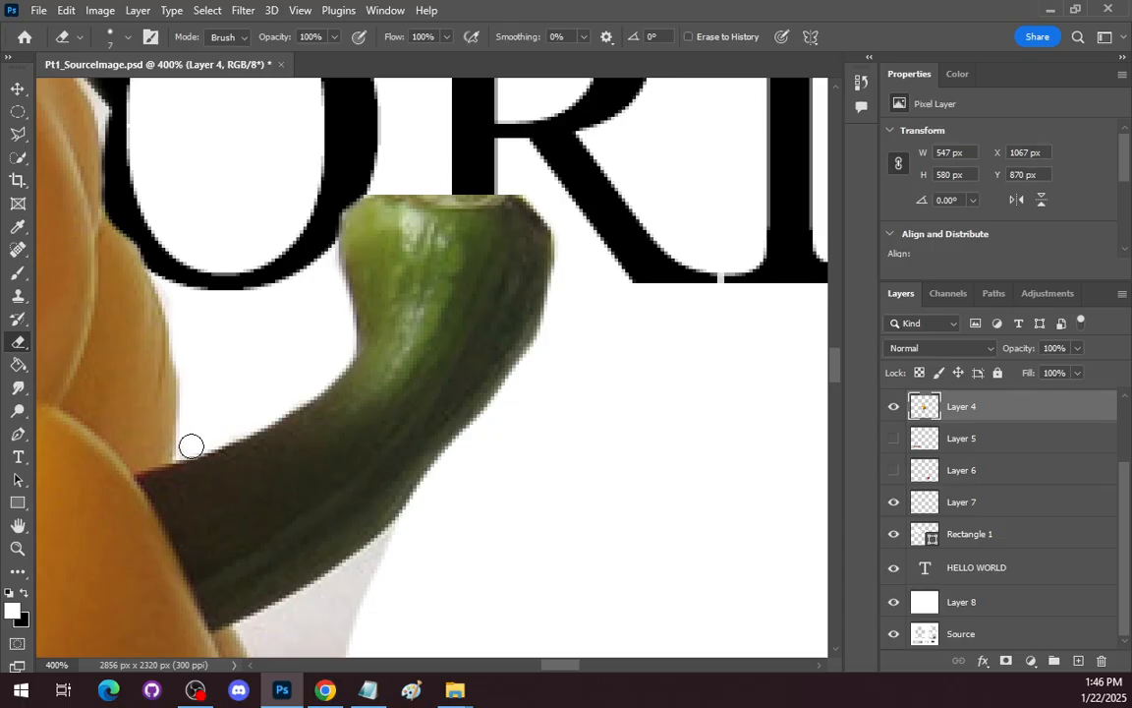
pyautogui.press('[')
pyautogui.press('[')
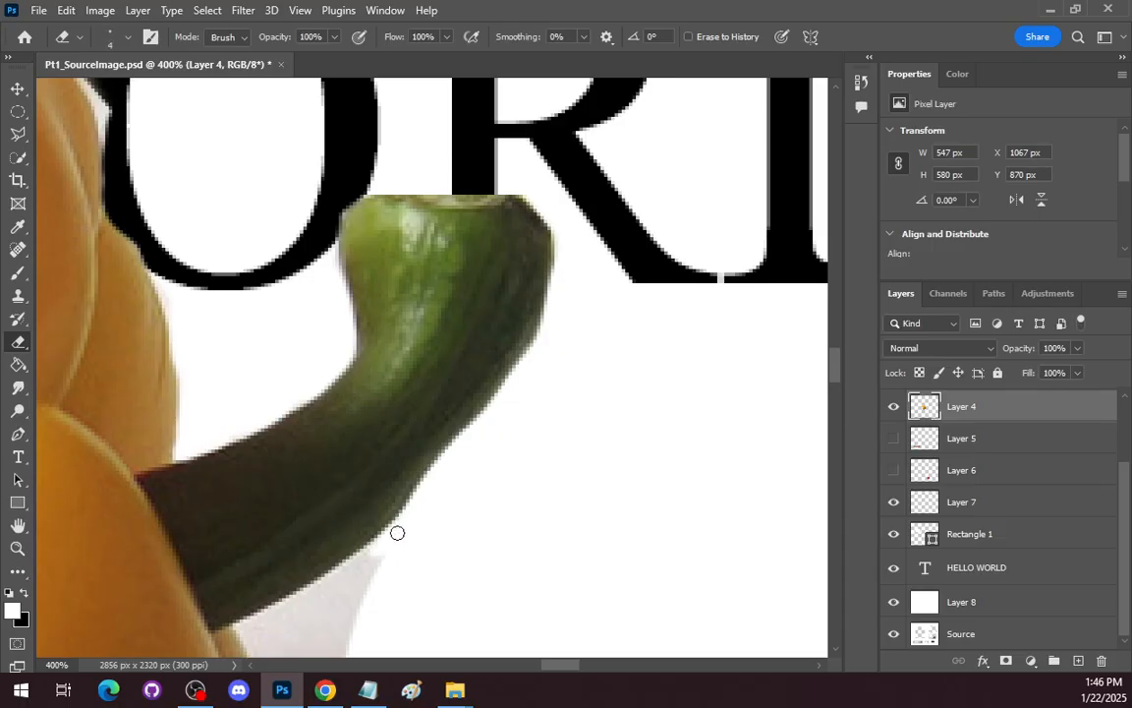
pyautogui.moveTo(397, 531)
pyautogui.mouseDown()
pyautogui.moveTo(242, 629)
pyautogui.moveTo(298, 641)
pyautogui.moveTo(335, 595)
pyautogui.moveTo(315, 602)
pyautogui.moveTo(398, 568)
pyautogui.moveTo(358, 561)
pyautogui.moveTo(274, 619)
pyautogui.moveTo(289, 631)
pyautogui.moveTo(356, 612)
pyautogui.moveTo(358, 603)
pyautogui.moveTo(342, 602)
pyautogui.moveTo(393, 603)
pyautogui.moveTo(401, 570)
pyautogui.moveTo(368, 571)
pyautogui.moveTo(265, 624)
pyautogui.moveTo(325, 614)
pyautogui.mouseUp()
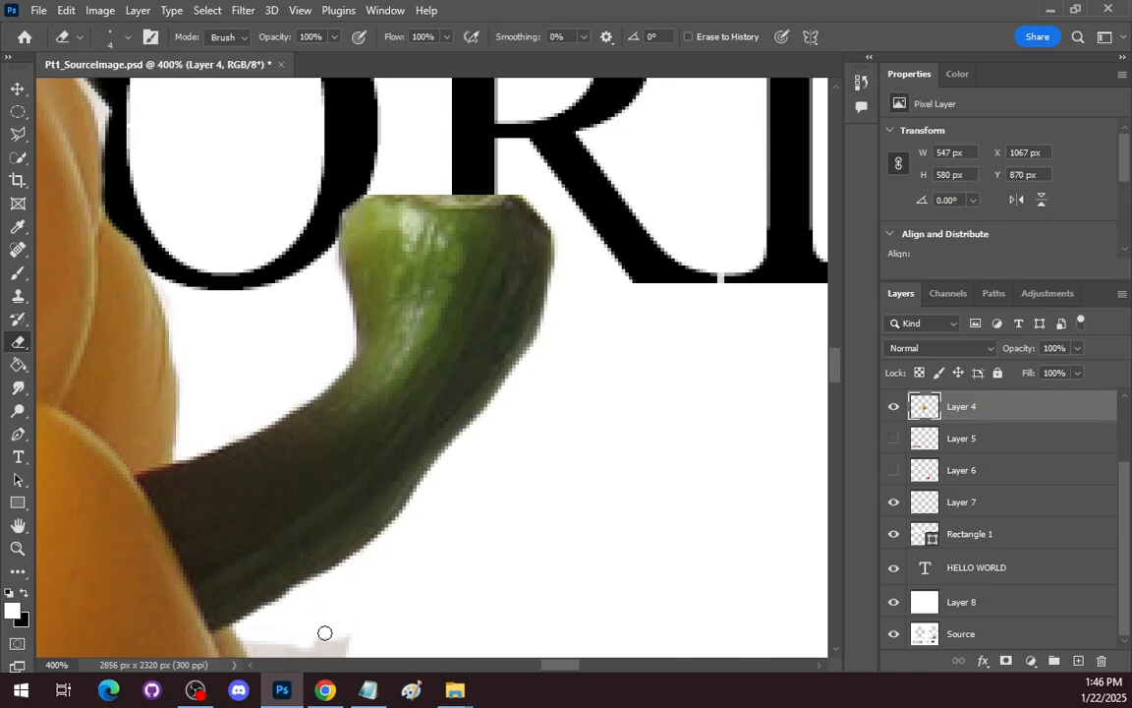
pyautogui.scroll(-3, 430, 540)
pyautogui.scroll(-3, 443, 538)
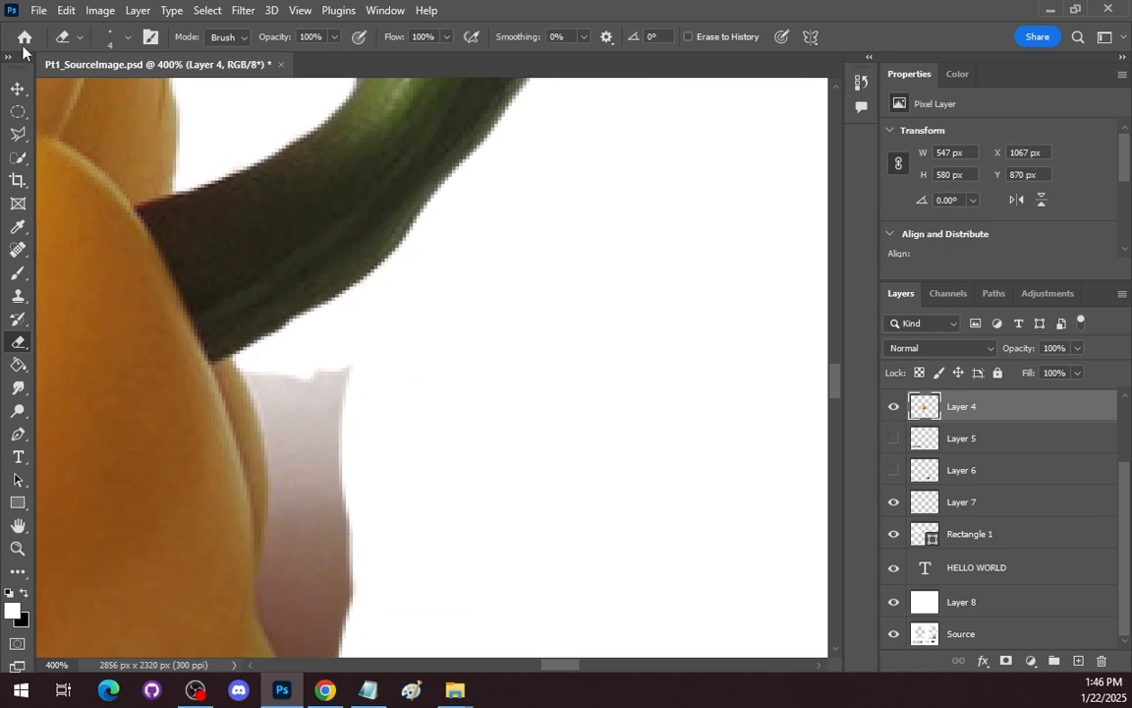
# Save the document as a new Photoshop file named LAB01_PTA in the Lab01 folder, with Maximize Compatibility on.
pyautogui.click(39, 10)
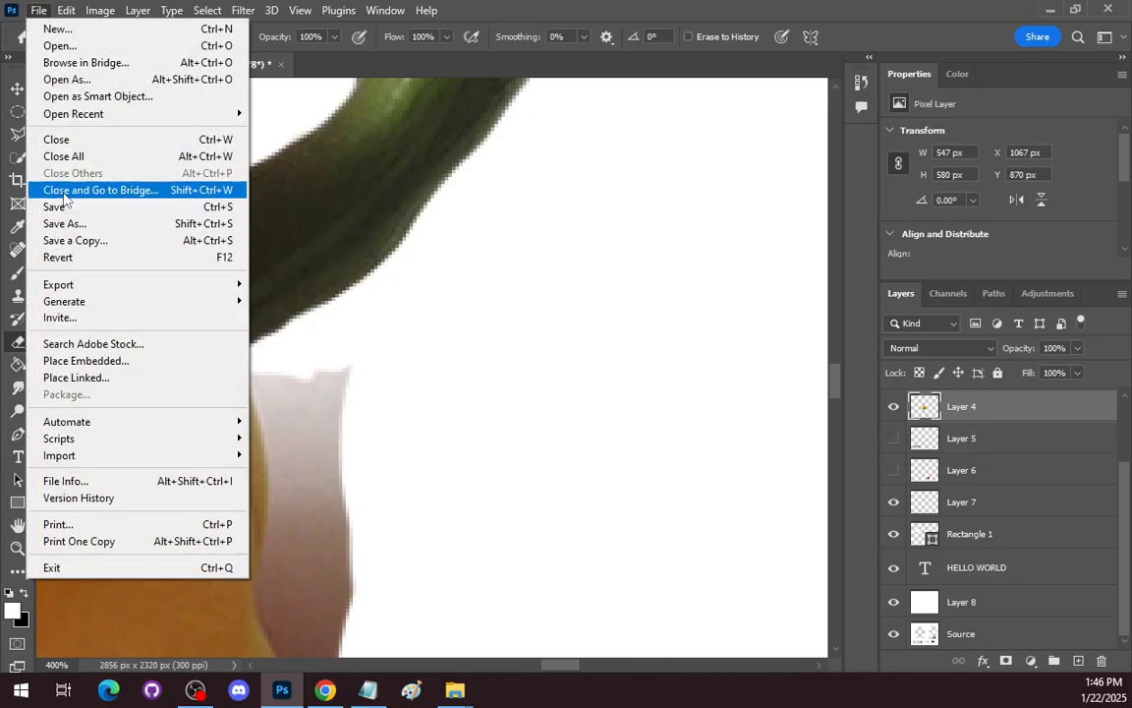
pyautogui.click(65, 223)
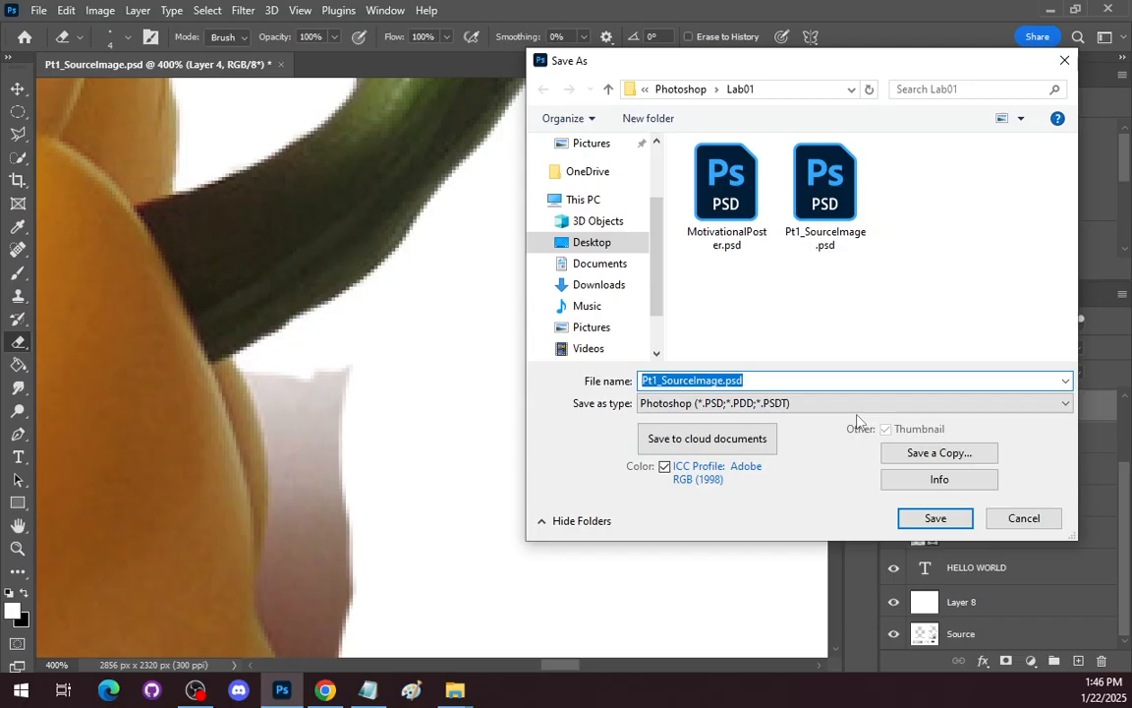
pyautogui.write('LAB01')
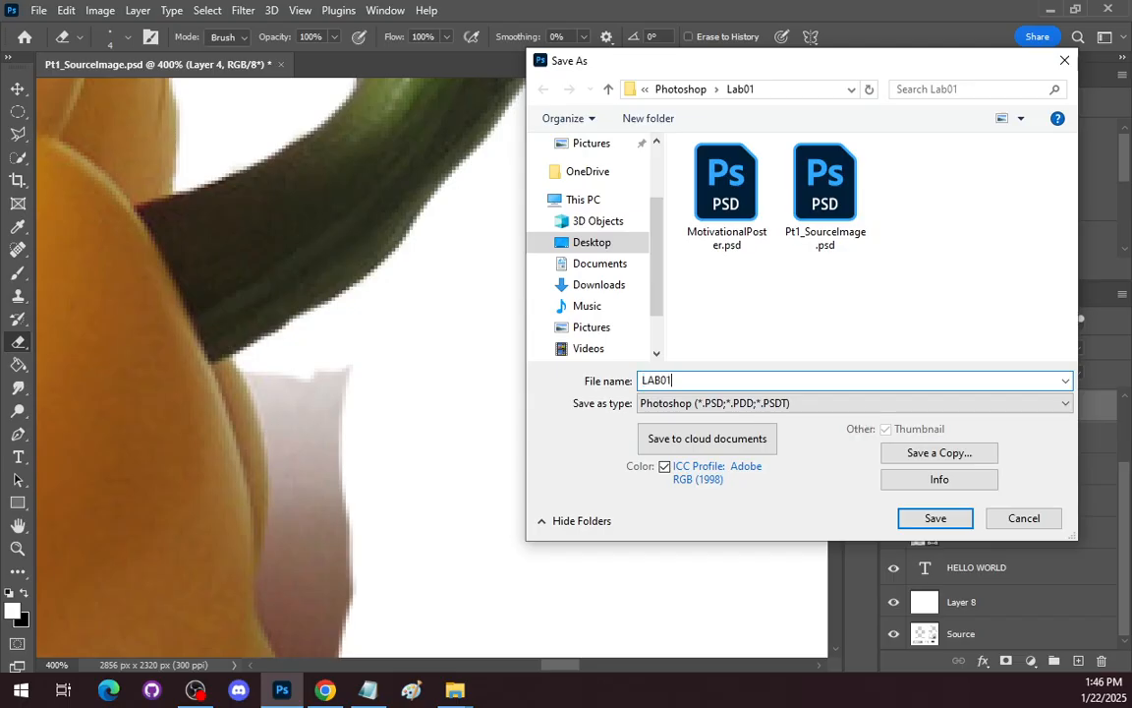
pyautogui.write('_PTa')
pyautogui.press('Return')
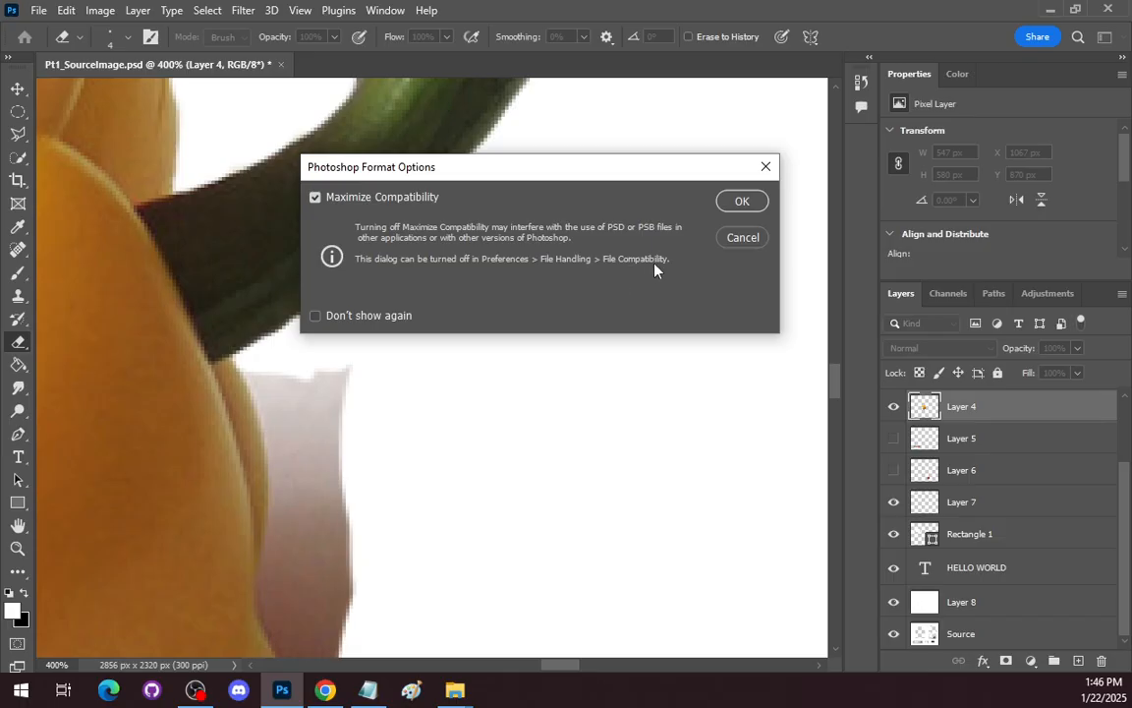
pyautogui.click(737, 200)
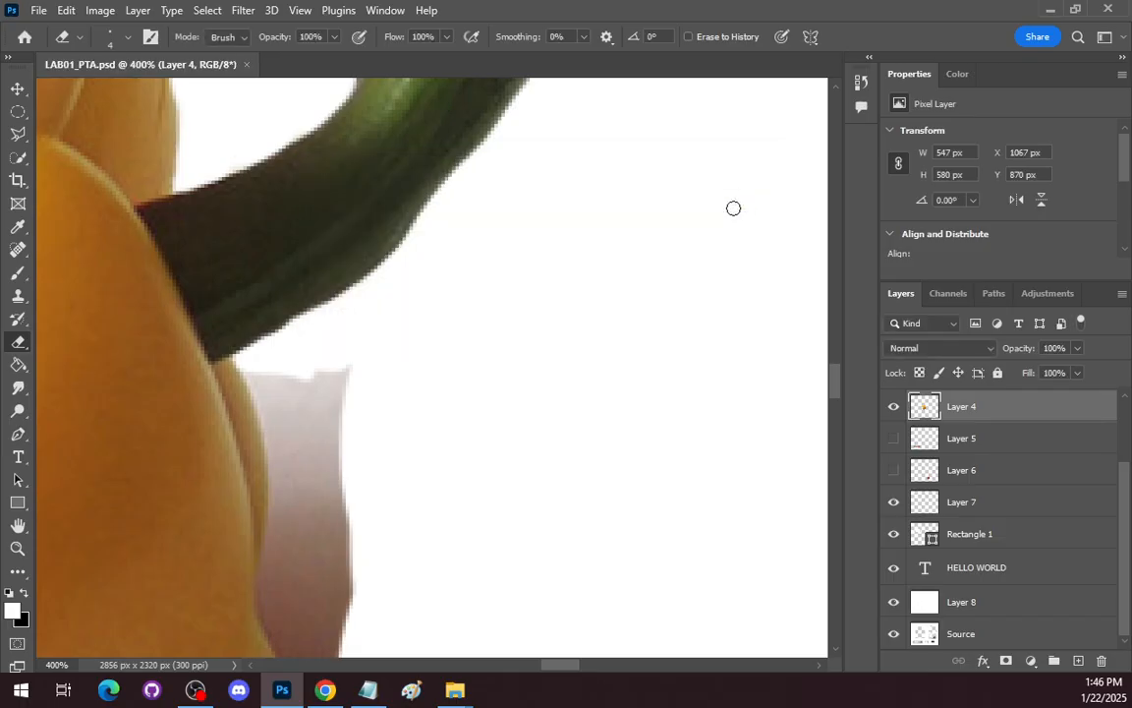
# Save a PNG copy of the document as LAB01_PTA.png in the Lab01 folder, using large file size with interlacing.
pyautogui.click(40, 10)
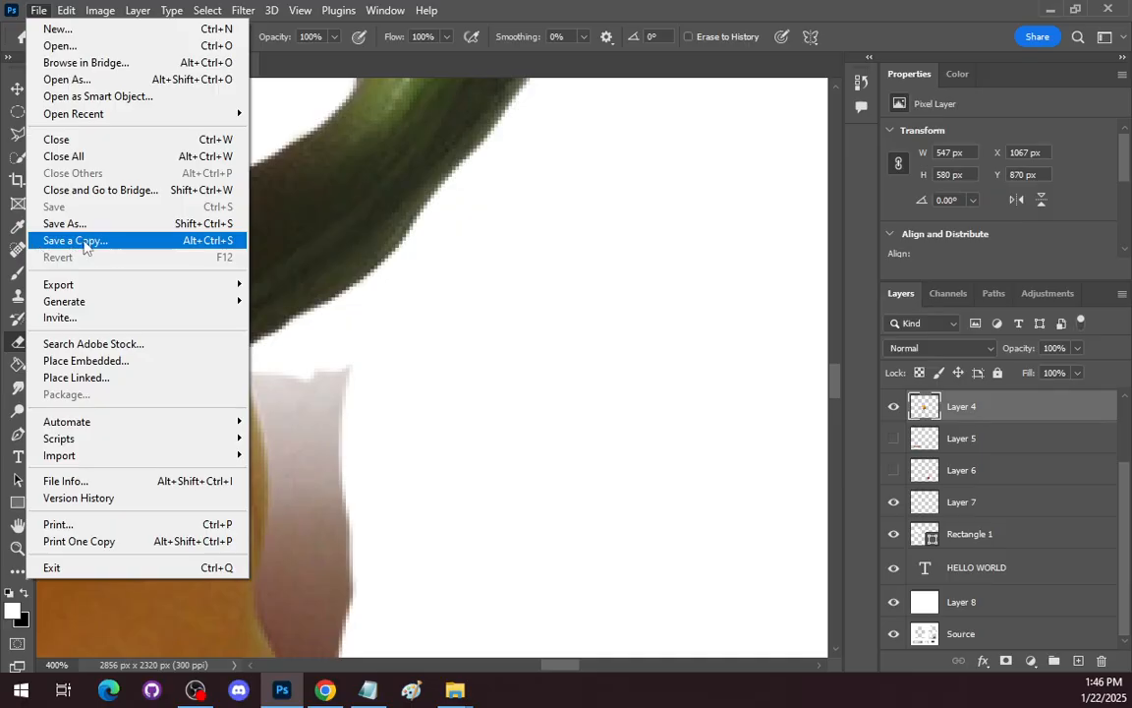
pyautogui.click(91, 241)
pyautogui.click(738, 403)
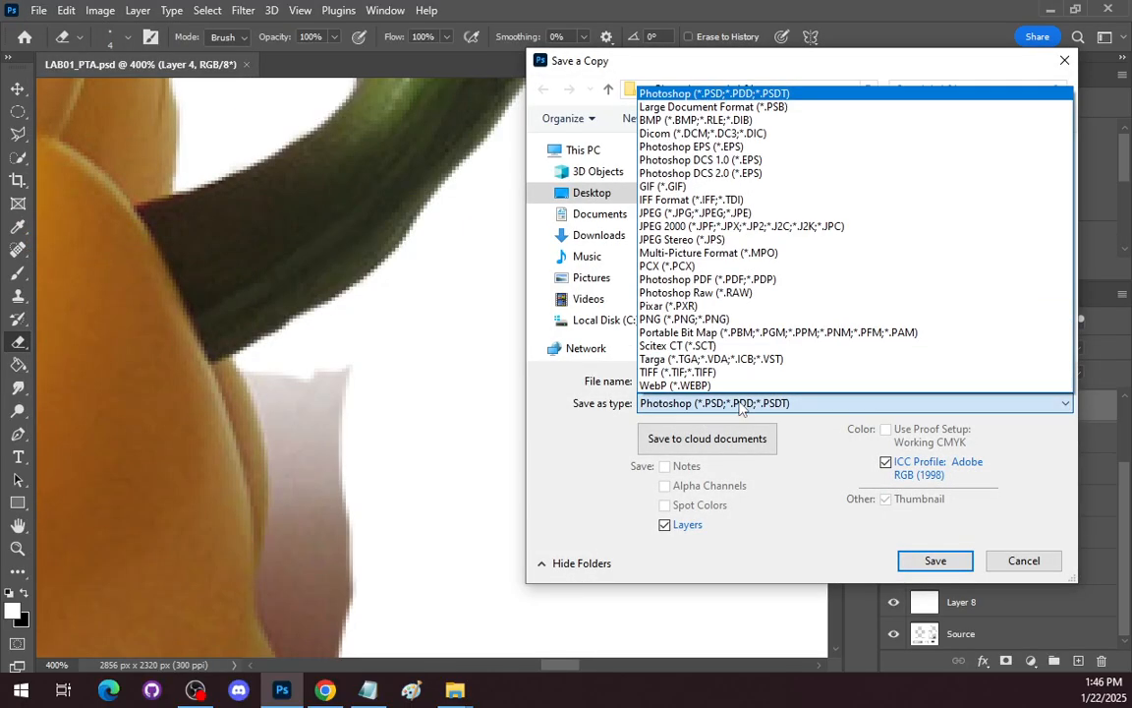
pyautogui.click(688, 319)
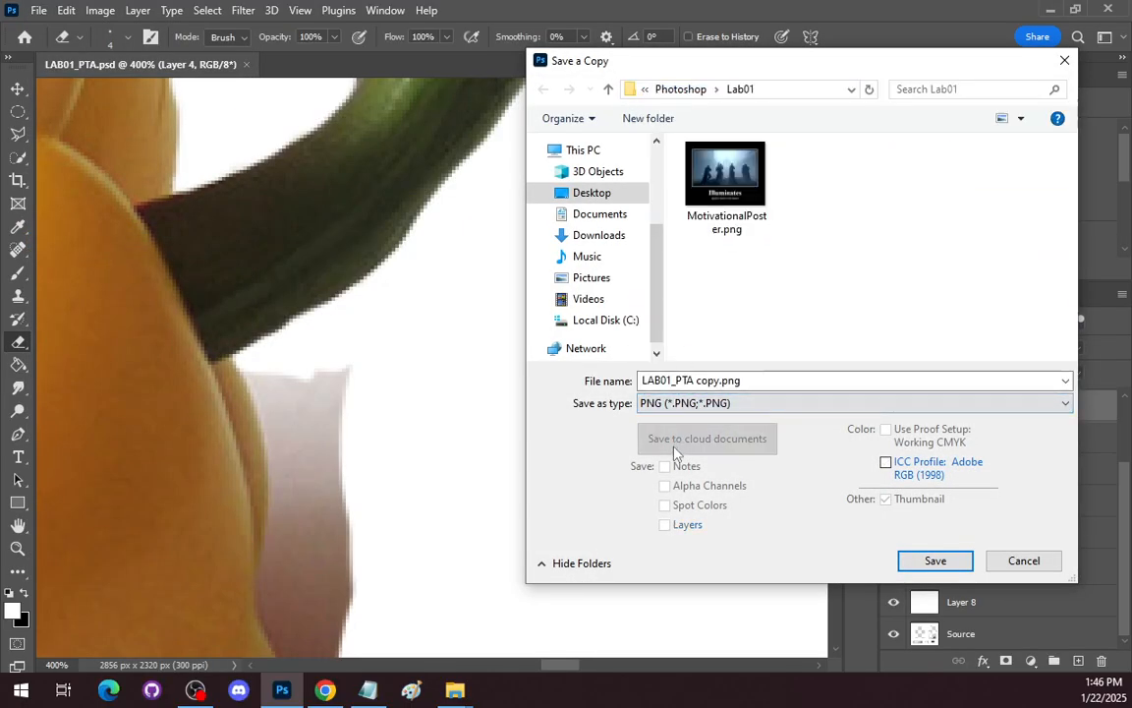
pyautogui.click(763, 382)
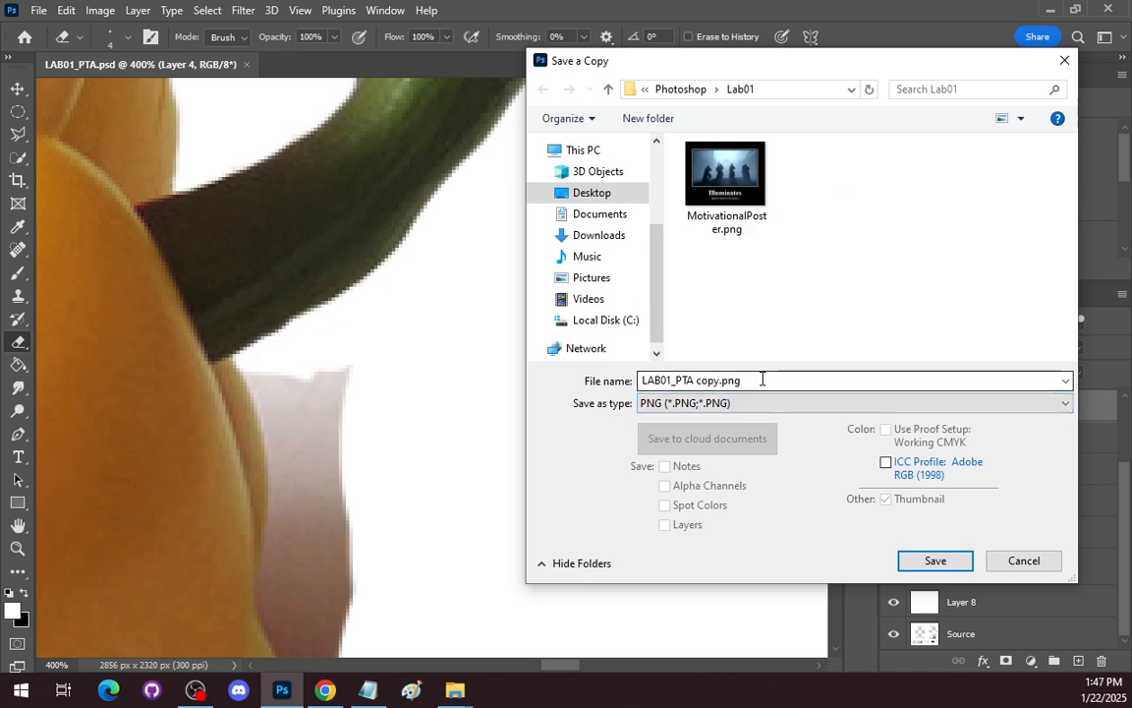
pyautogui.hotkey('ctrl', 'a')
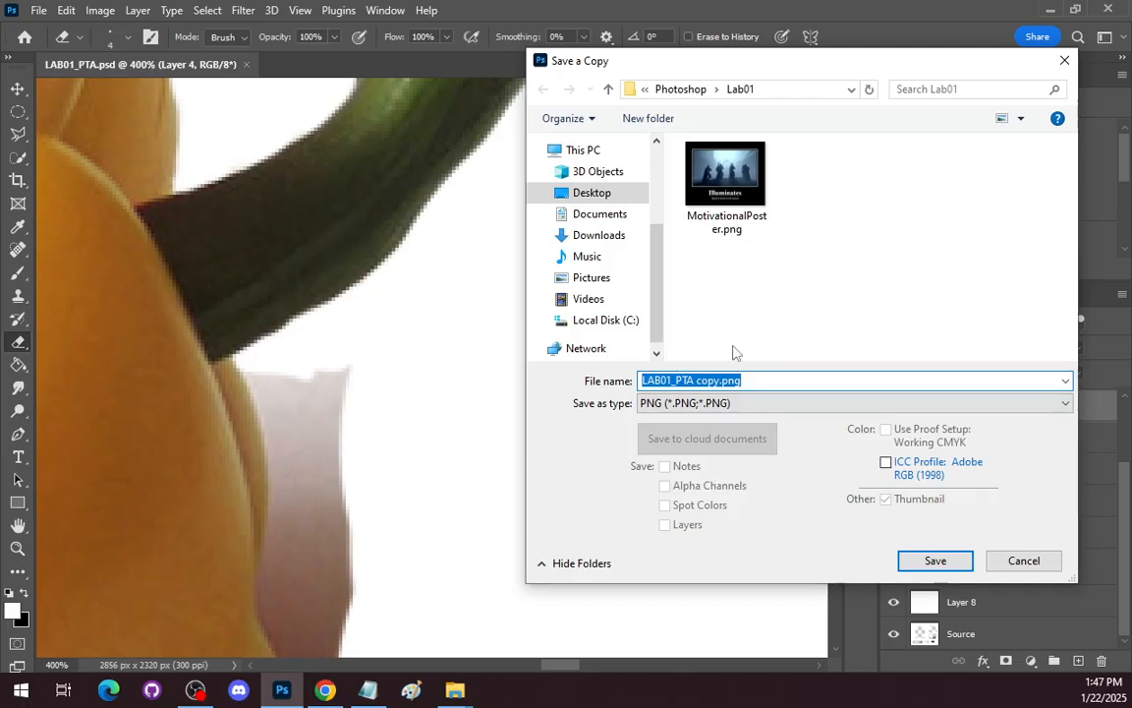
pyautogui.click(722, 381)
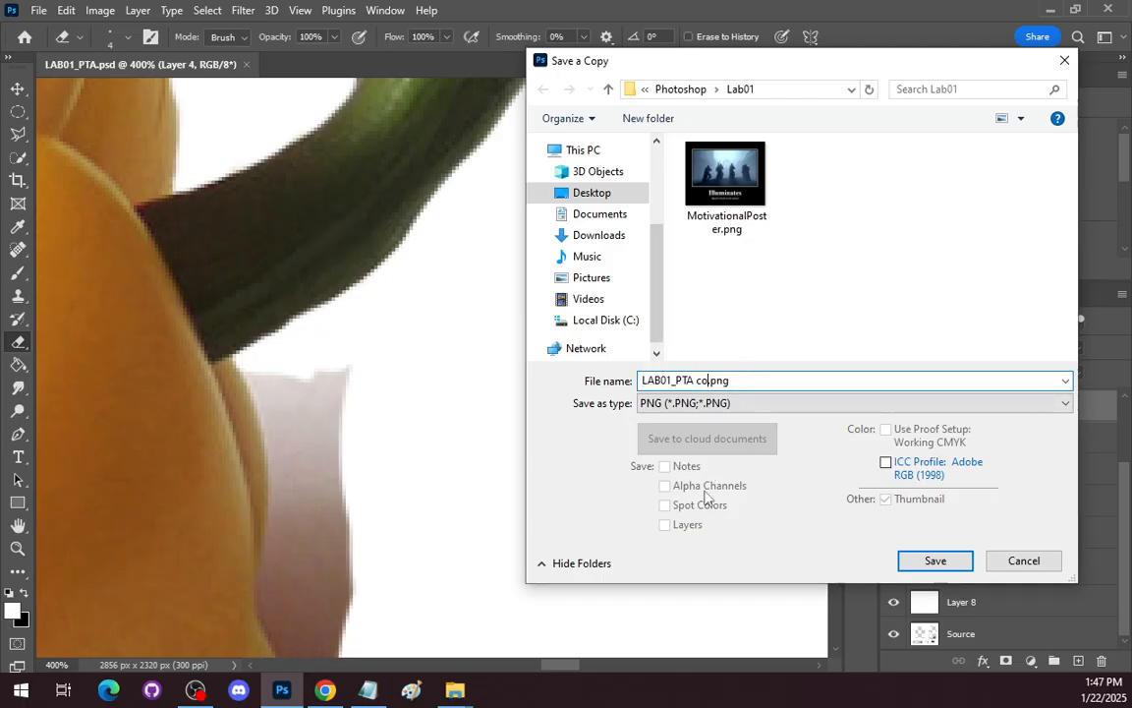
pyautogui.press('BackSpace')
pyautogui.press('BackSpace')
pyautogui.press('BackSpace')
pyautogui.press('Return')
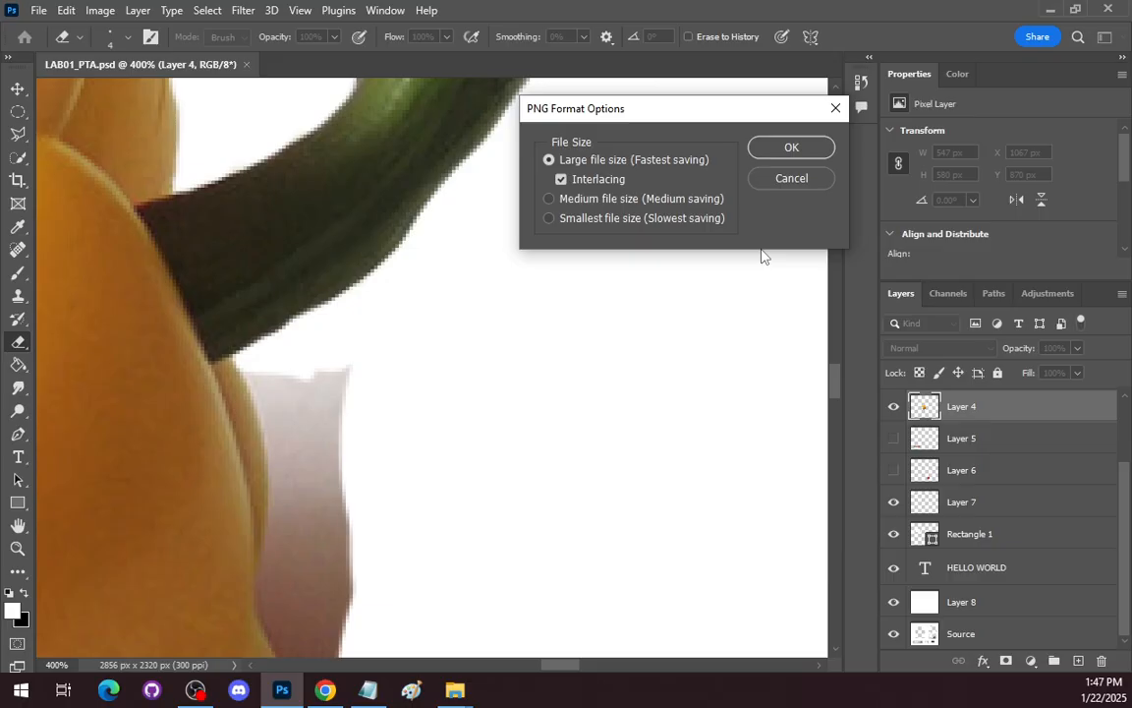
pyautogui.click(786, 150)
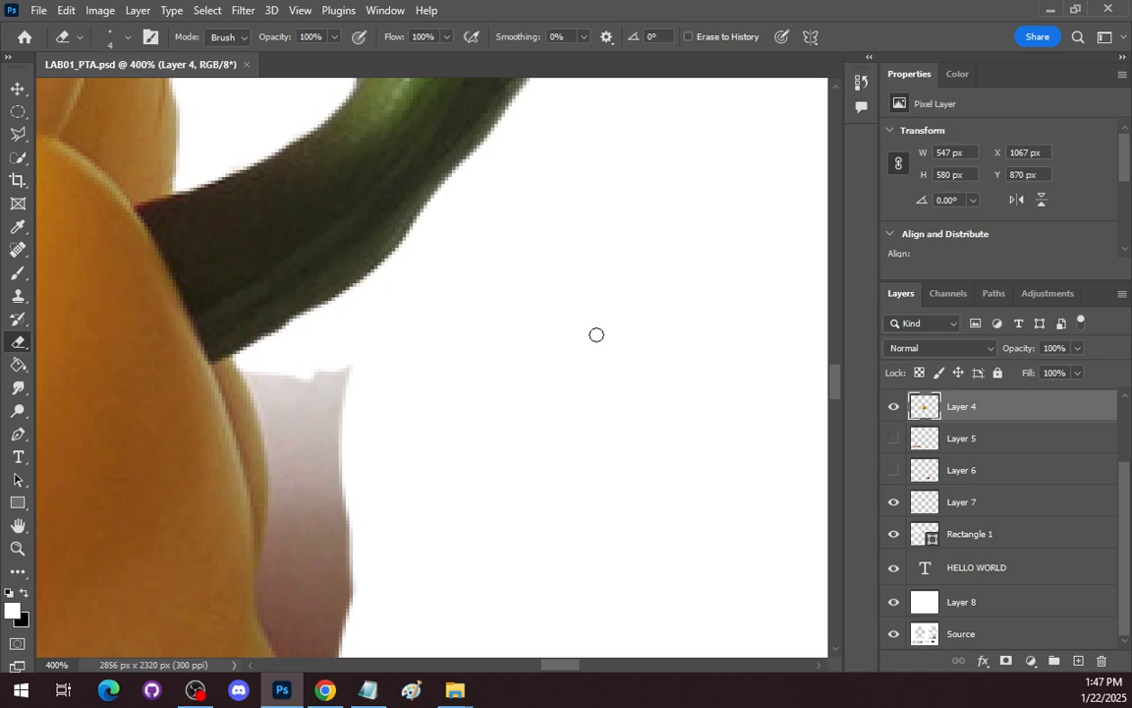
# Invert the colours of the yellow pepper on Layer 4 and undo the inversion.
pyautogui.scroll(-3, 596, 335)
pyautogui.scroll(1, 606, 329)
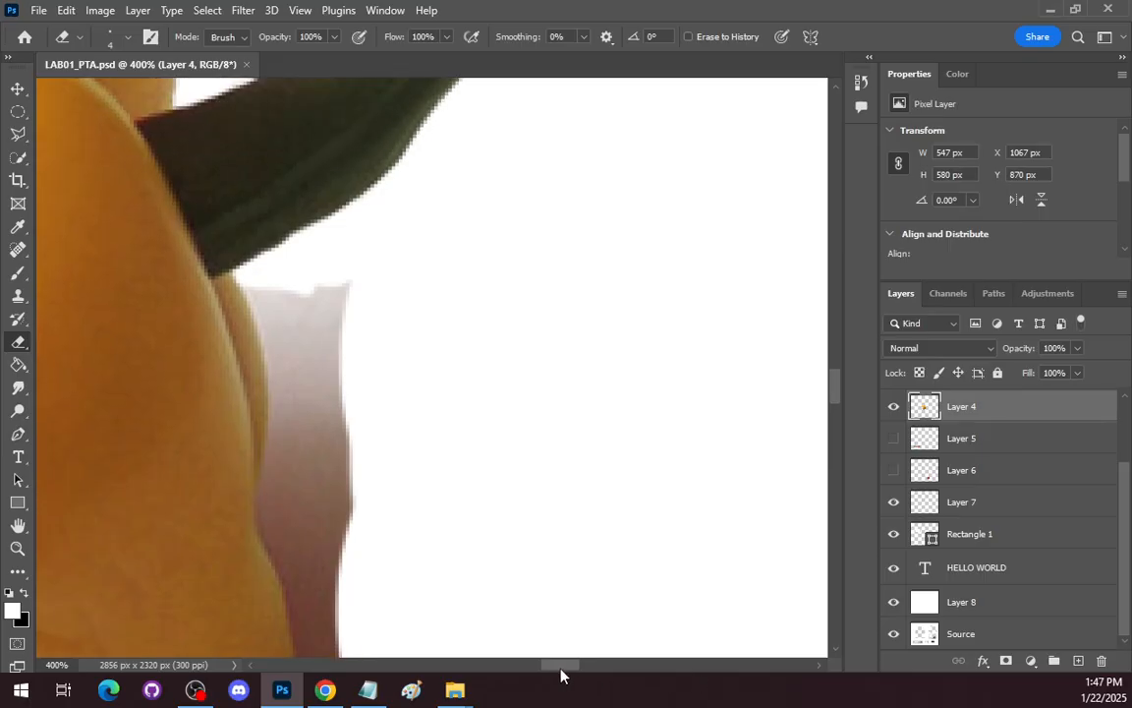
pyautogui.moveTo(560, 669); pyautogui.dragTo(521, 658)
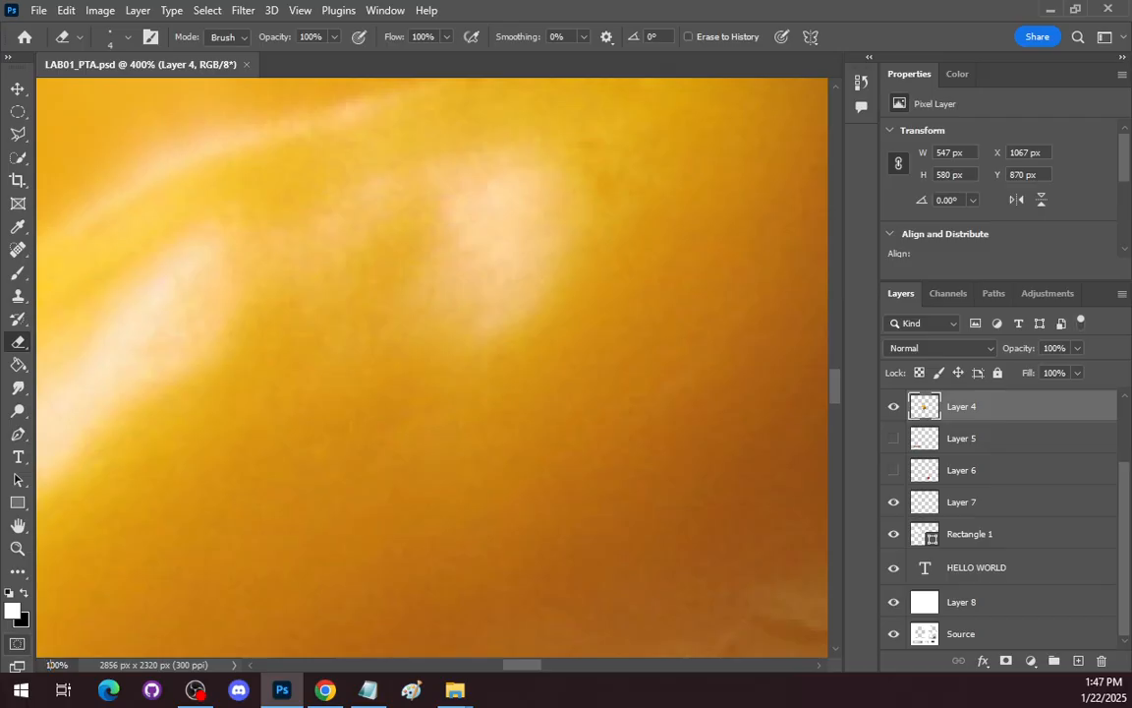
pyautogui.press('Return')
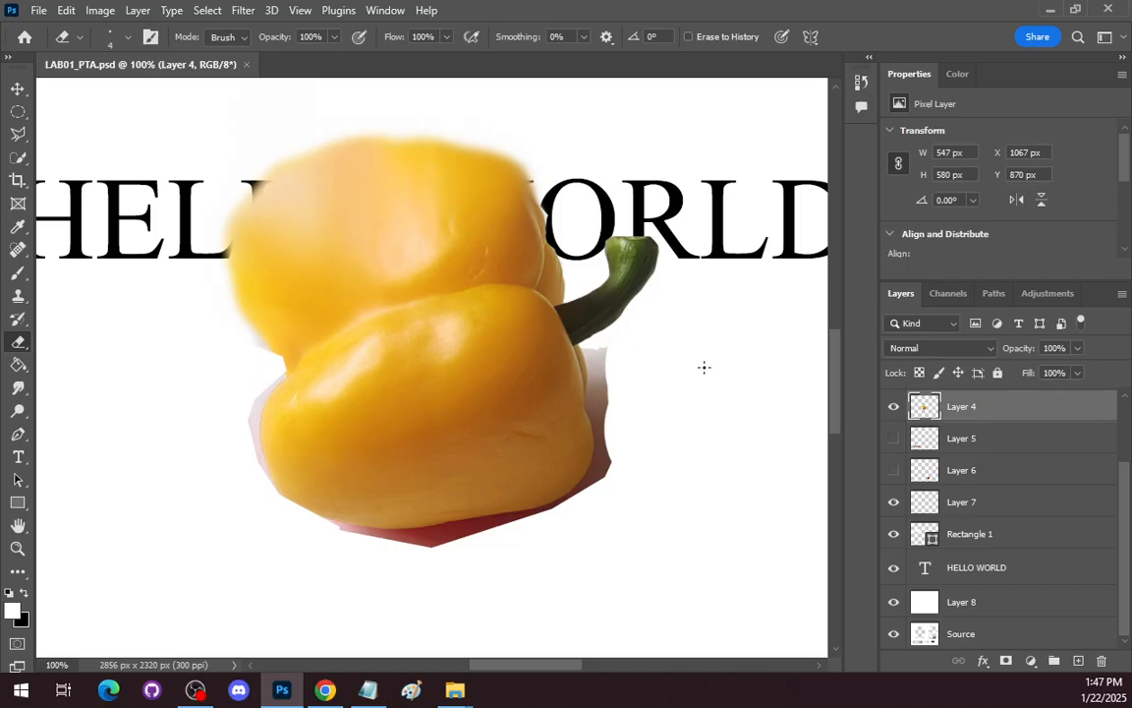
pyautogui.hotkey('ctrl', 'i')
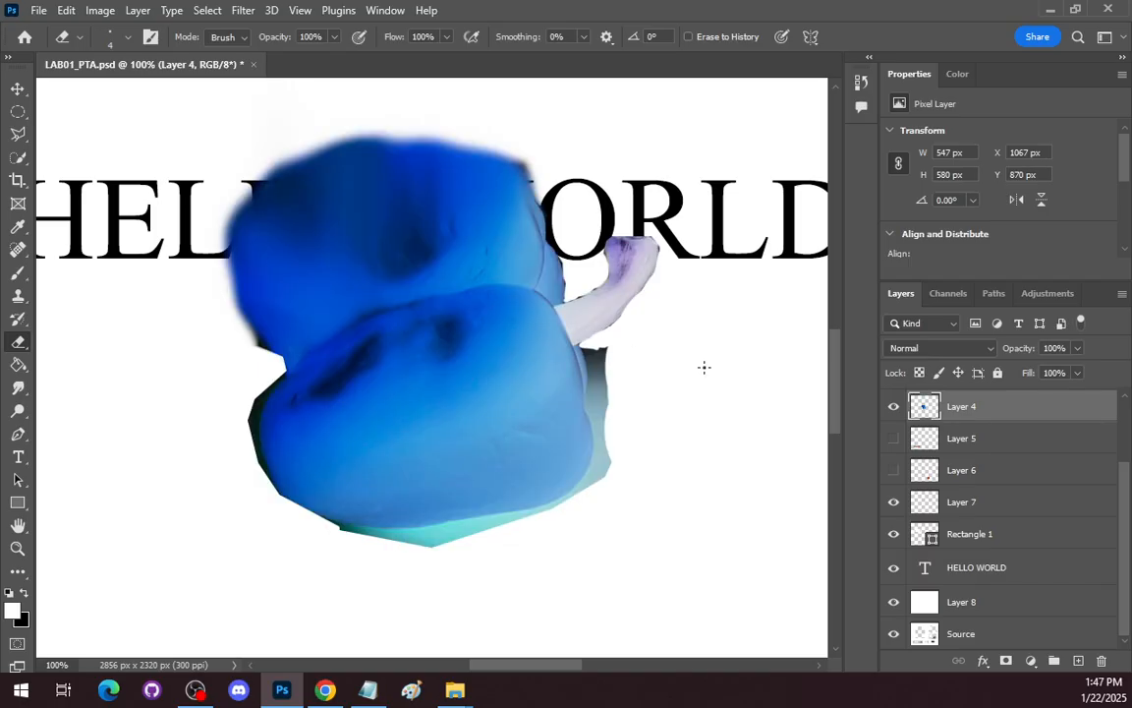
pyautogui.hotkey('ctrl', 'z')
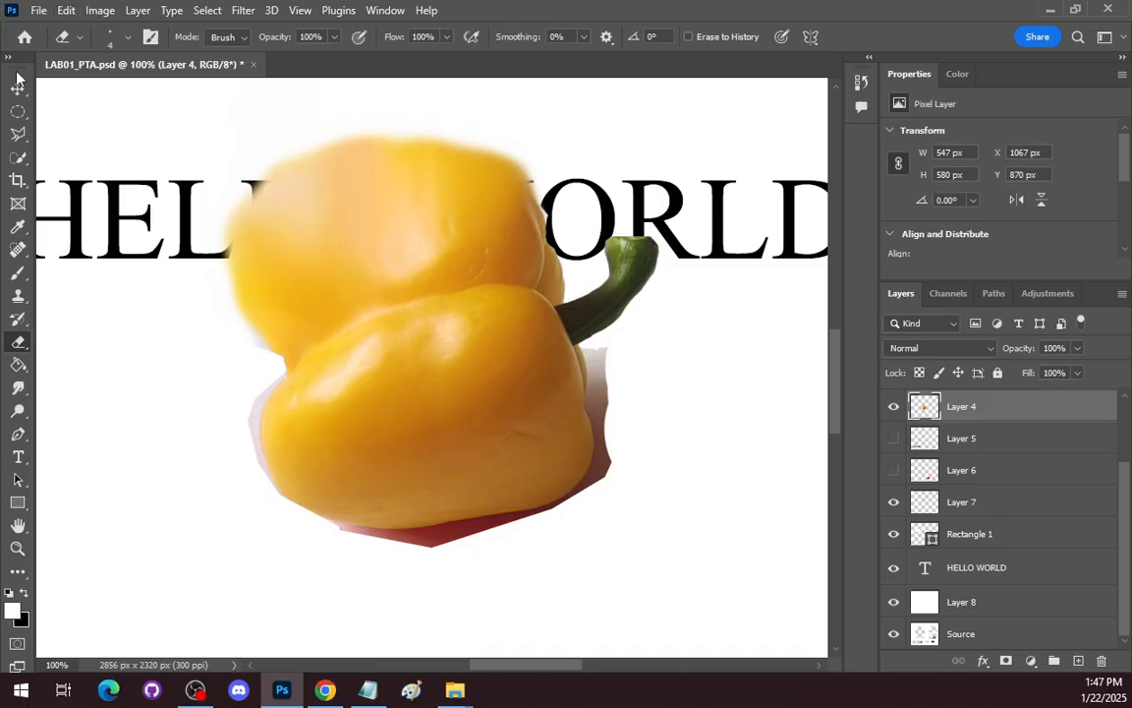
# Draw an elliptical selection about 696 by 596 px around the yellow pepper, invert it and clear the selection.
pyautogui.click(18, 112)
pyautogui.moveTo(143, 102); pyautogui.dragTo(745, 622)
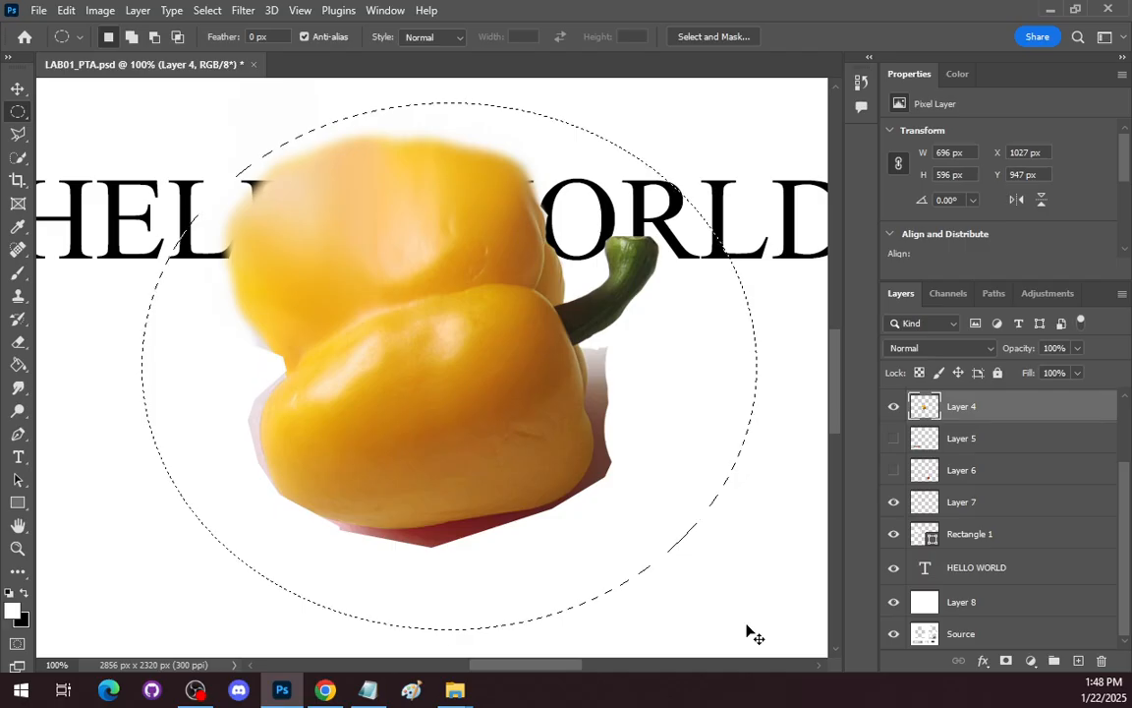
pyautogui.hotkey('ctrl', 'shift', 'i')
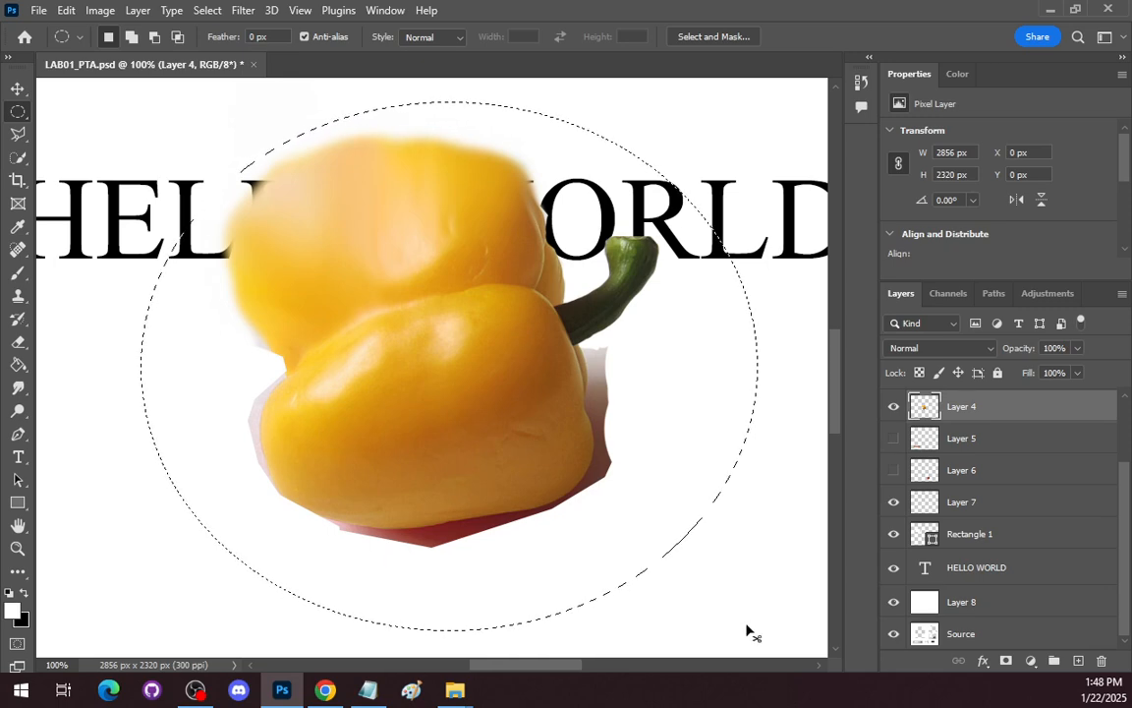
pyautogui.click(746, 625)
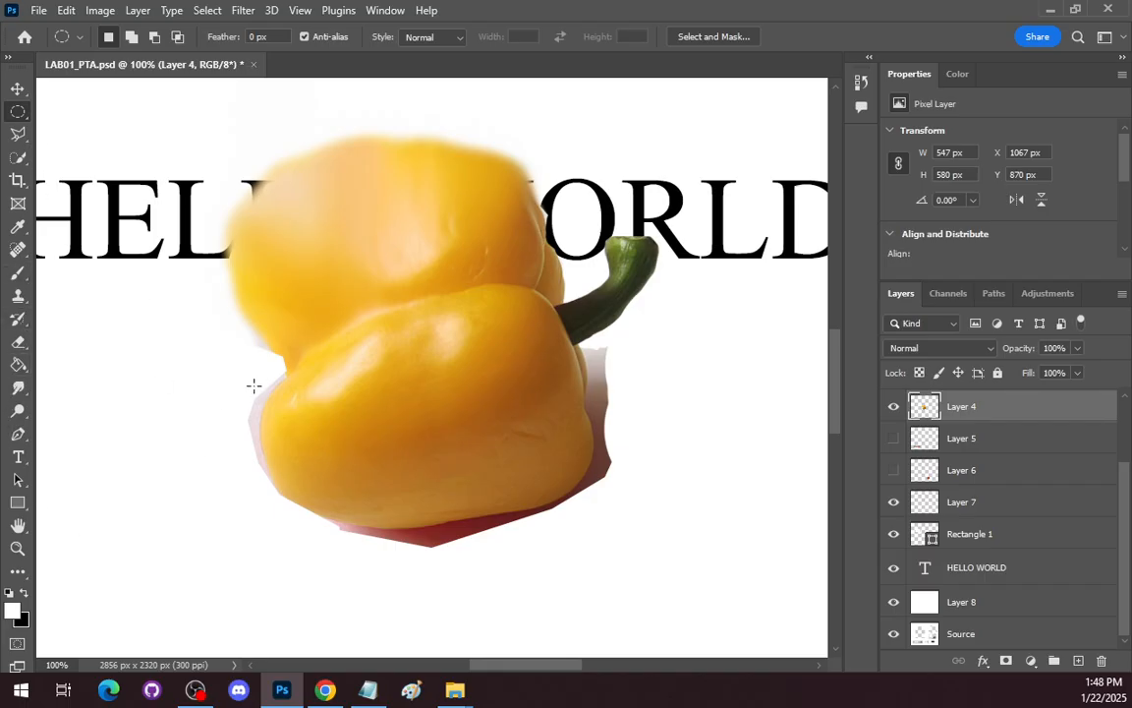
# Save the current state of LAB01_PTA.psd.
pyautogui.hotkey('ctrl', 's')
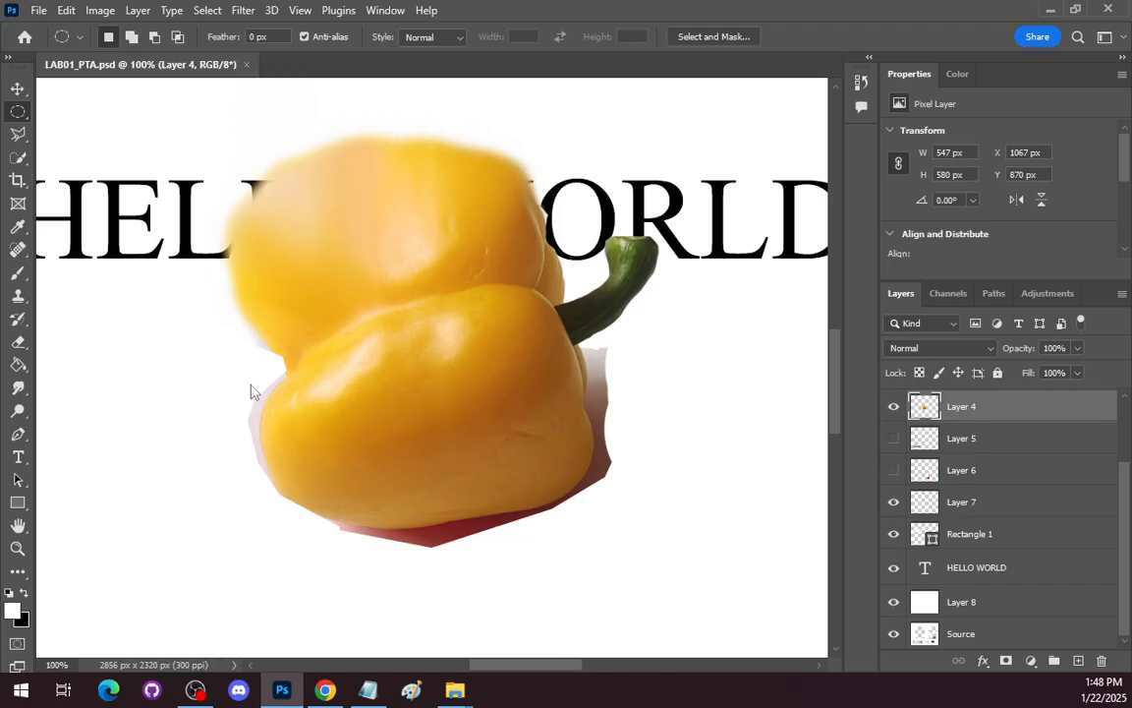